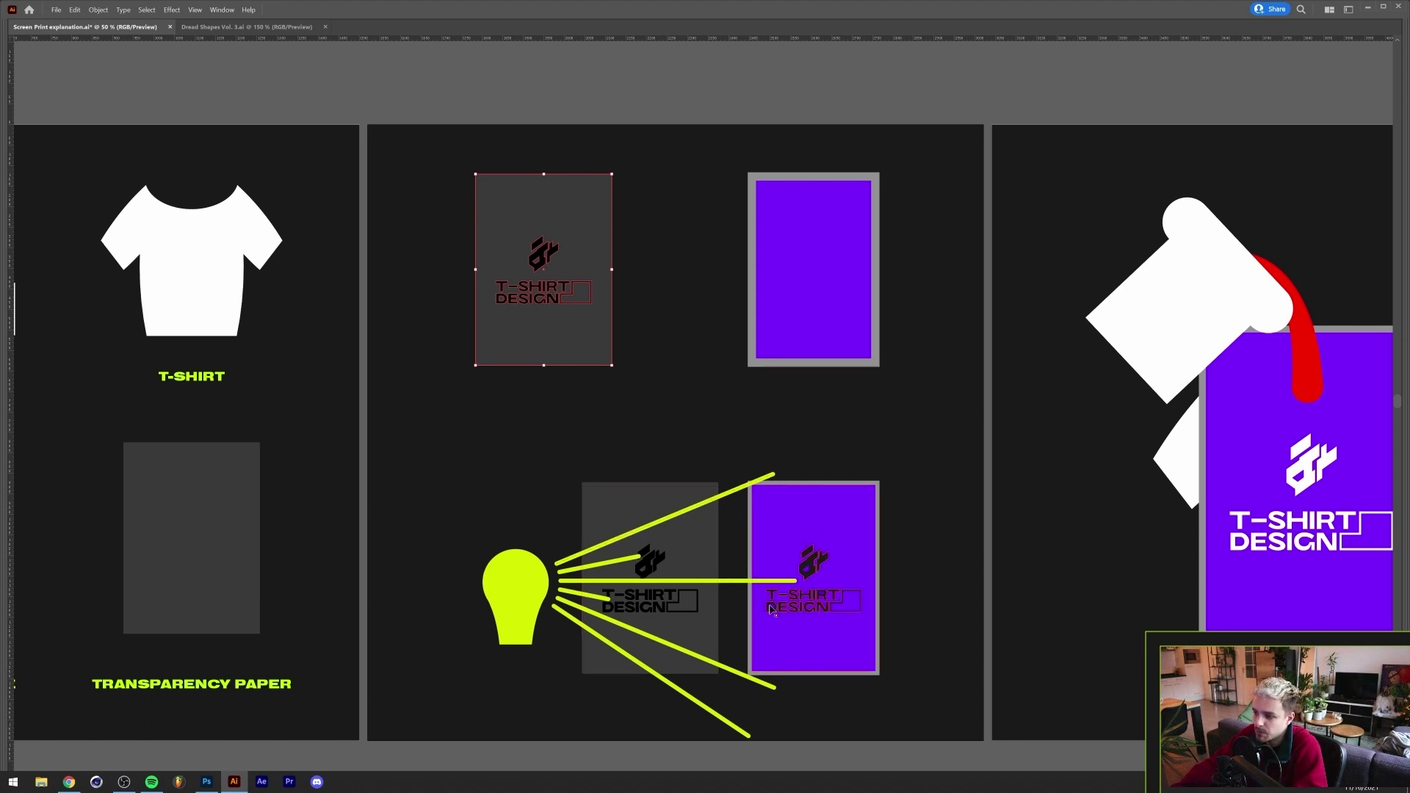
pyautogui.moveTo(883, 573); pyautogui.dragTo(699, 532)
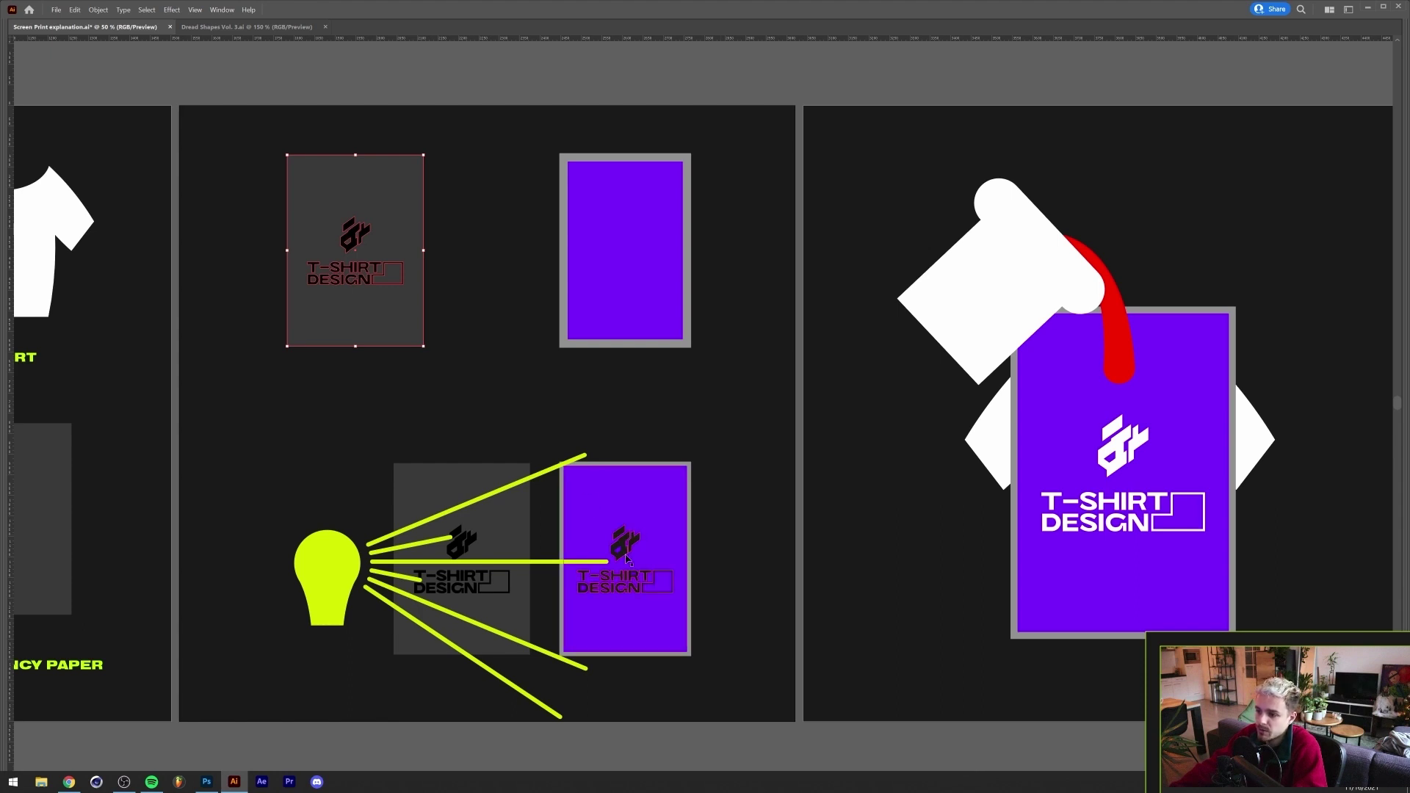
pyautogui.hscroll(10, 783, 494)
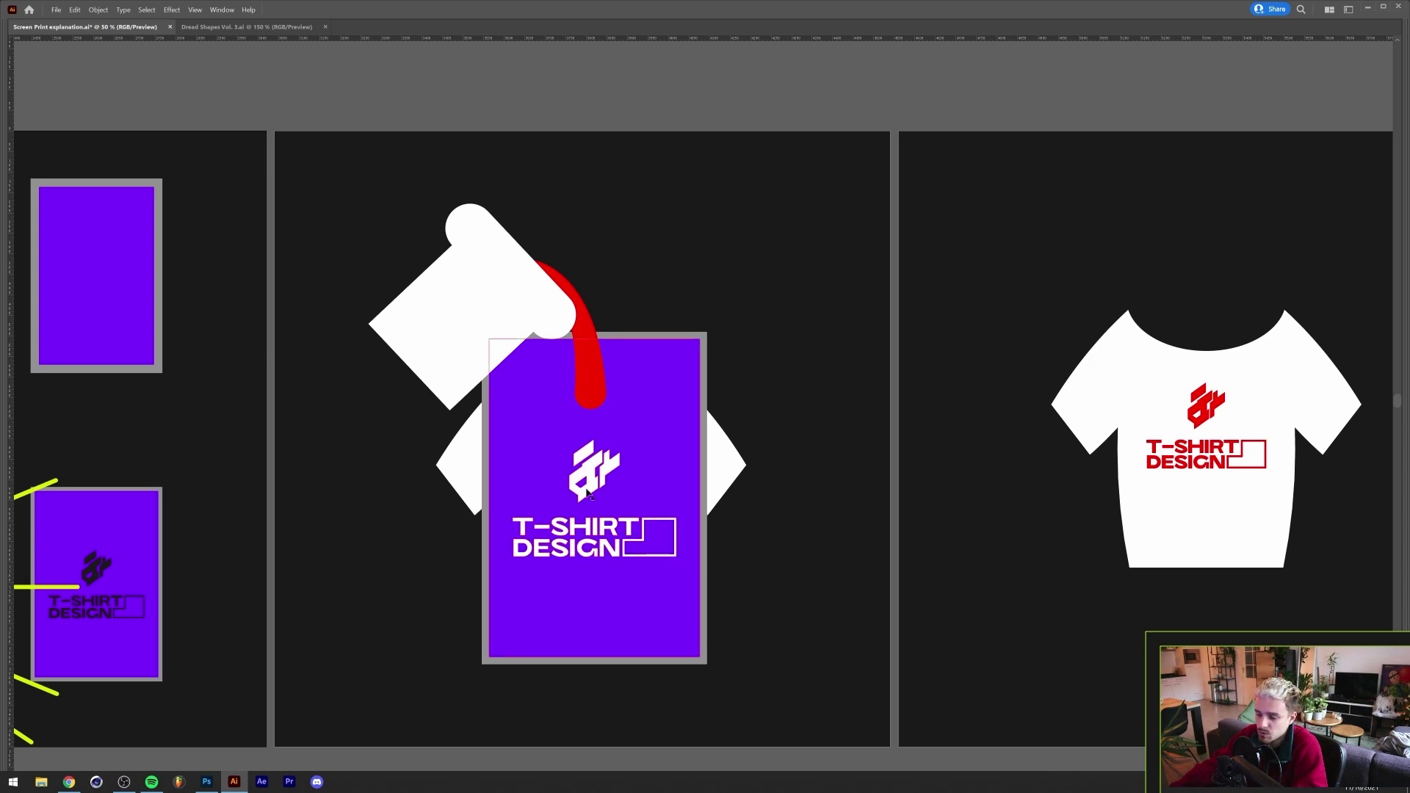
pyautogui.moveTo(1203, 485); pyautogui.dragTo(850, 515)
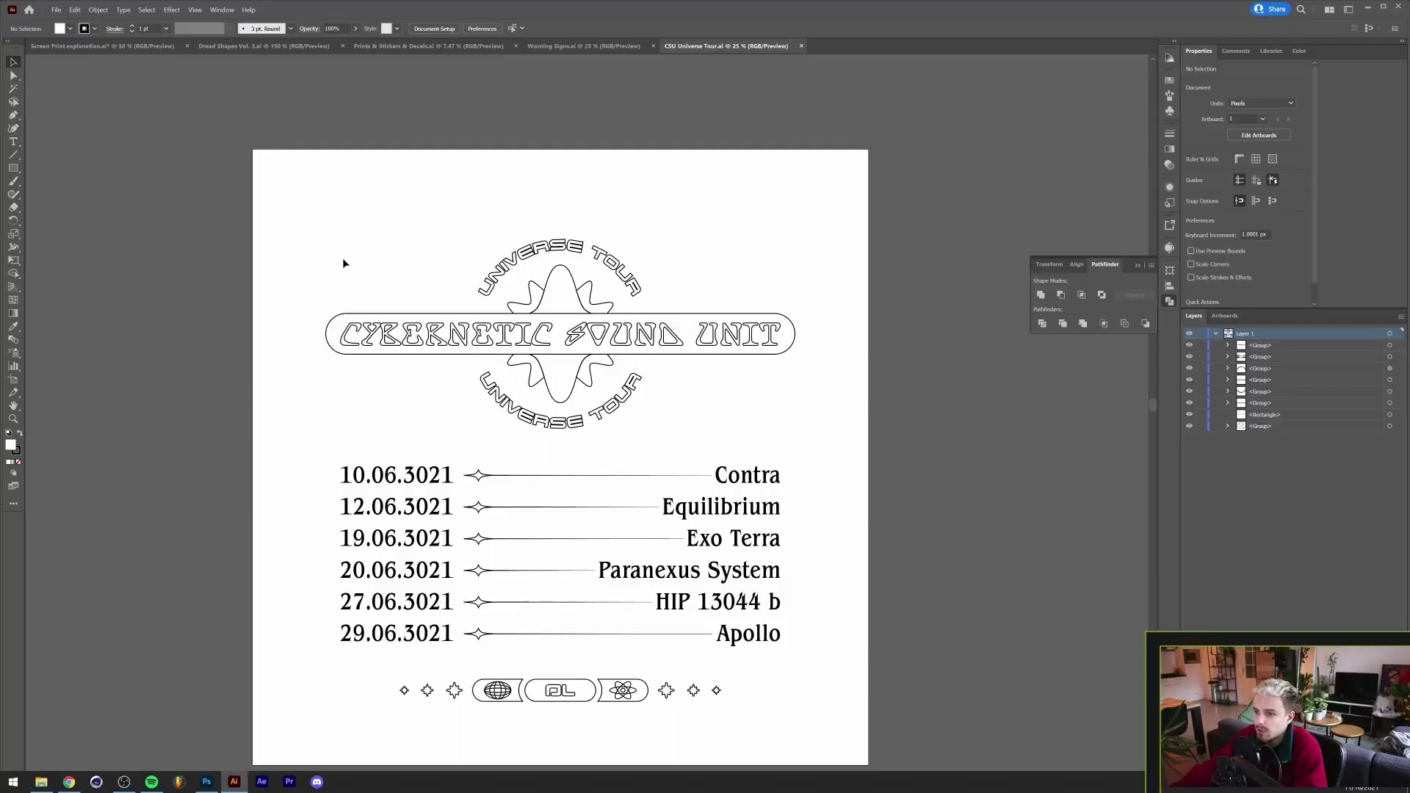
# Copy all the tour artwork from CSU Universe Tour.ai and paste it into the blank Photoshop document as a vector smart object
pyautogui.scroll(-1, 343, 259)
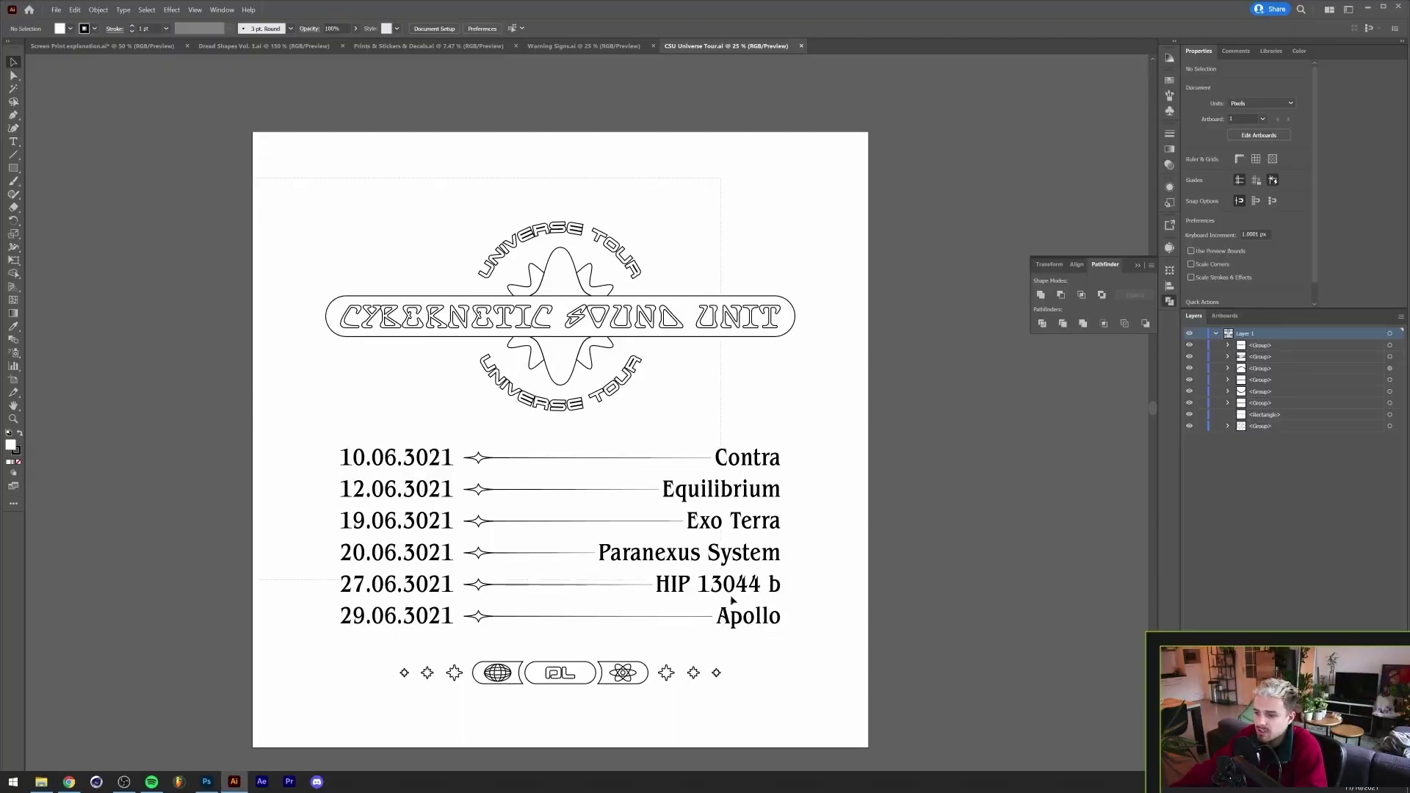
pyautogui.hotkey('ctrl', 'a')
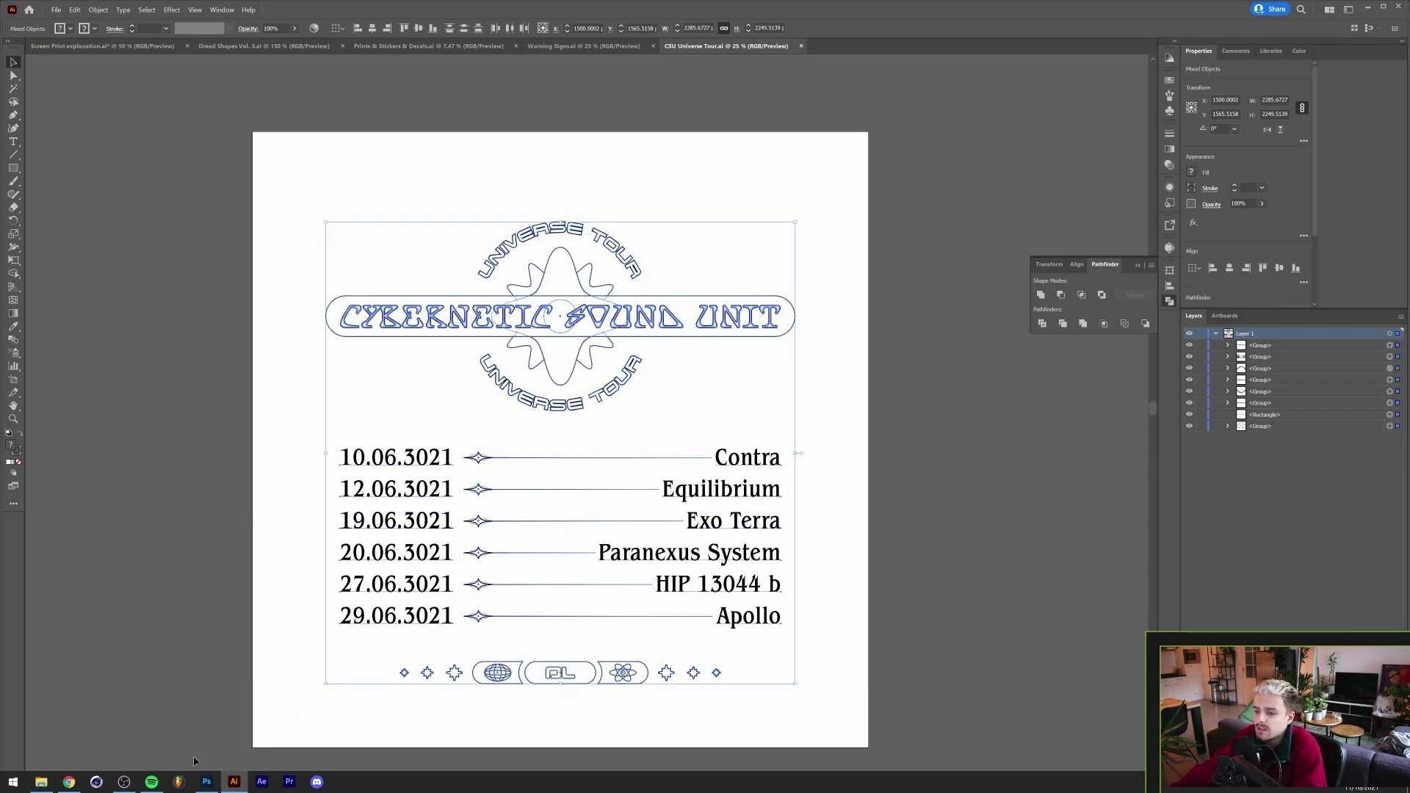
pyautogui.click(206, 782)
pyautogui.hotkey('ctrl', 'v')
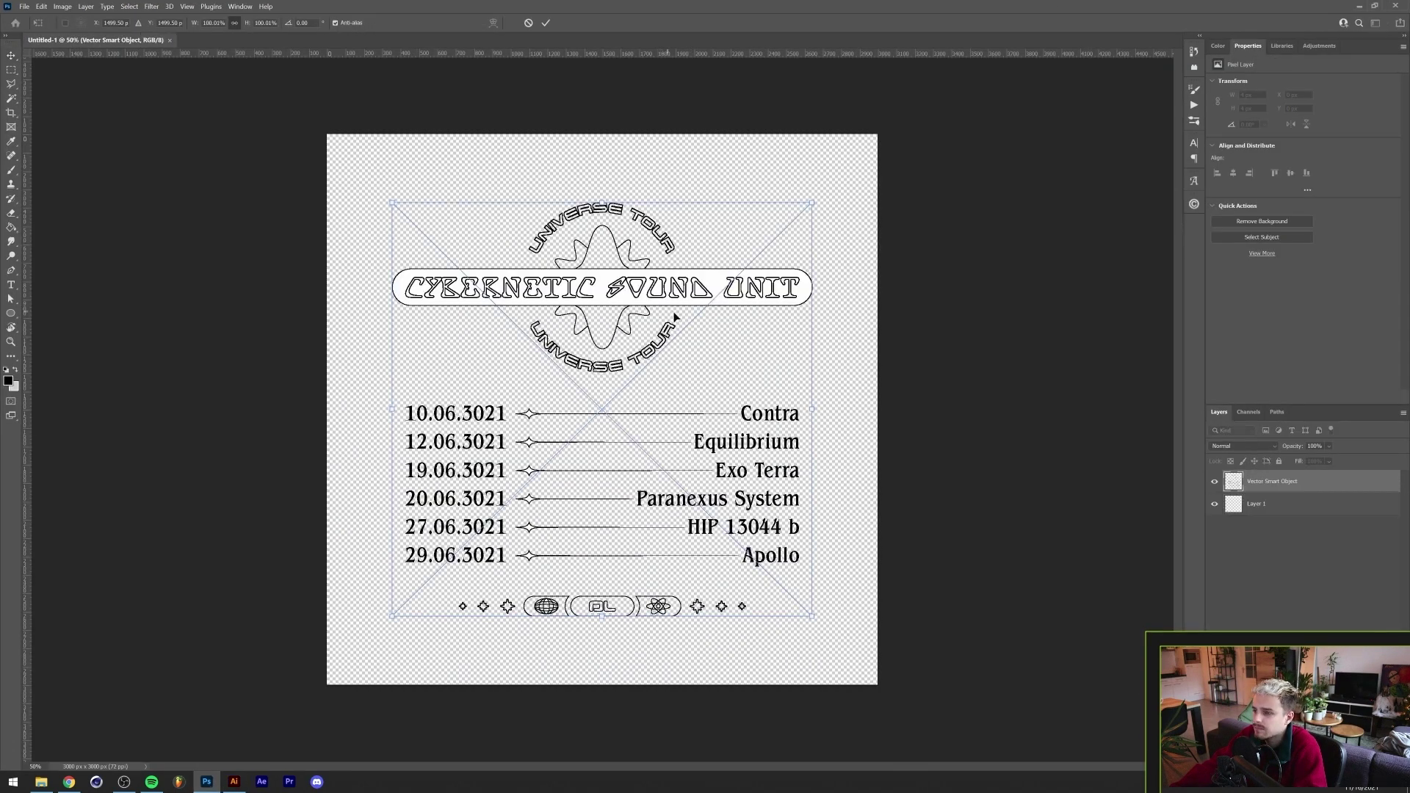
pyautogui.press('Return')
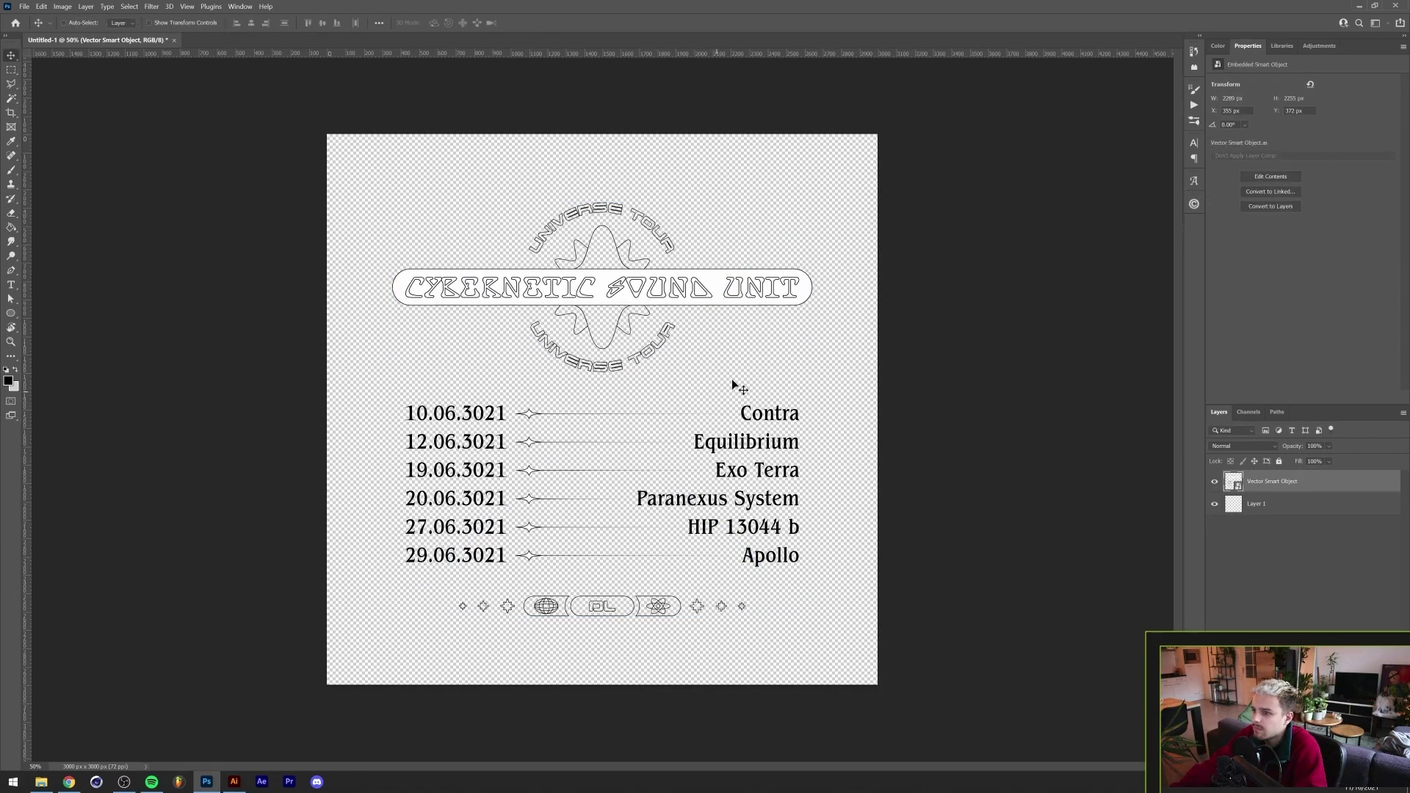
# Select the white areas of the pasted artwork with Color Range and hide them with a layer mask
pyautogui.scroll(3, 672, 332)
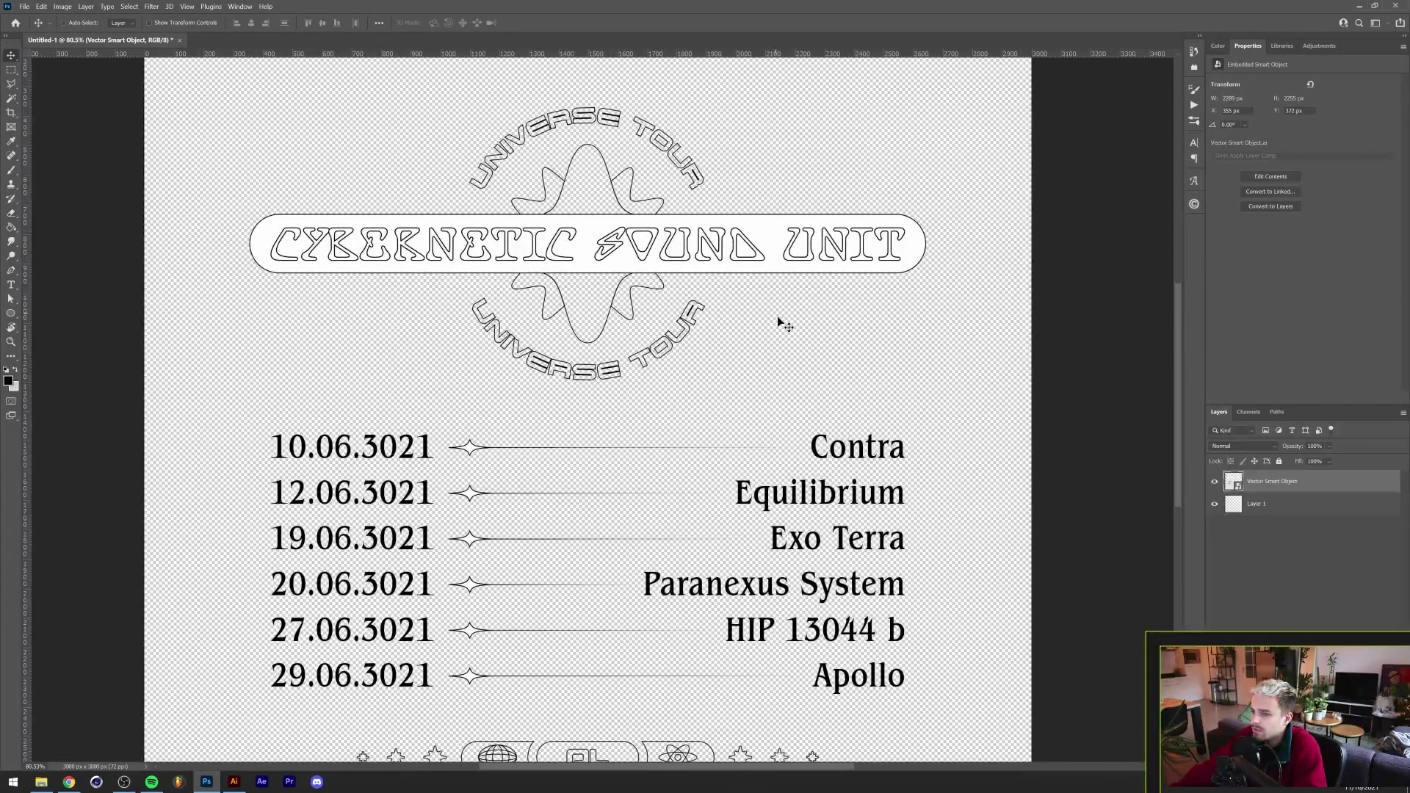
pyautogui.scroll(-2, 639, 467)
pyautogui.scroll(2, 279, 140)
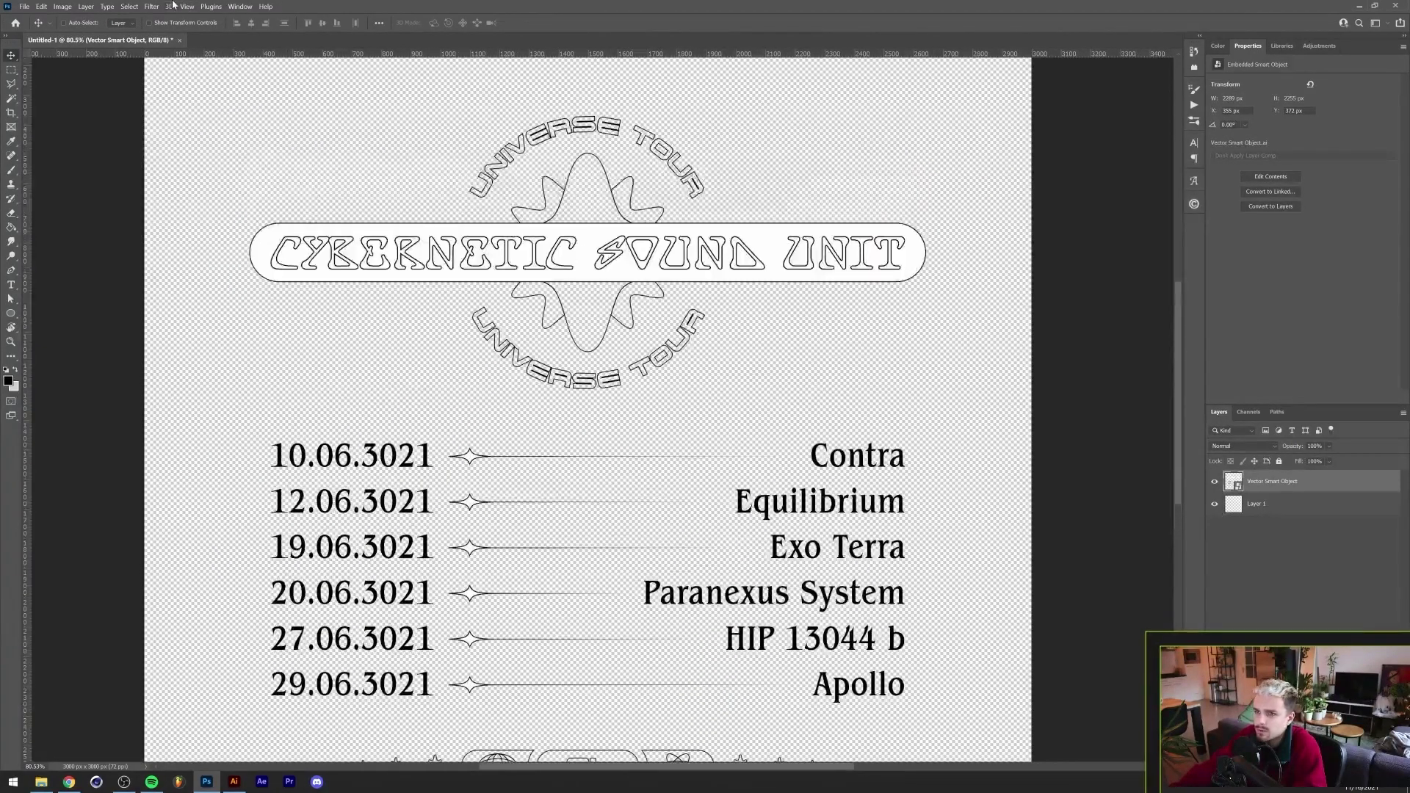
pyautogui.click(129, 6)
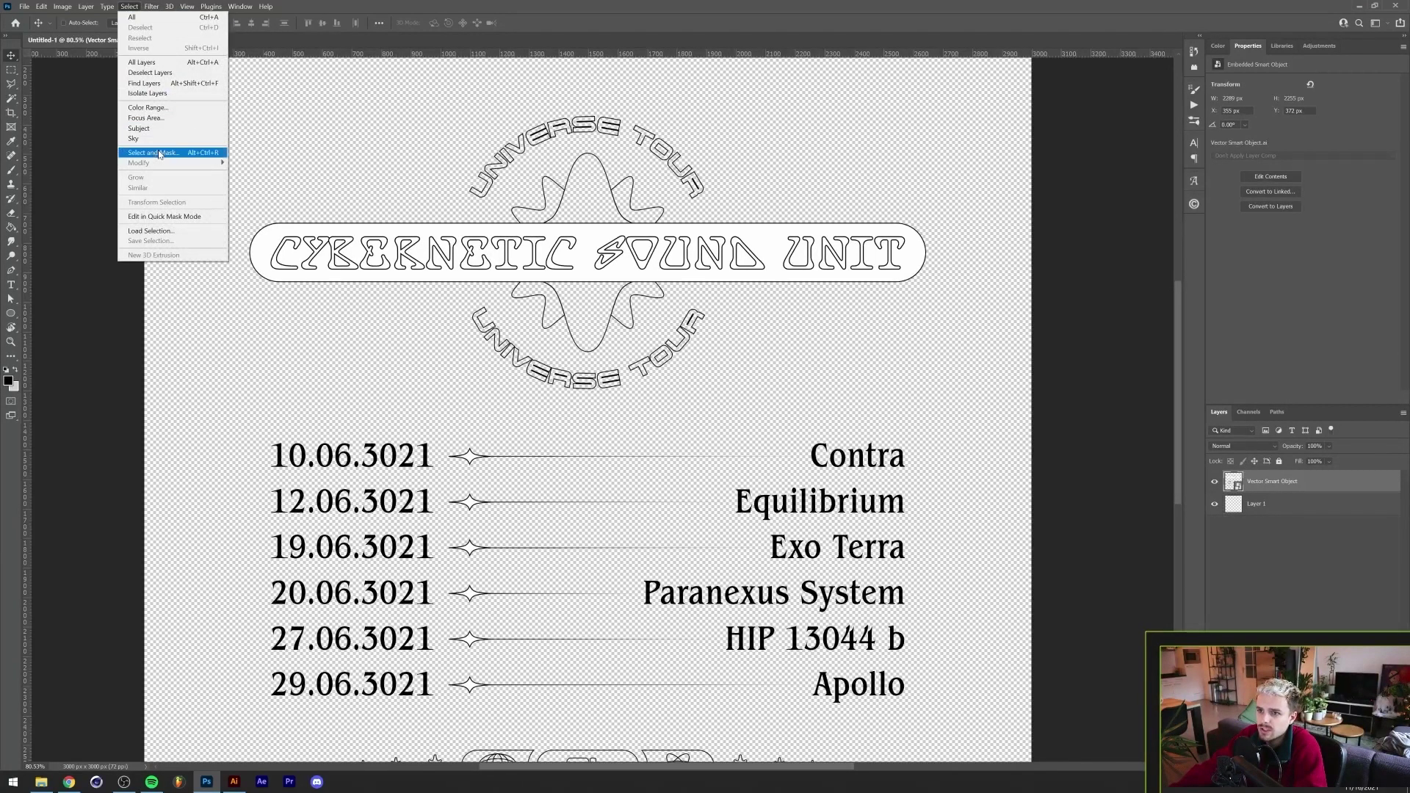
pyautogui.click(158, 108)
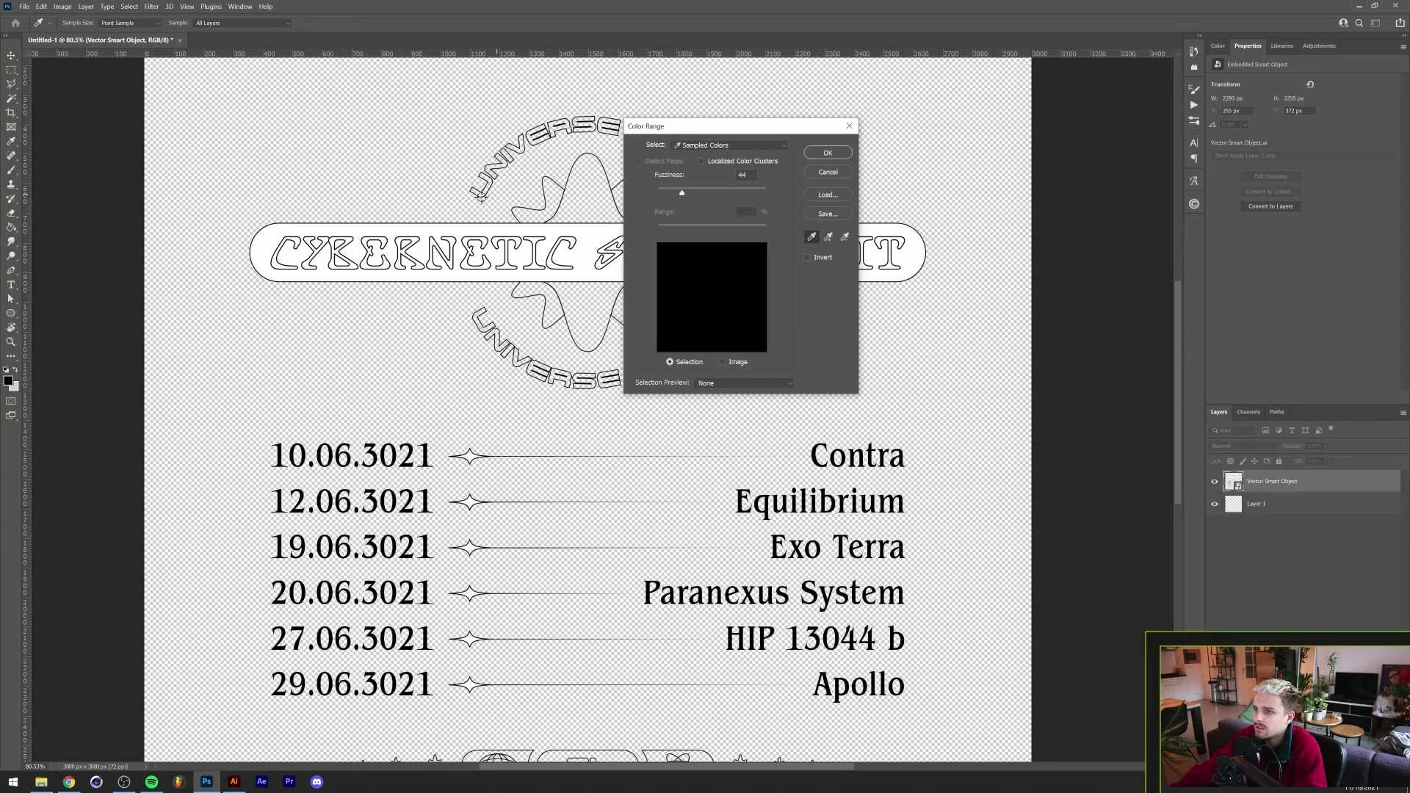
pyautogui.click(481, 230)
pyautogui.click(828, 152)
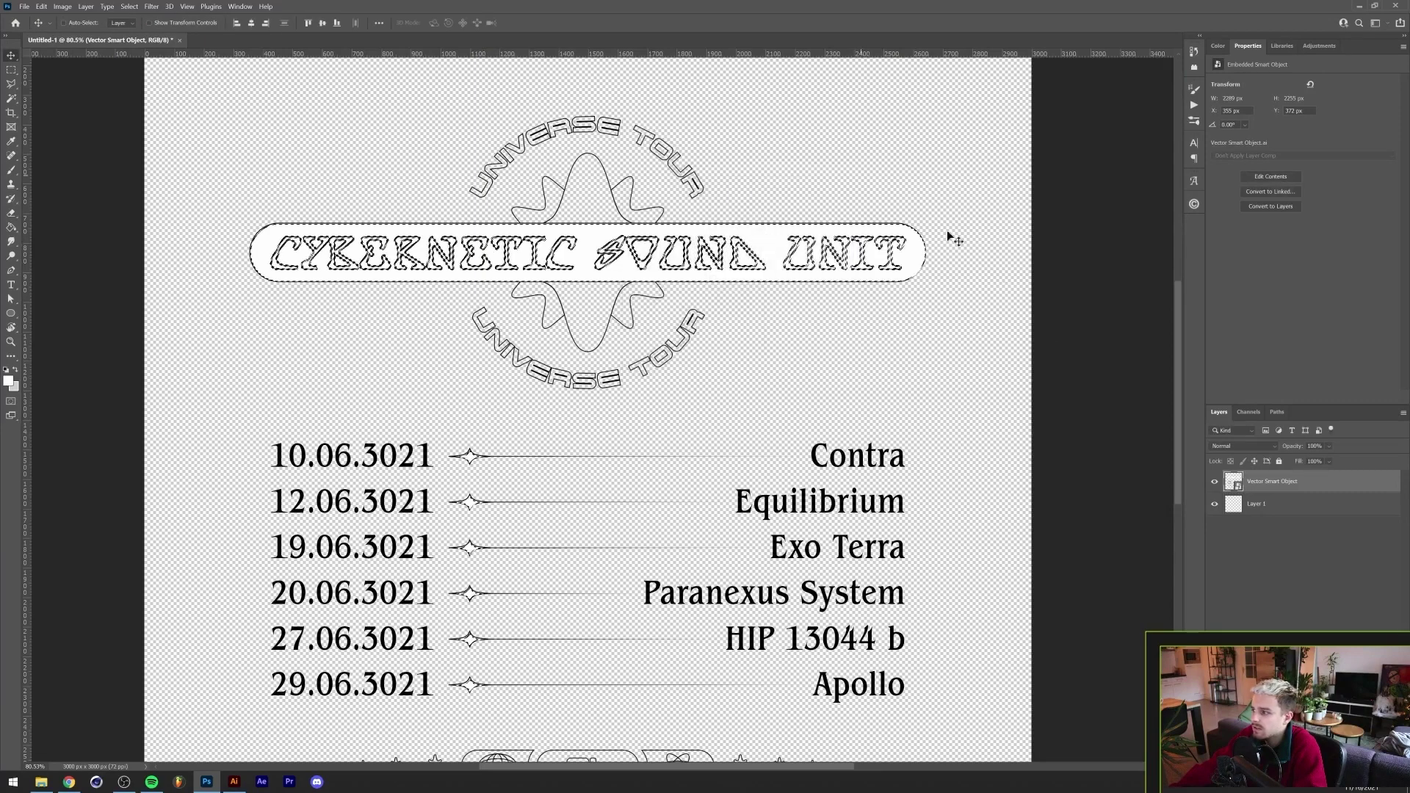
pyautogui.click(1324, 763)
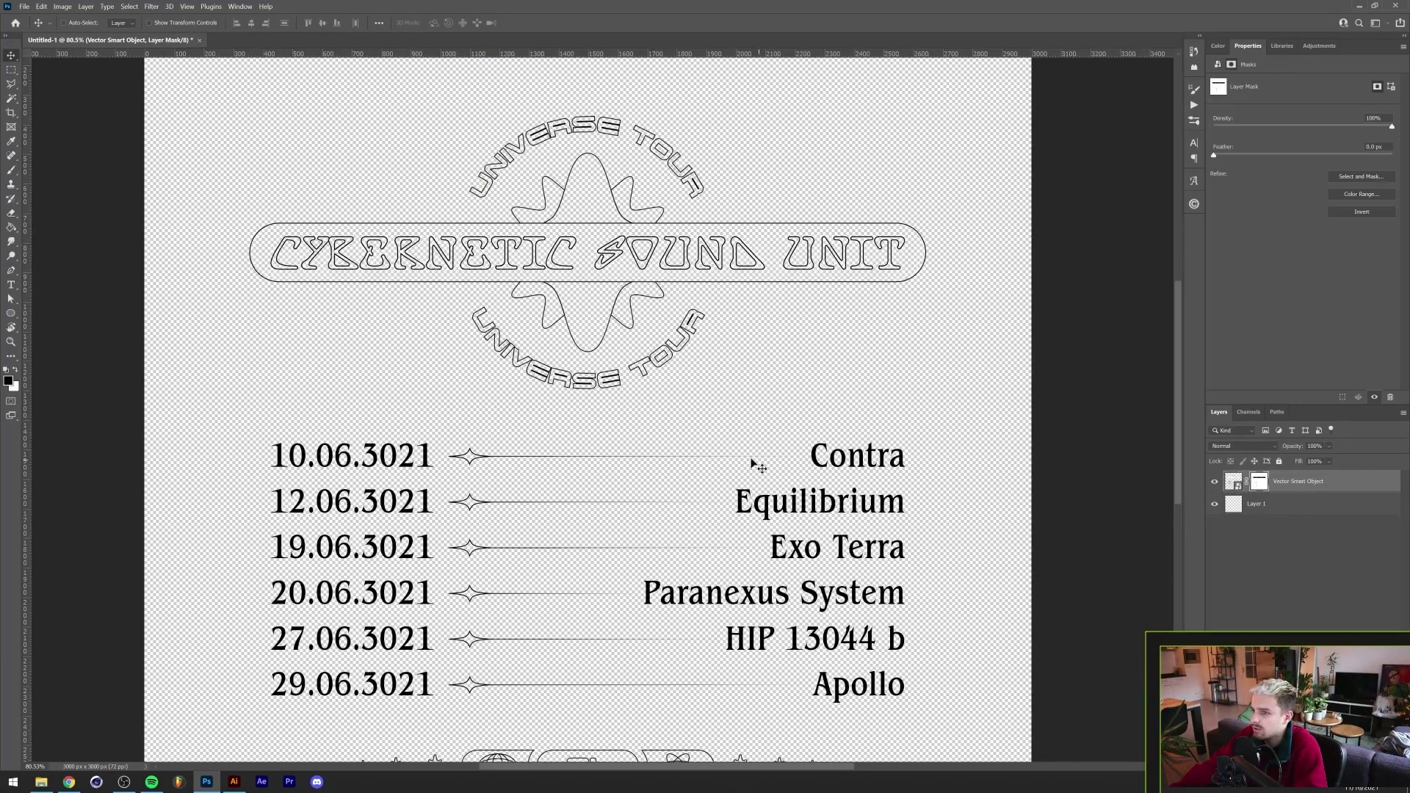
# Fill the empty Layer 1 beneath the tour artwork with white
pyautogui.scroll(-2, 755, 465)
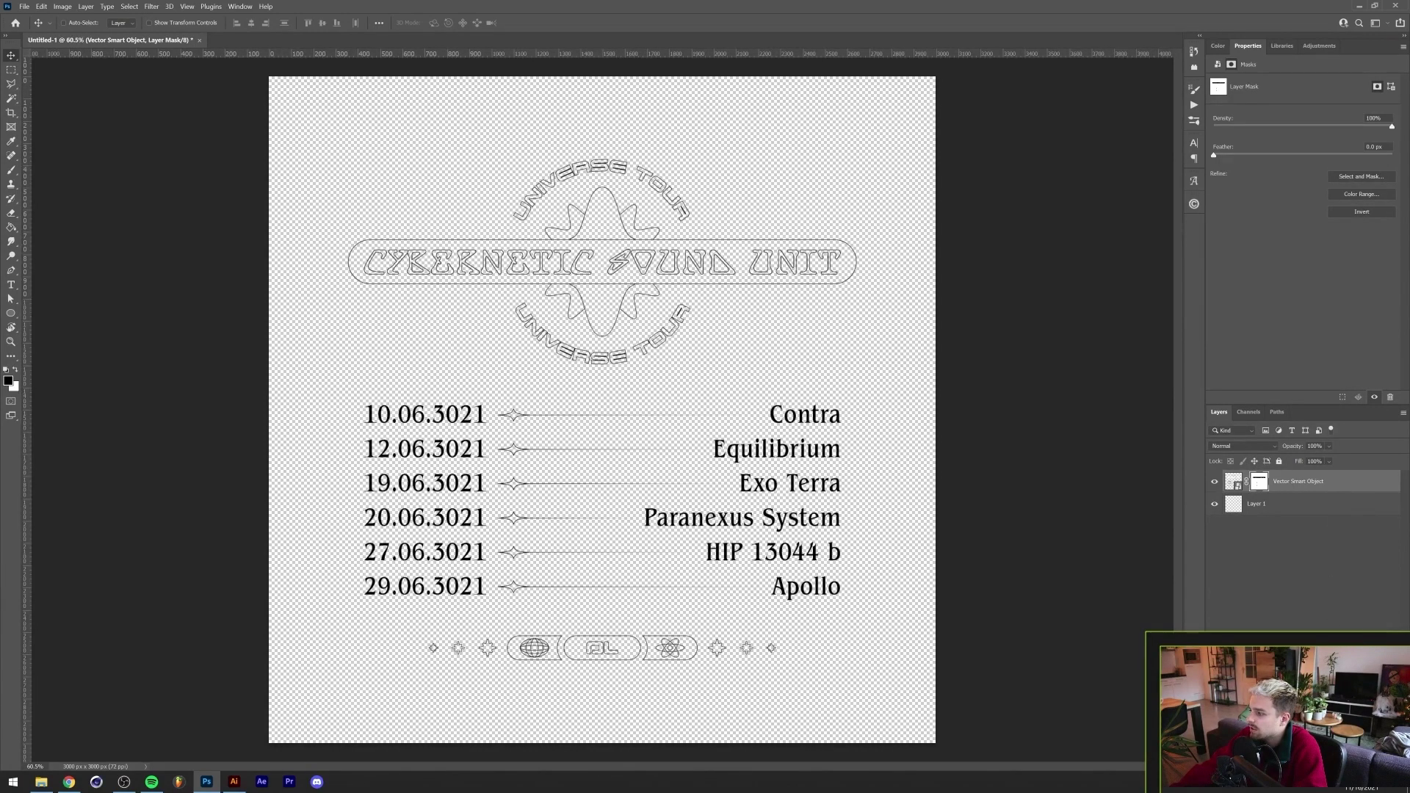
pyautogui.click(1283, 509)
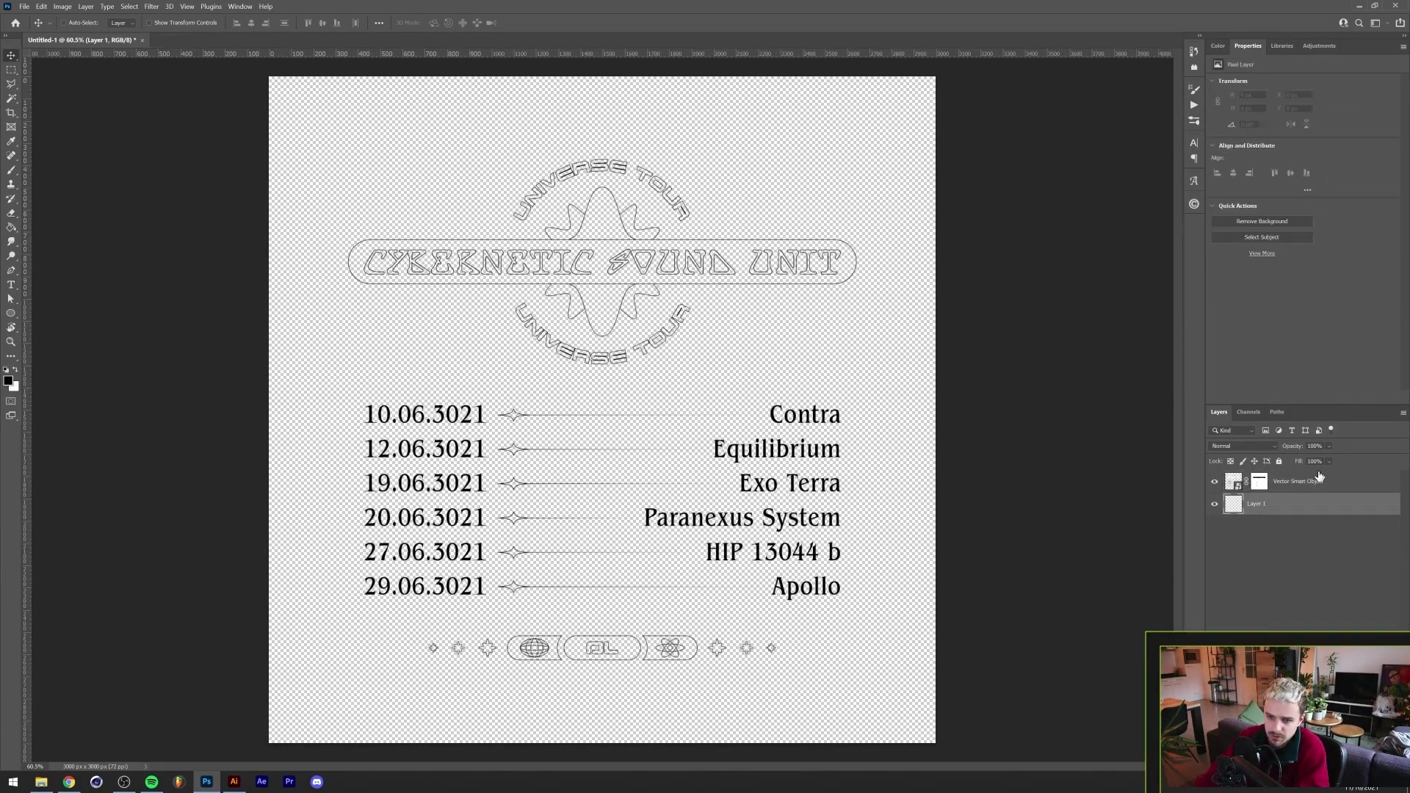
pyautogui.hotkey('ctrl', 'BackSpace')
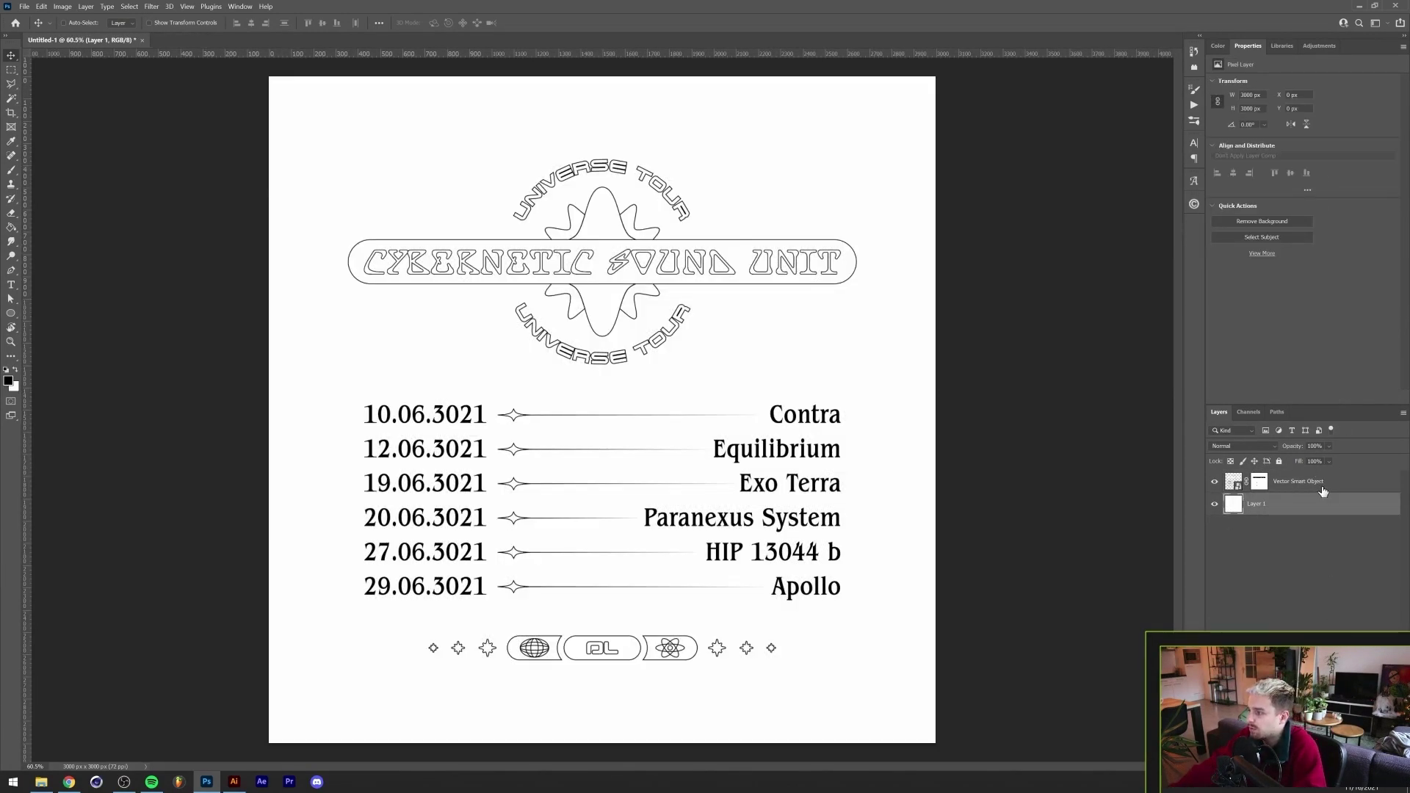
# Bring the Mech artwork from Mech Suit Final Design.psd in above the tour artwork and scale it to about 90%
pyautogui.click(1323, 491)
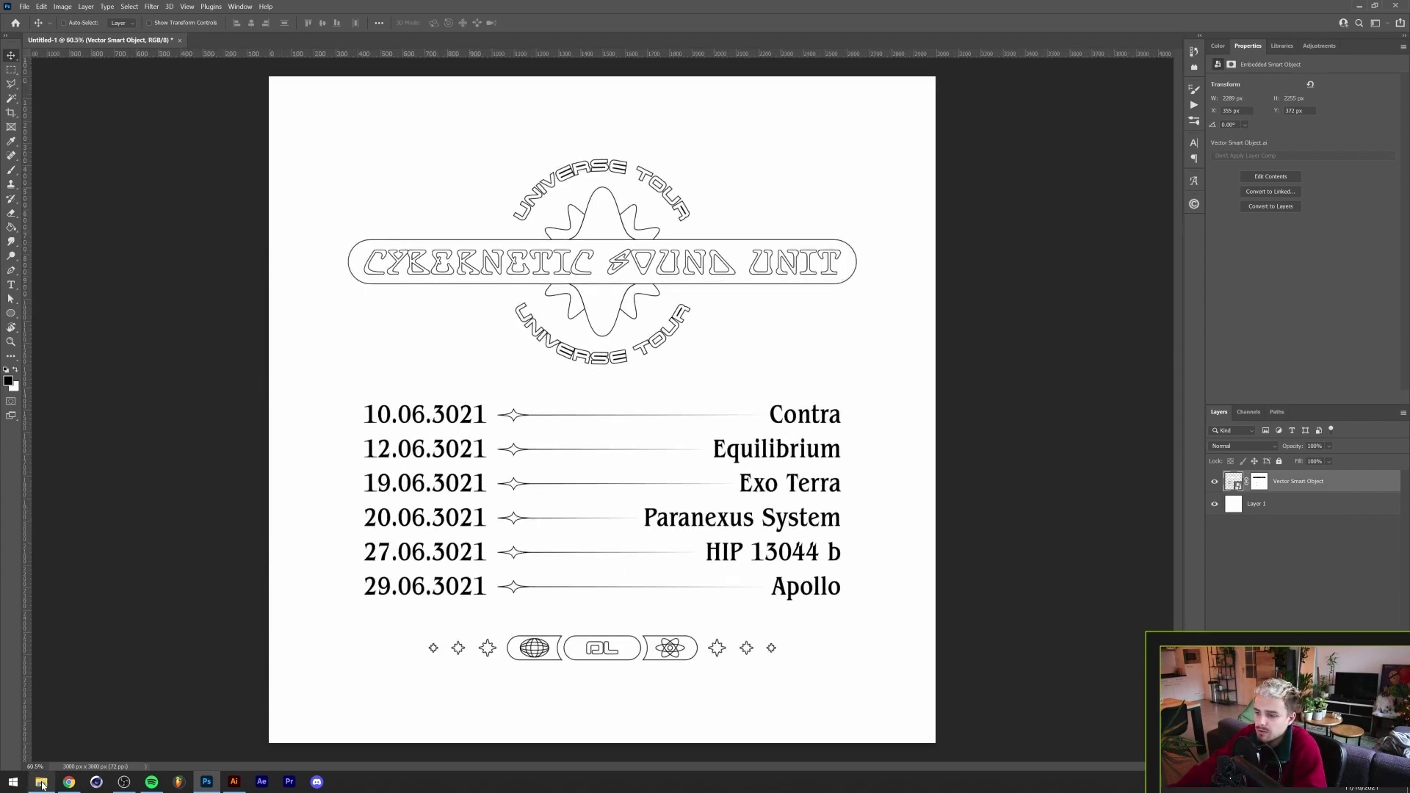
pyautogui.click(42, 783)
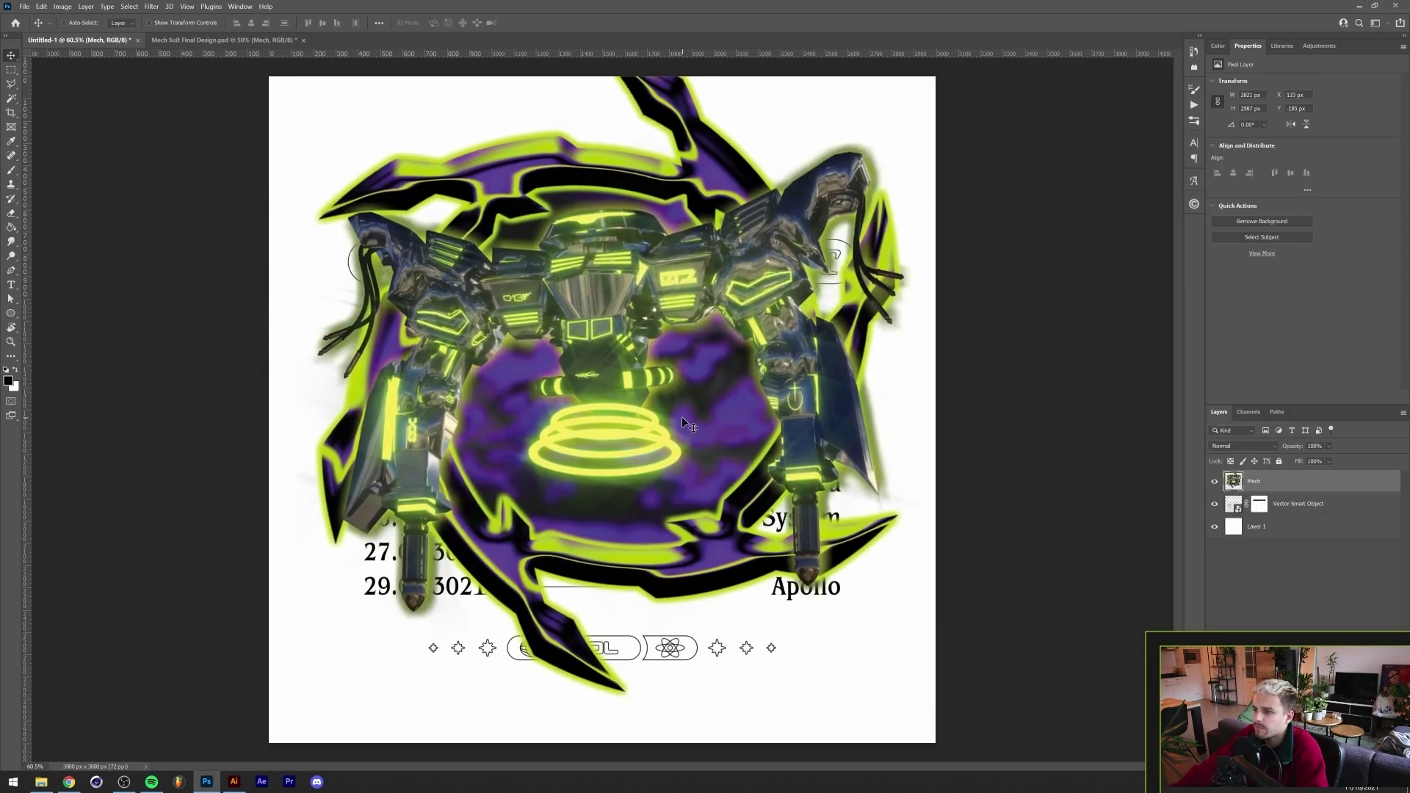
pyautogui.hotkey('ctrl', '-')
pyautogui.hotkey('ctrl', 't')
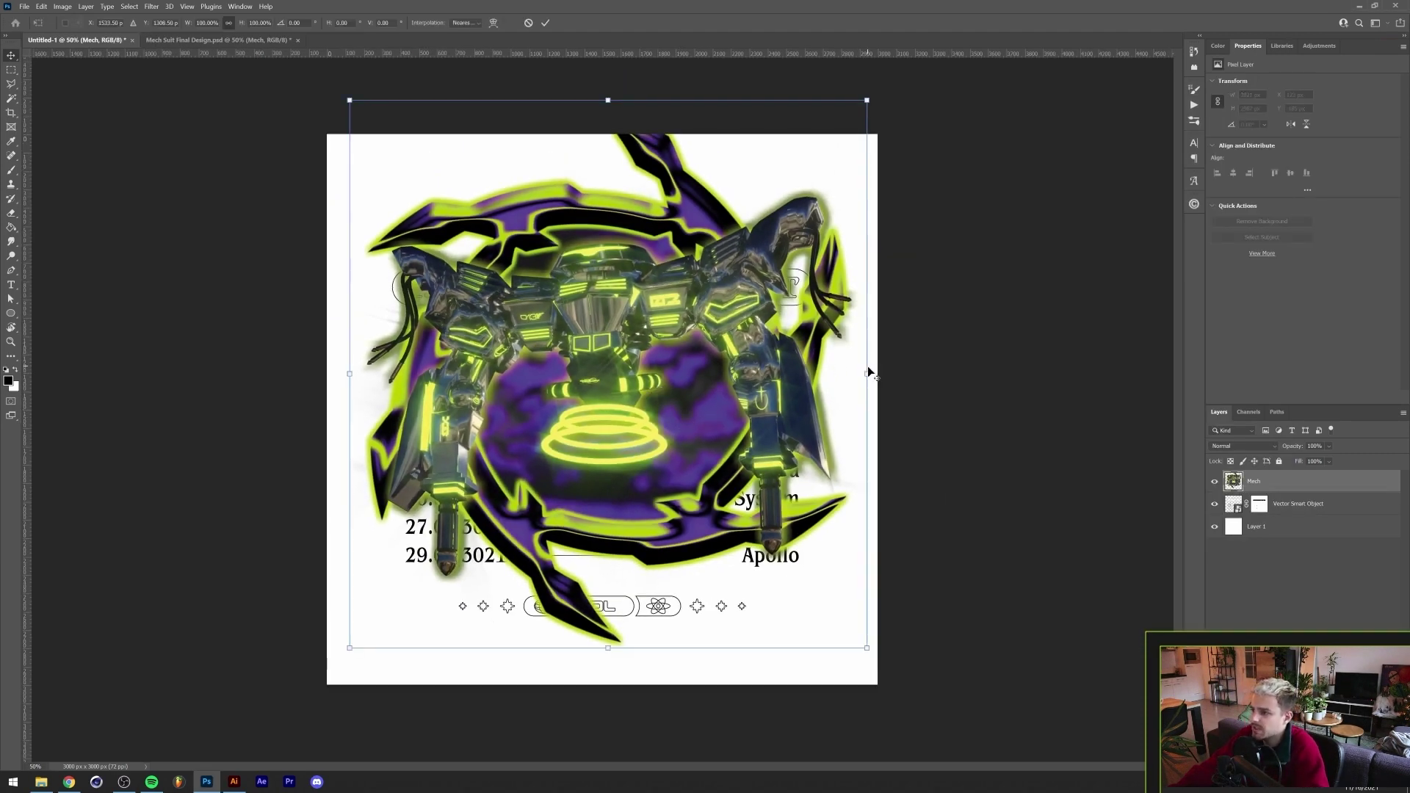
pyautogui.moveTo(868, 373); pyautogui.dragTo(785, 392)
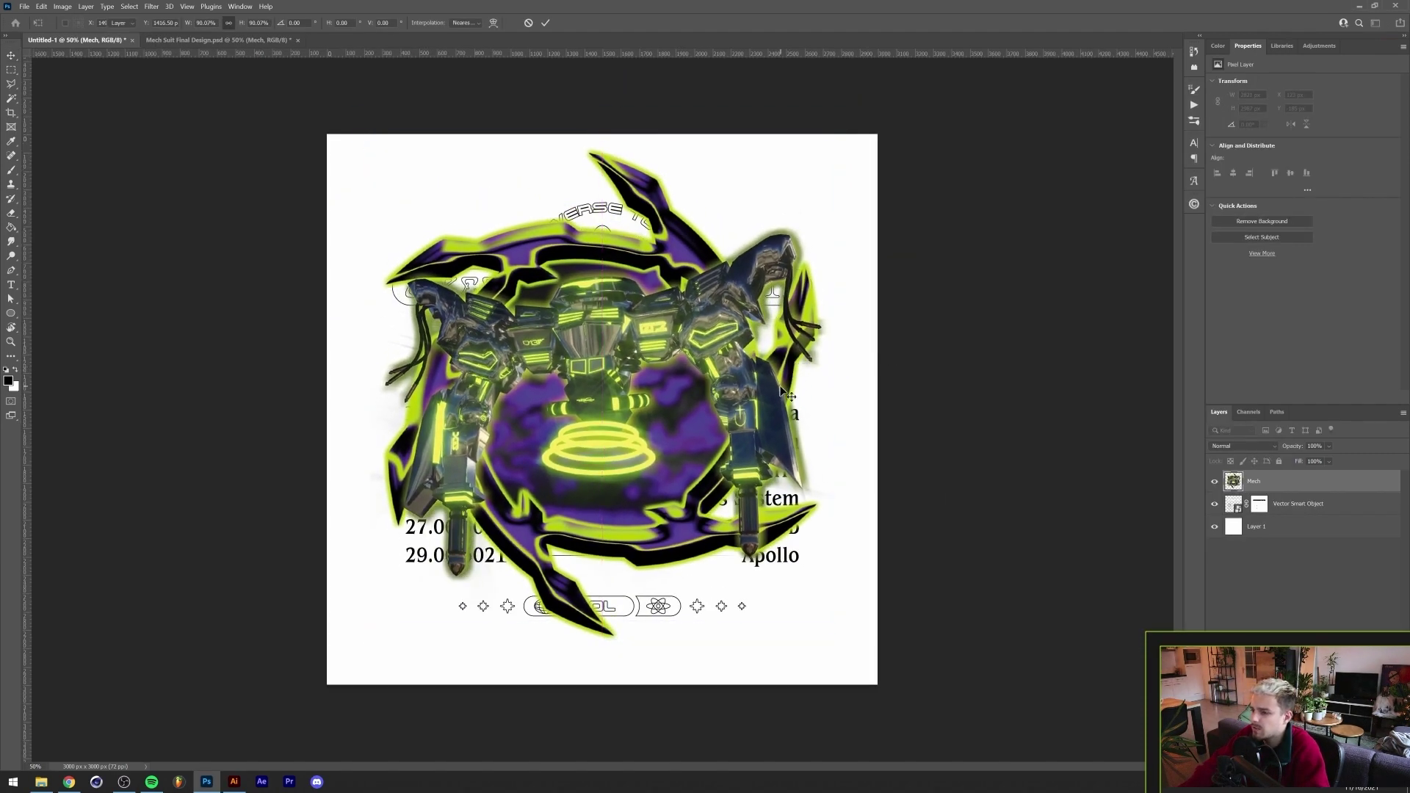
pyautogui.press('Return')
# Move the Mech layer below the Vector Smart Object layer in the layer order
pyautogui.moveTo(1304, 489); pyautogui.dragTo(1291, 517)
pyautogui.scroll(1, 738, 470)
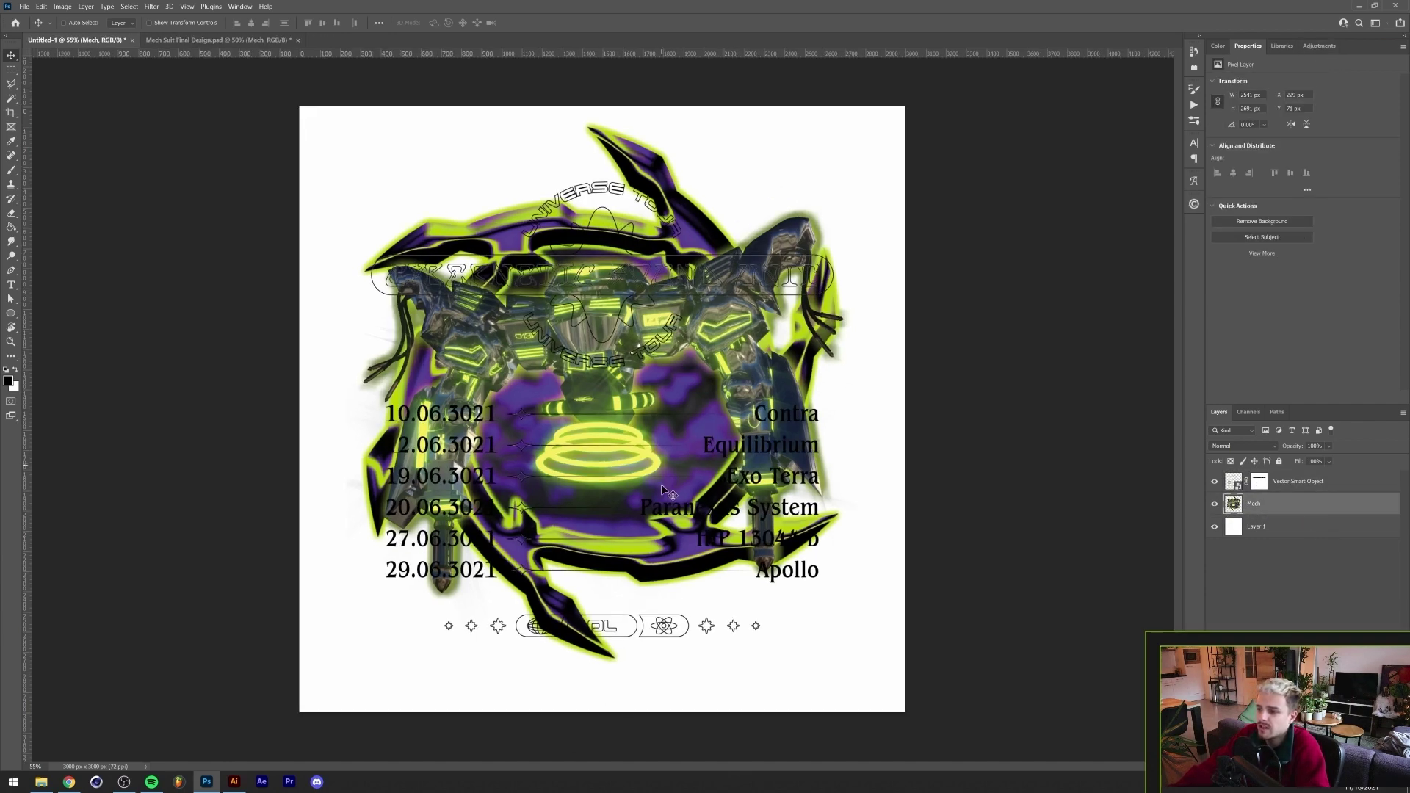
pyautogui.scroll(2, 623, 569)
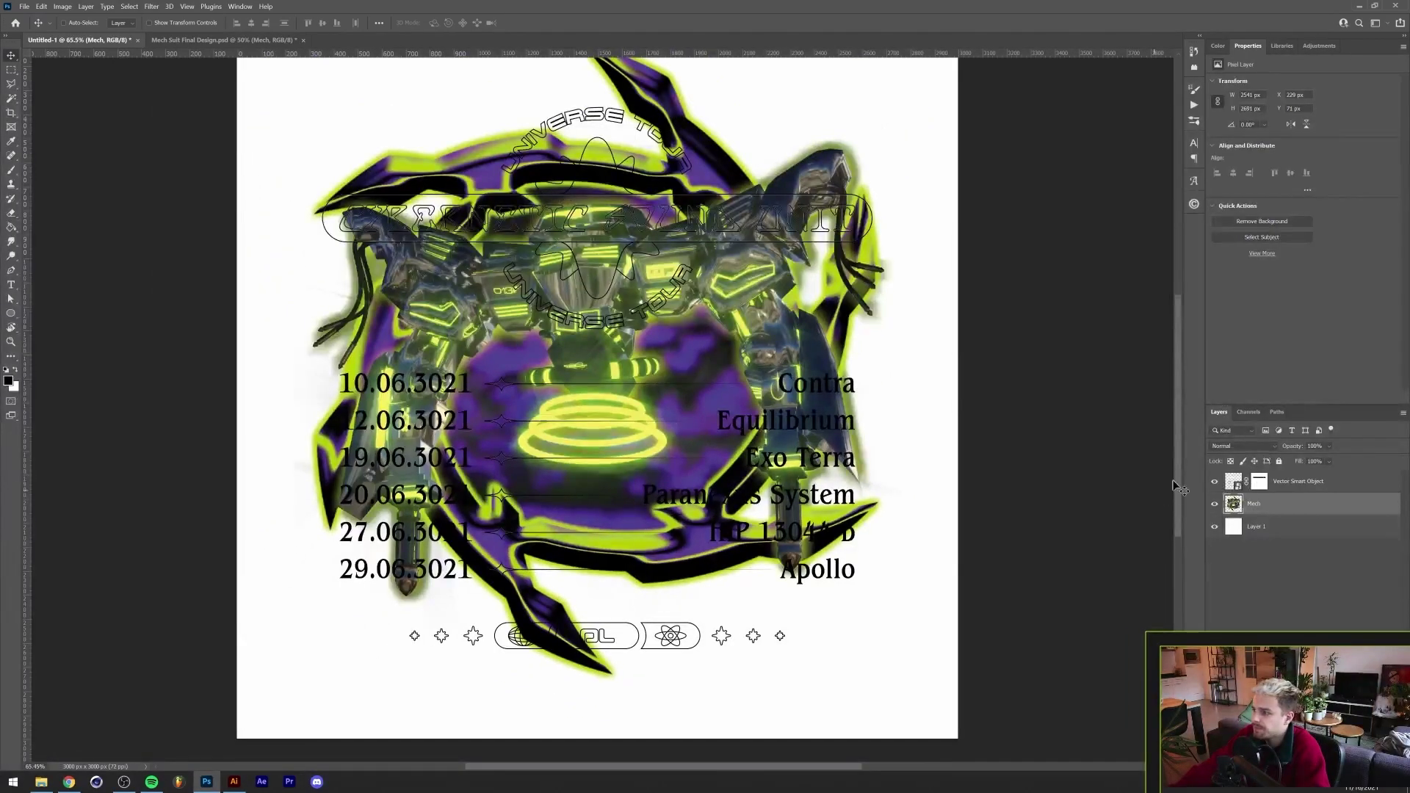
# Hide the Vector Smart Object layer and sample colours across the mech with the Eyedropper
pyautogui.click(1214, 481)
pyautogui.scroll(2, 570, 452)
pyautogui.scroll(2, 570, 452)
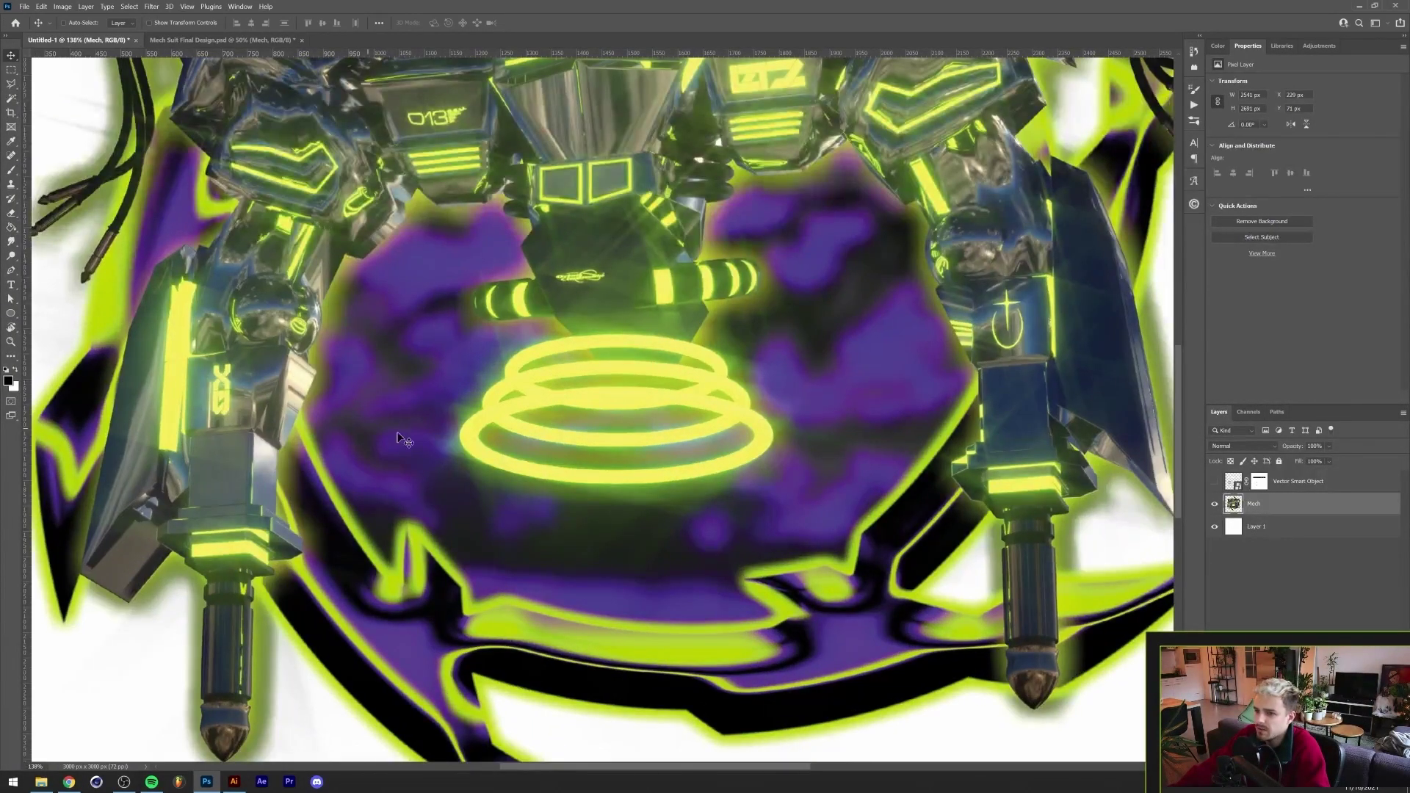
pyautogui.press('i')
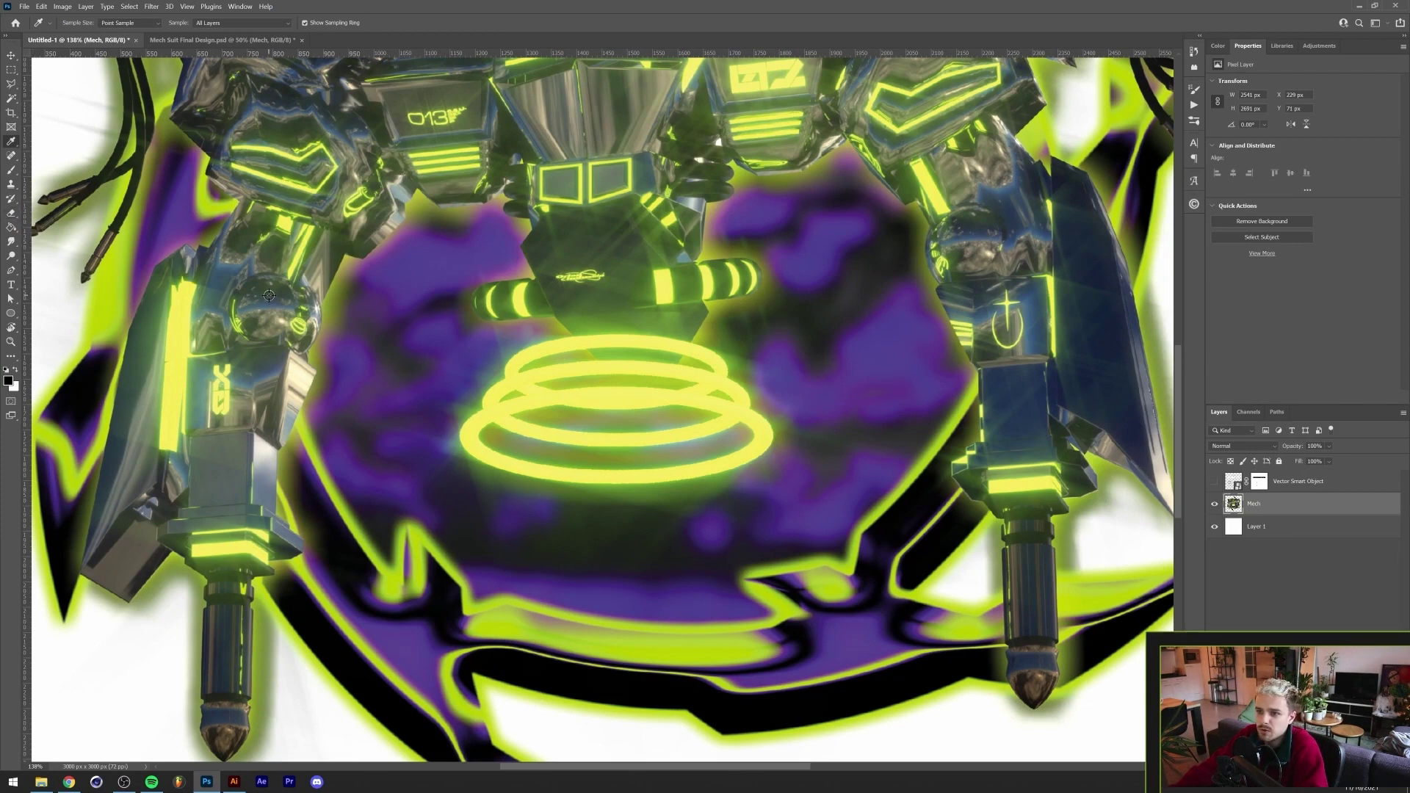
pyautogui.moveTo(268, 290); pyautogui.dragTo(684, 228)
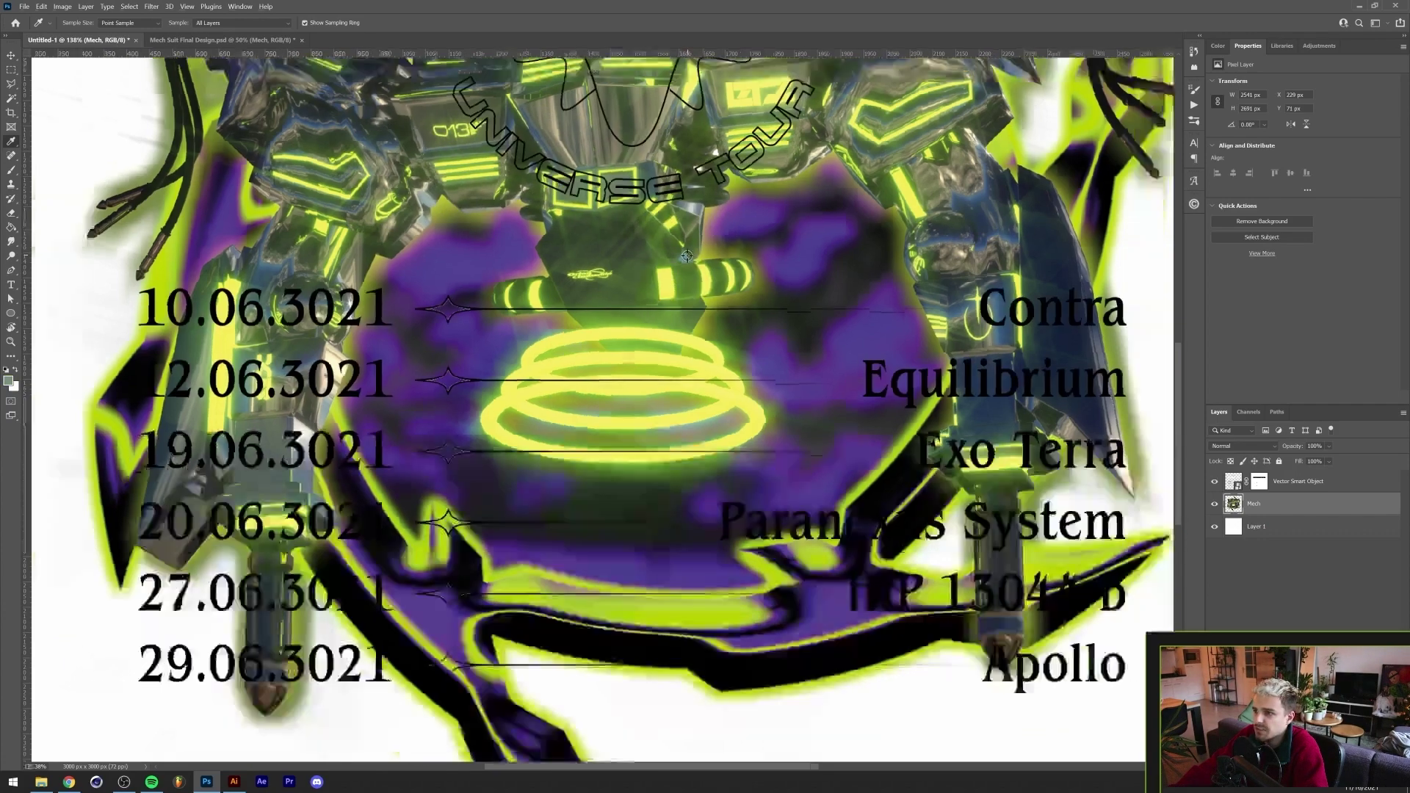
pyautogui.hotkey('ctrl', '0')
pyautogui.click(1214, 481)
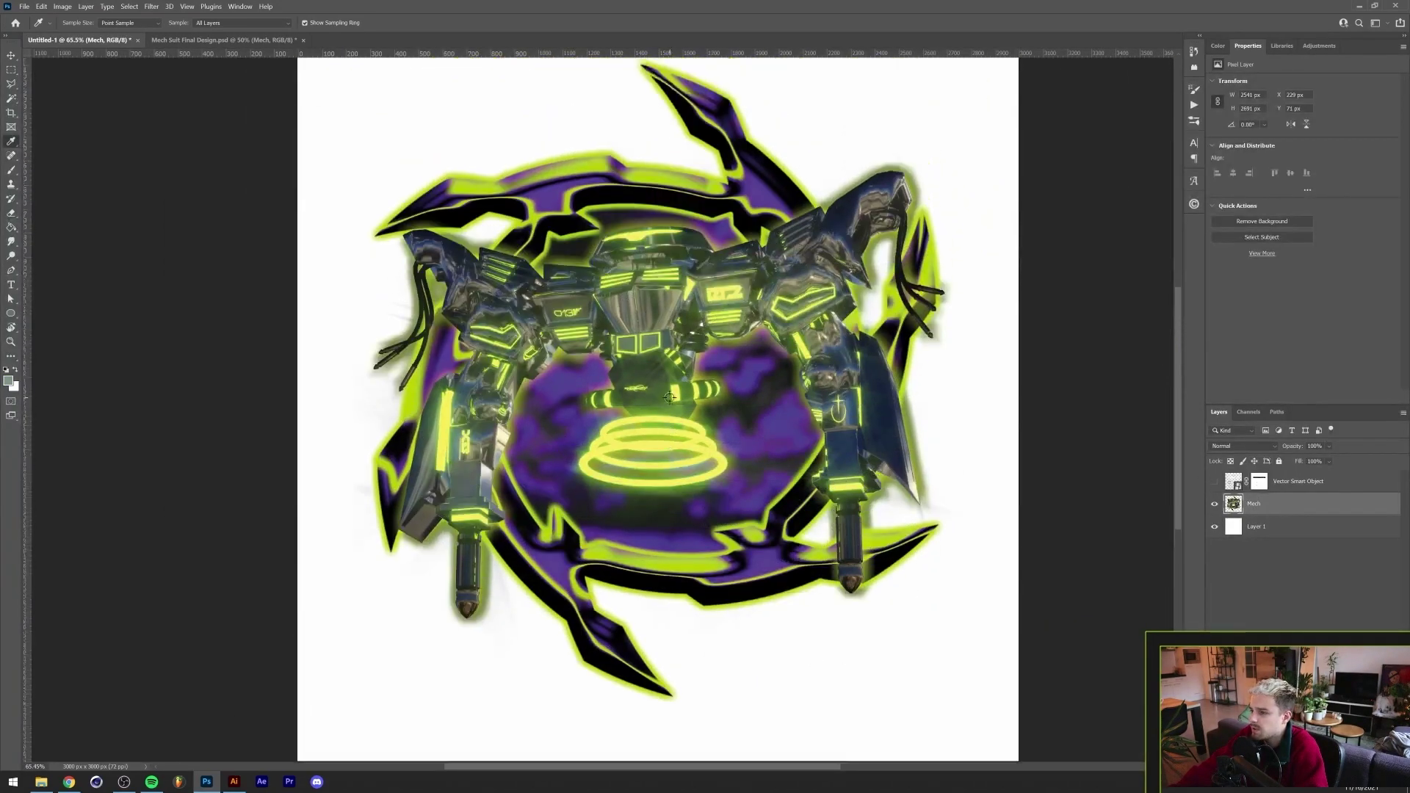
pyautogui.scroll(-2, 670, 397)
pyautogui.scroll(1, 944, 450)
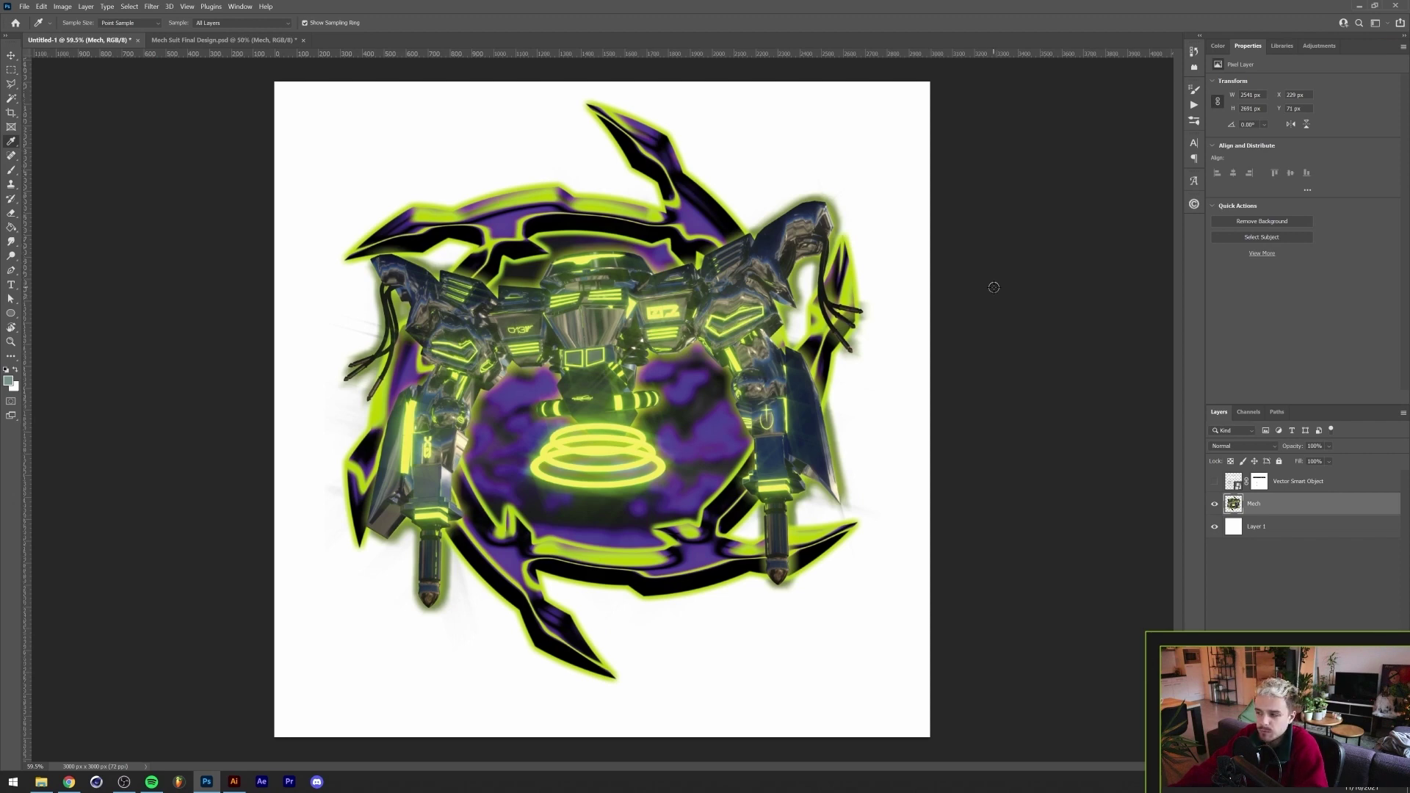
# Try a Posterize adjustment layer with 2 levels over the Mech layer and delete it
pyautogui.click(1327, 48)
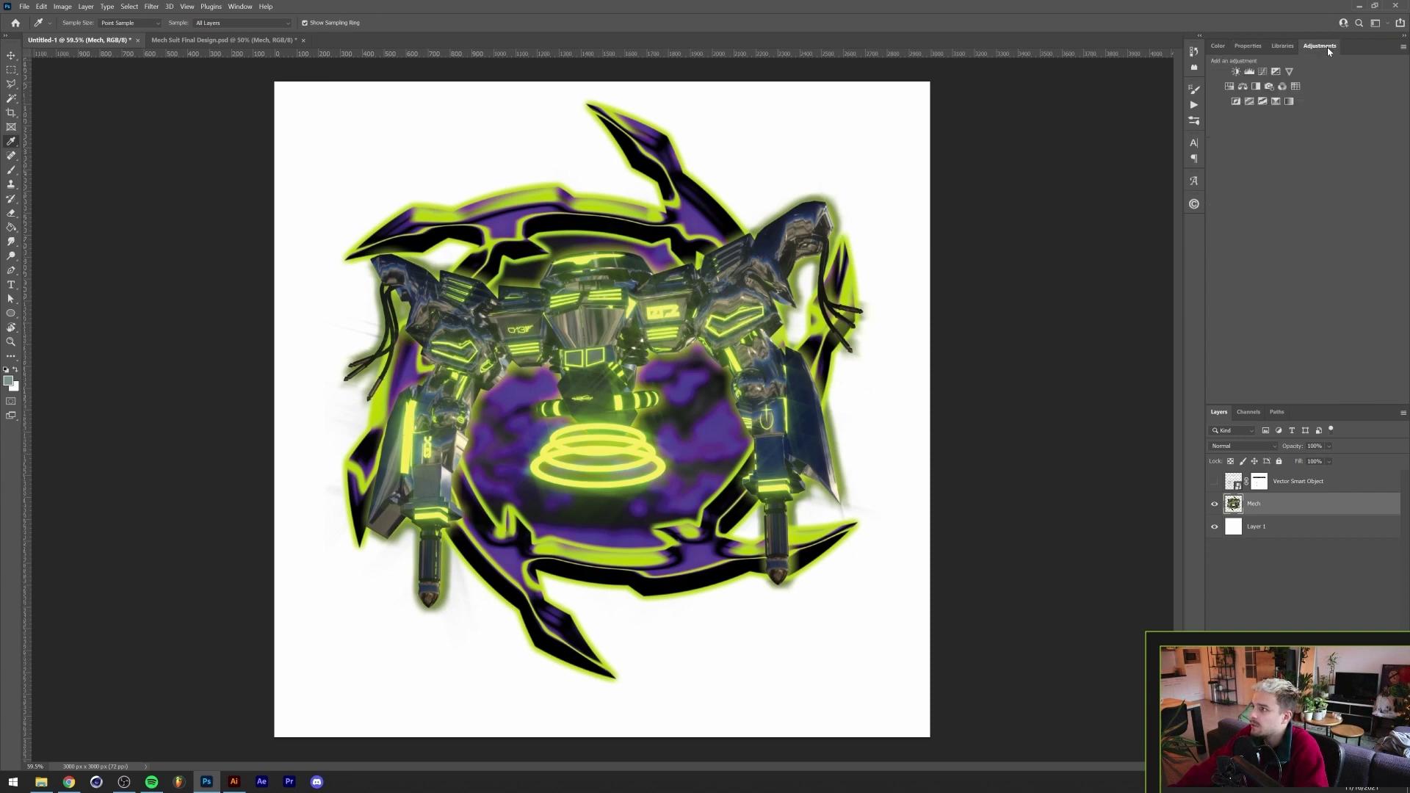
pyautogui.click(1250, 101)
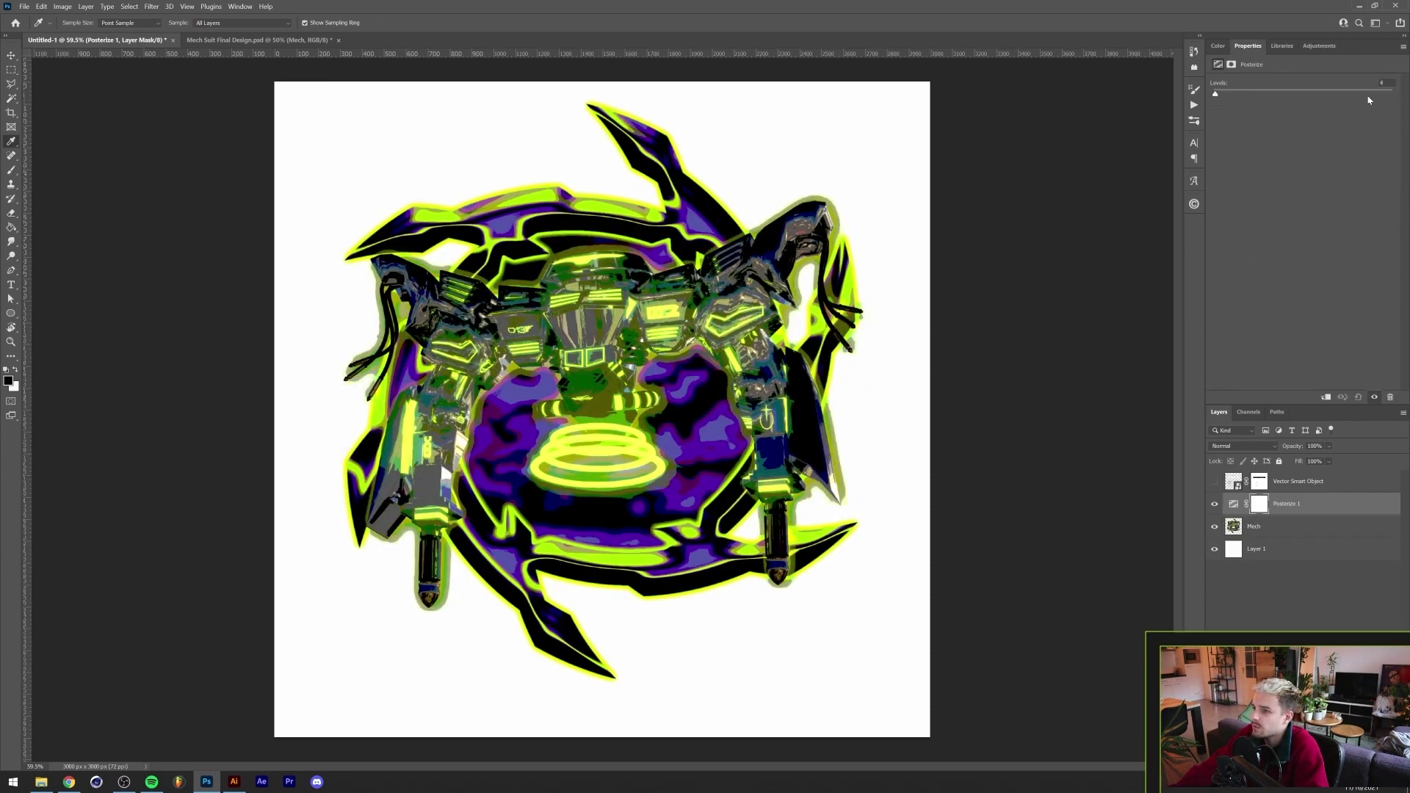
pyautogui.write('2')
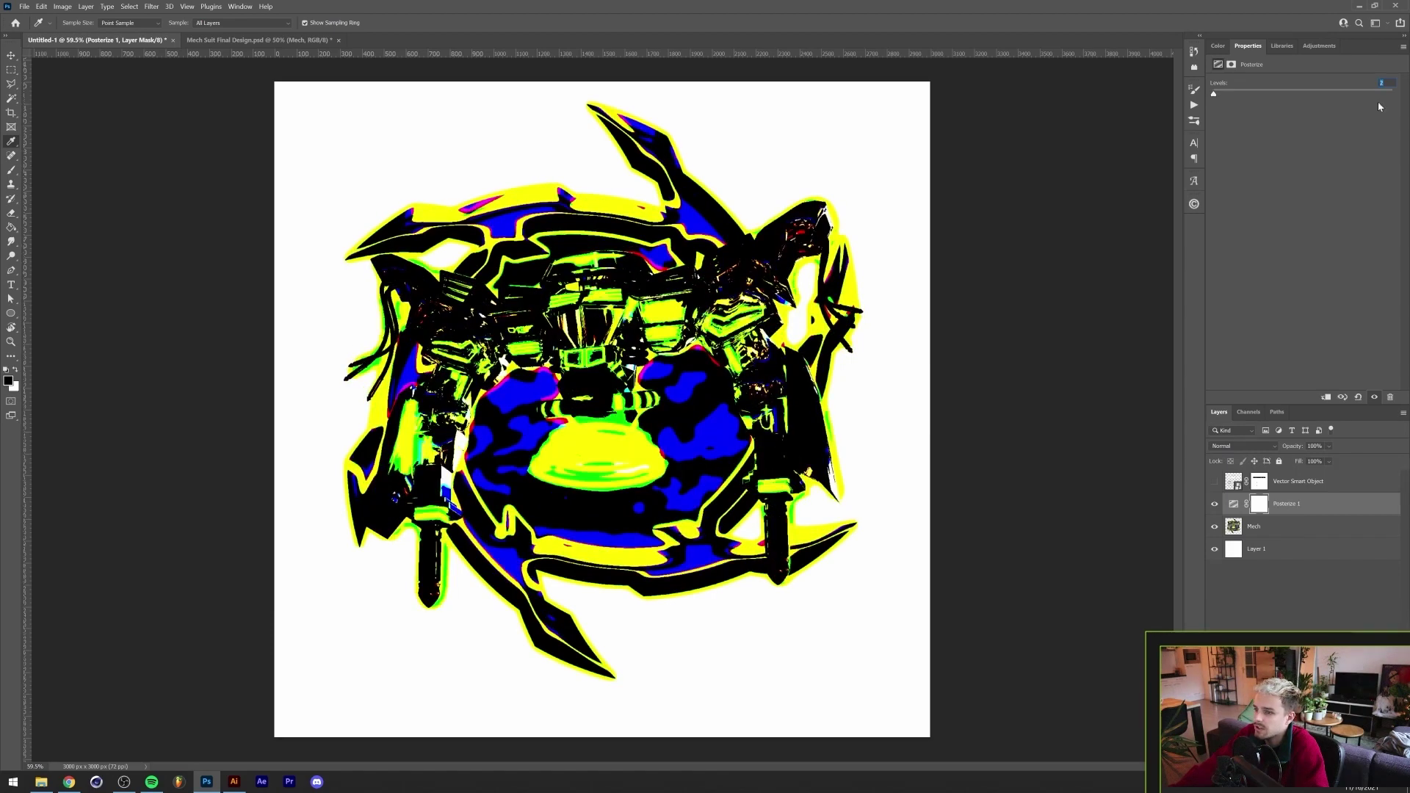
pyautogui.click(1313, 511)
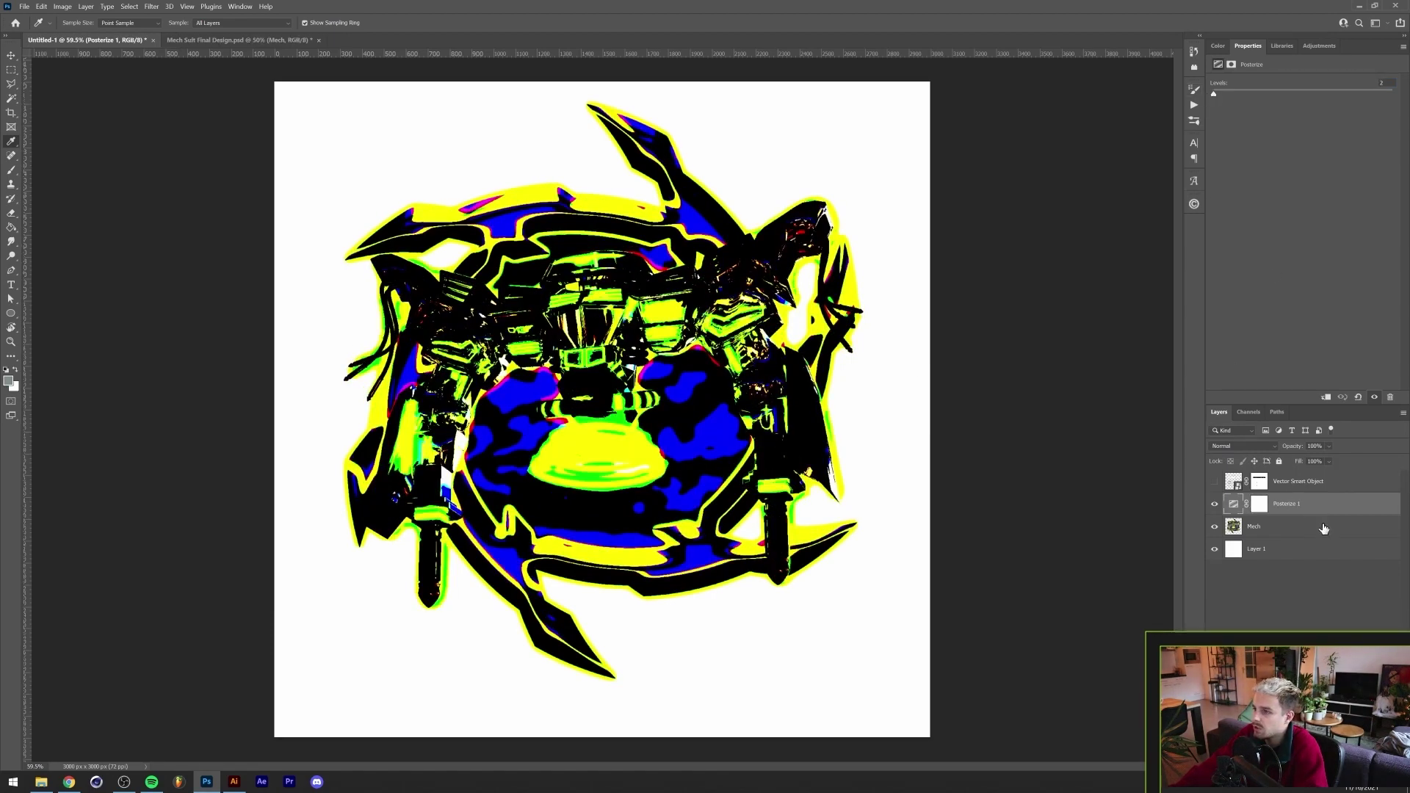
pyautogui.press('Delete')
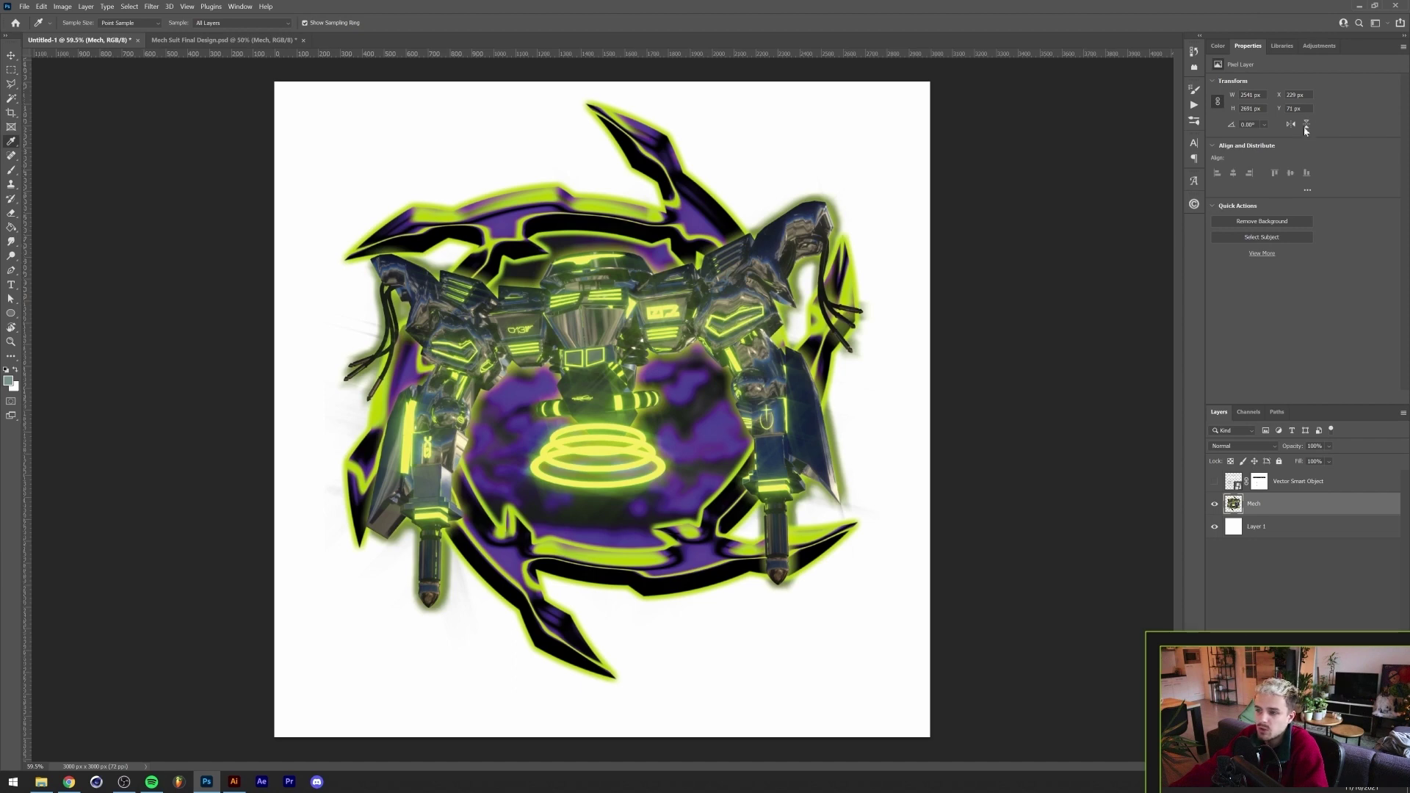
# Add a Threshold adjustment layer above the Mech layer and set its threshold level to about 50
pyautogui.click(1320, 47)
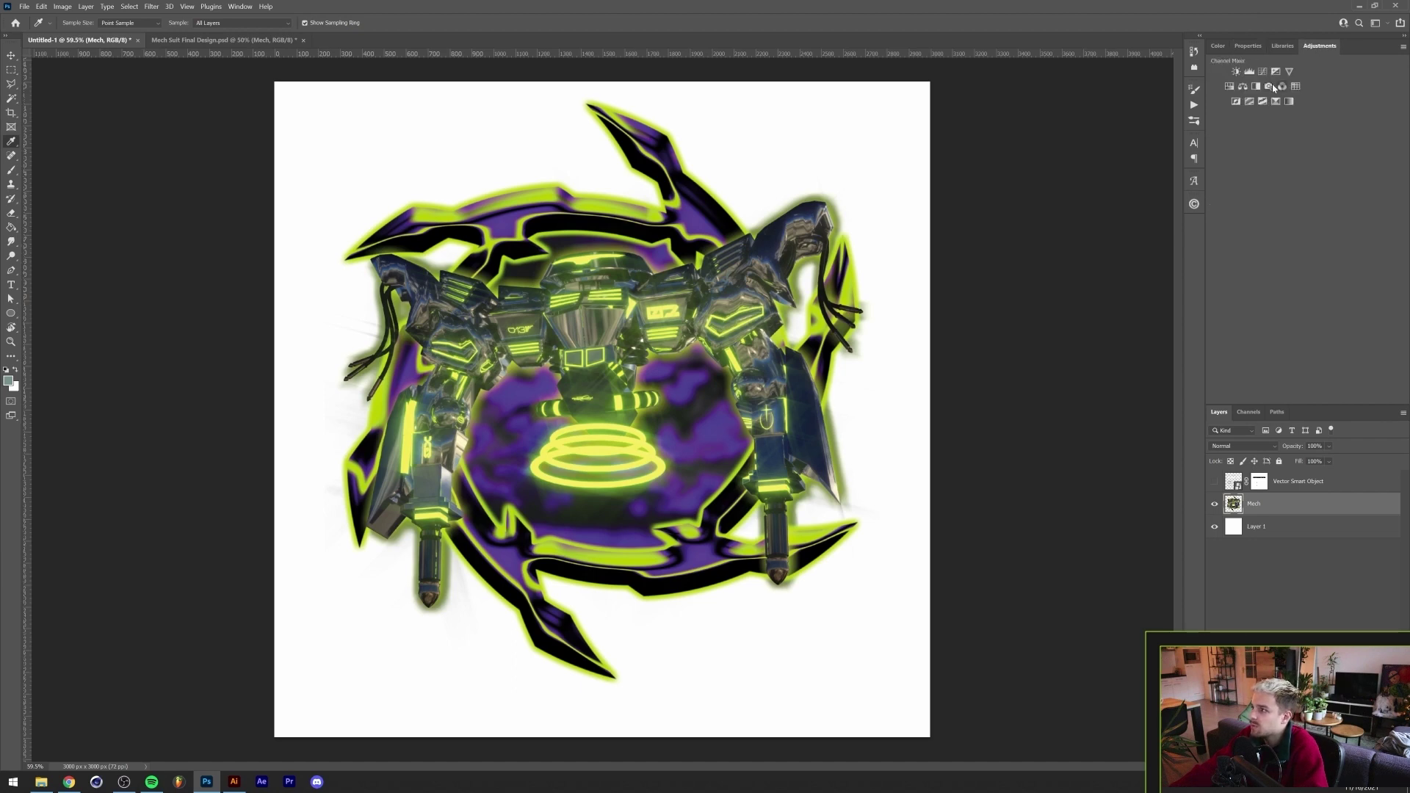
pyautogui.click(1264, 103)
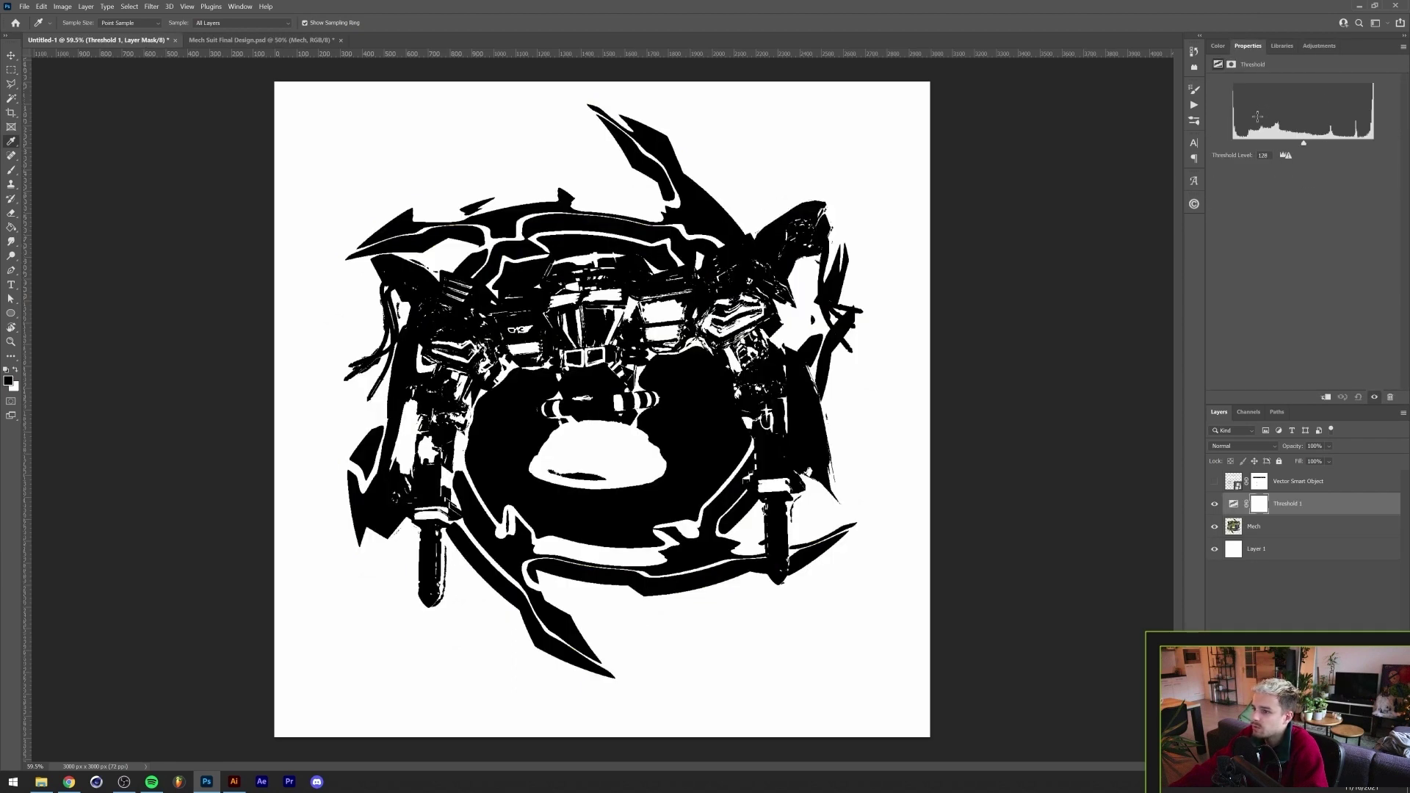
pyautogui.moveTo(1300, 147); pyautogui.dragTo(1261, 142)
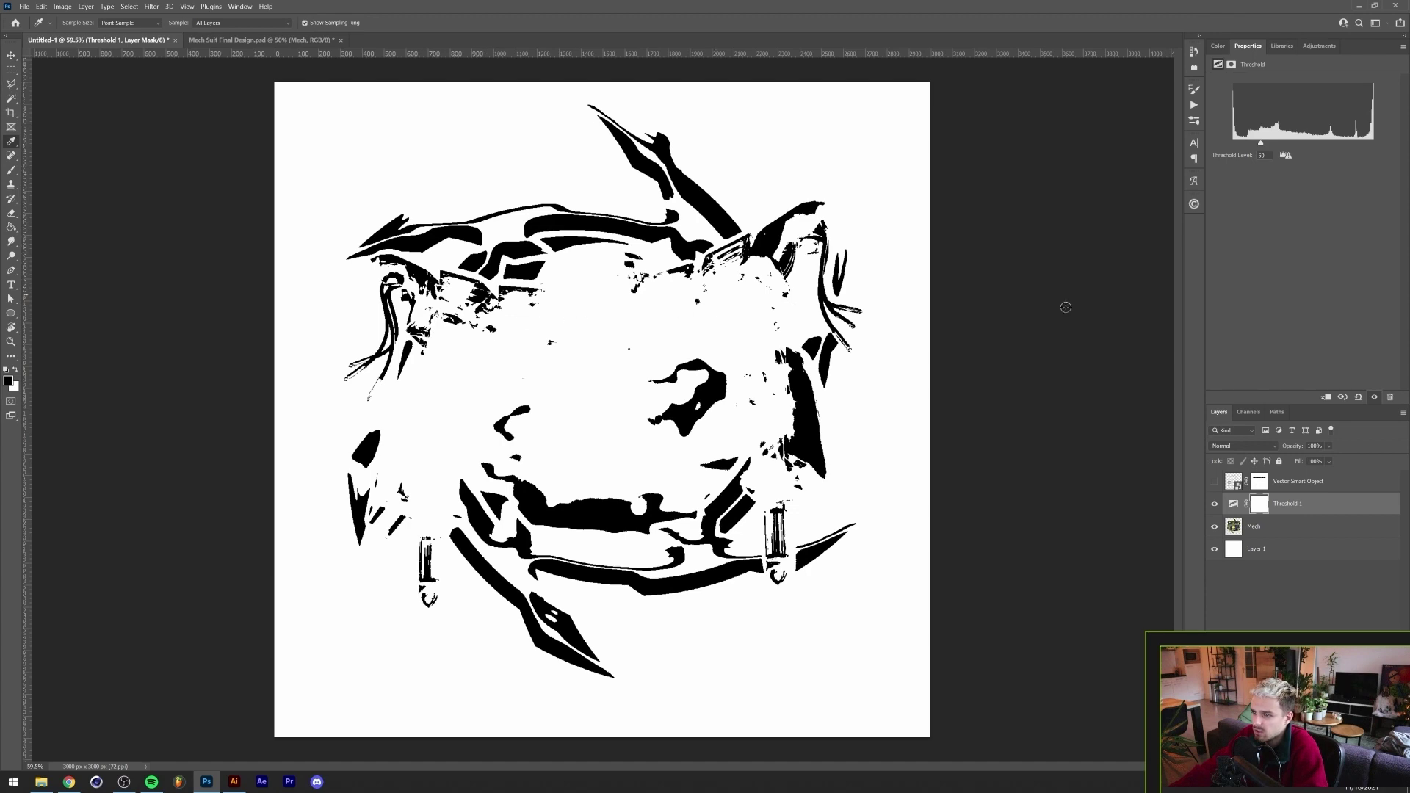
# Delete the Threshold adjustment layer and convert the Mech layer to a Smart Object
pyautogui.press('Delete')
pyautogui.rightClick(1289, 507)
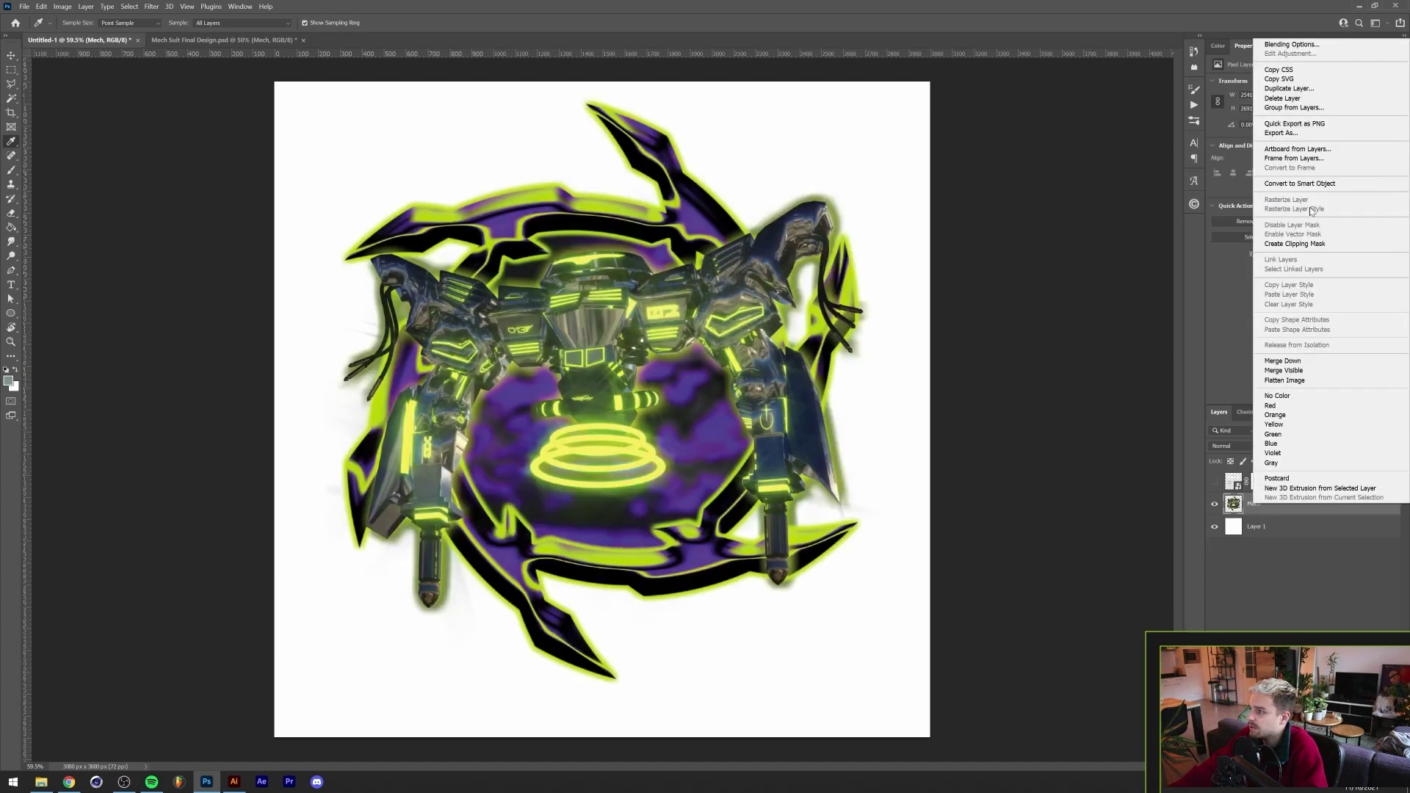
pyautogui.click(1332, 185)
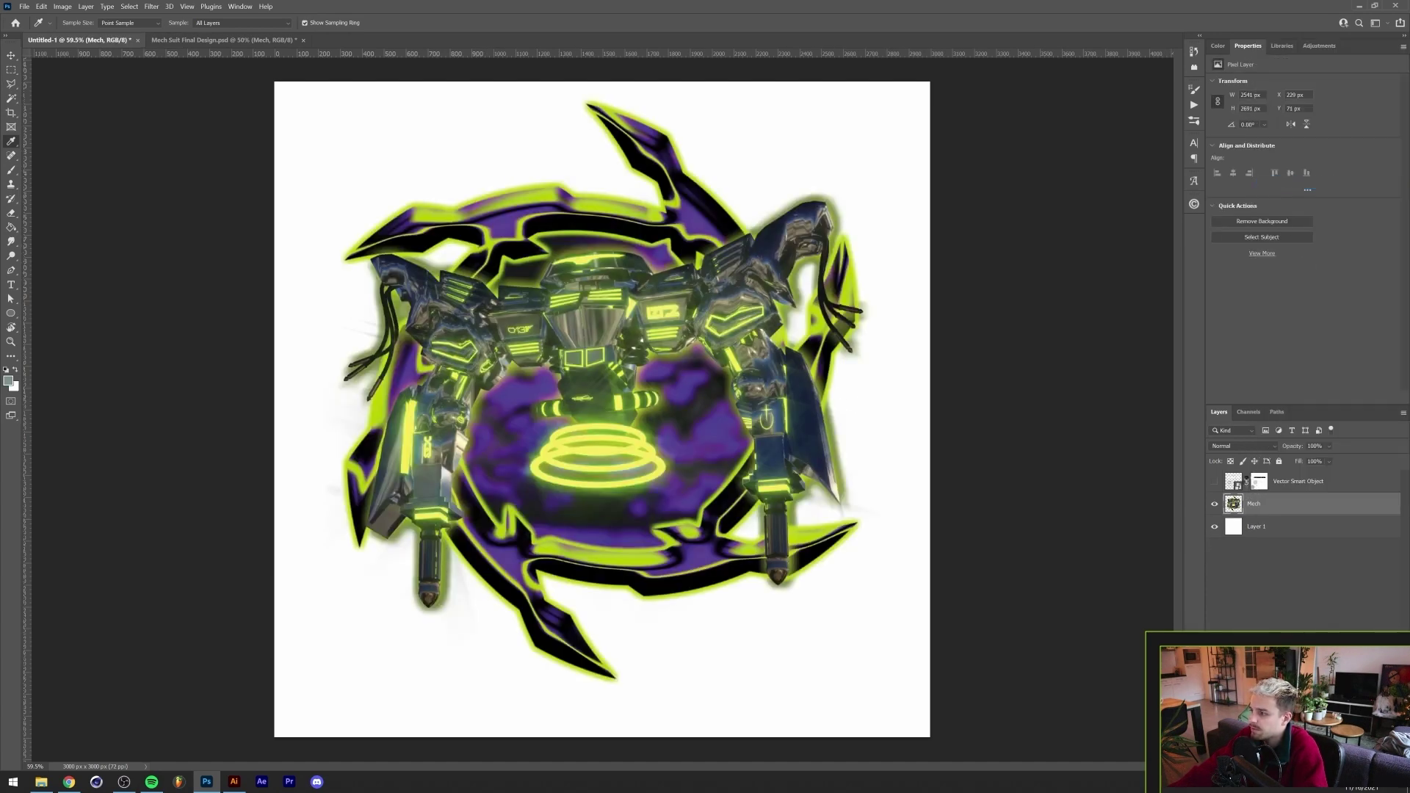
# Apply a Threshold adjustment at level 41 to the Mech Smart Object as a smart filter
pyautogui.click(64, 7)
pyautogui.moveTo(104, 30)
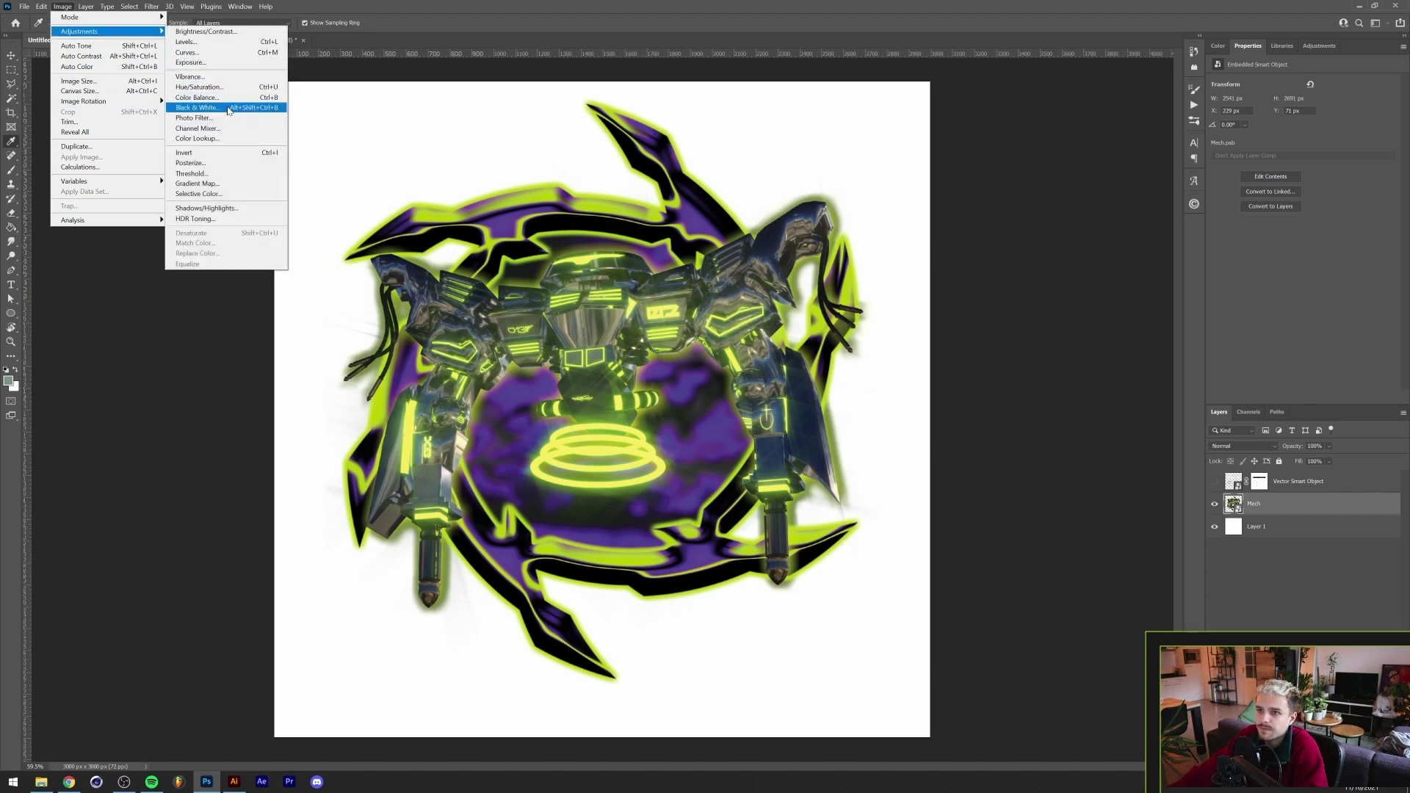
pyautogui.click(216, 174)
pyautogui.moveTo(665, 303); pyautogui.dragTo(628, 303)
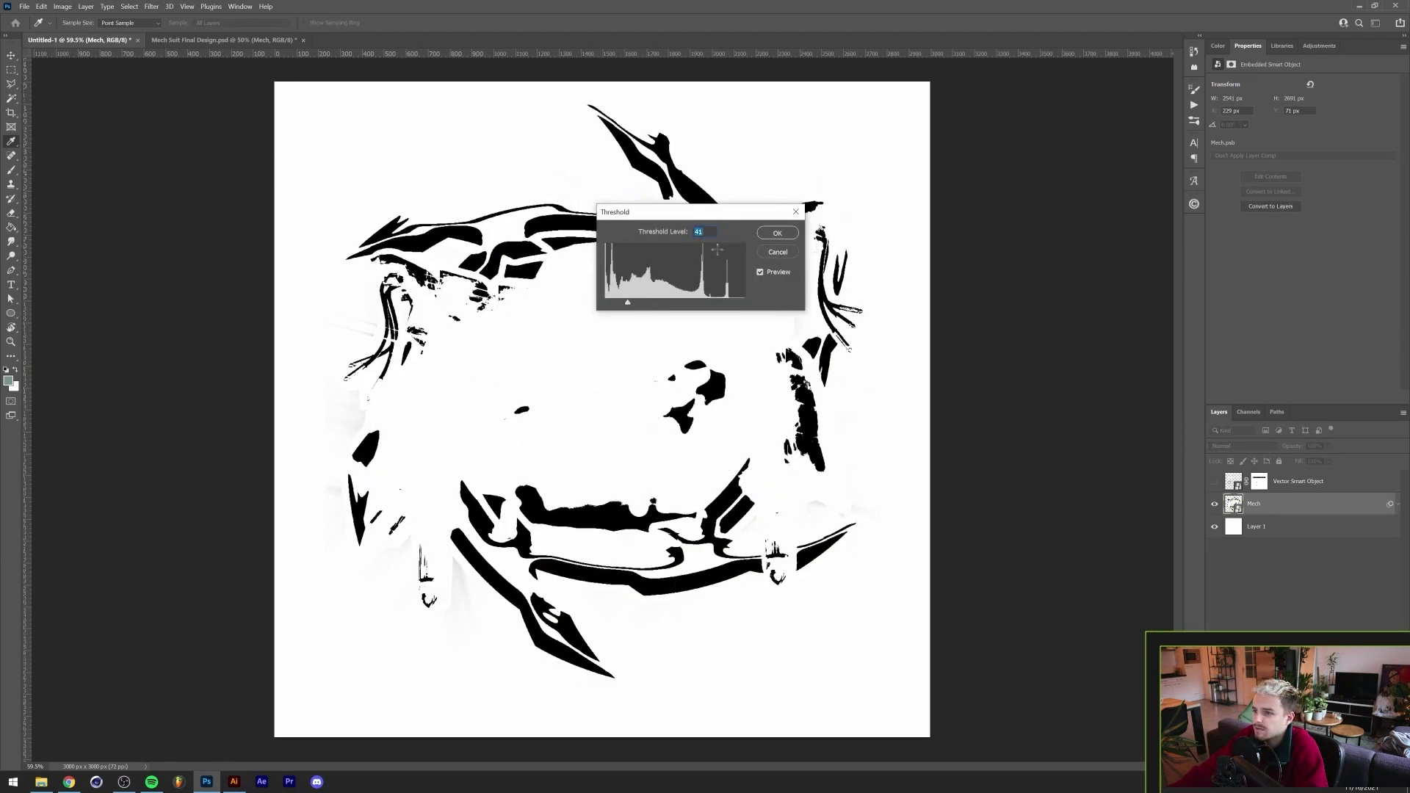
pyautogui.click(765, 239)
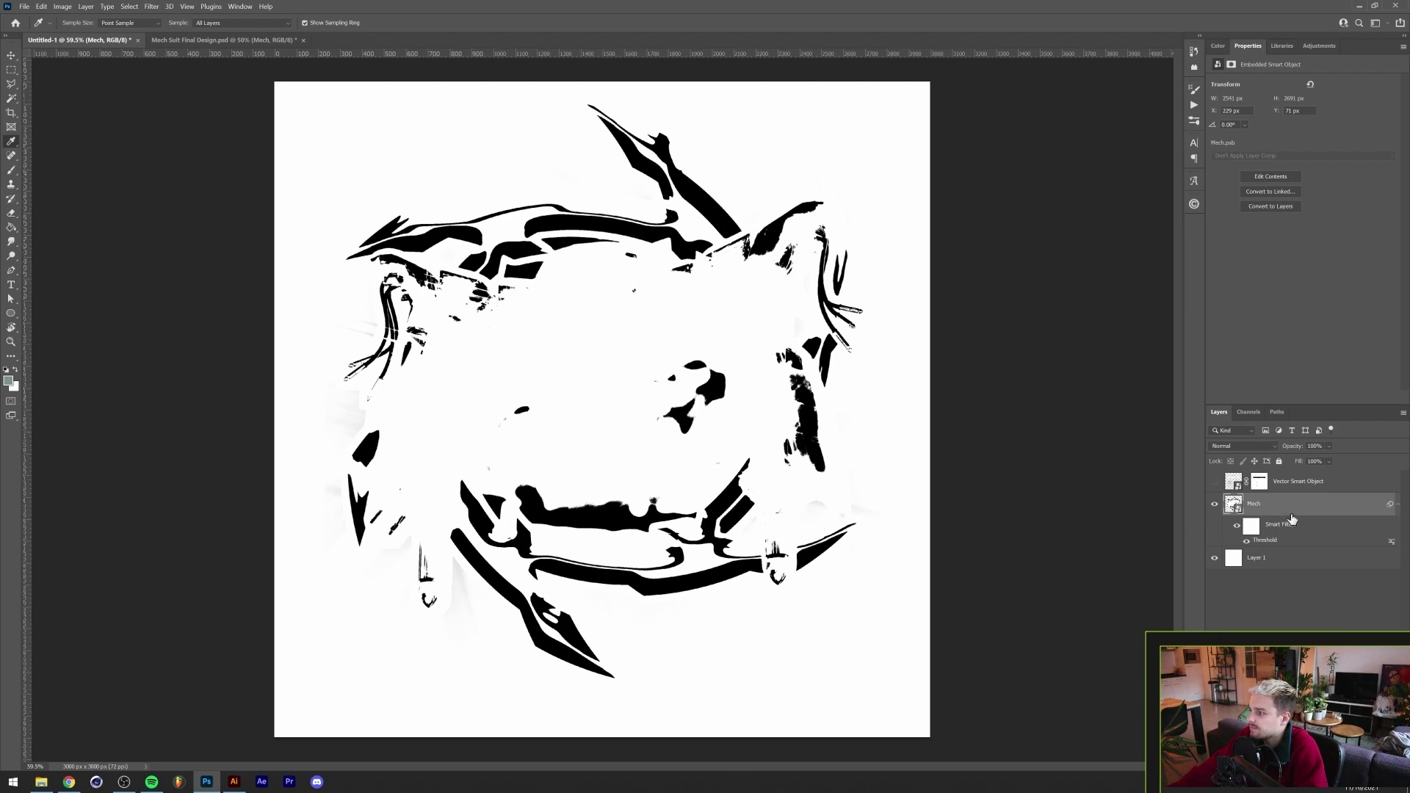
# Add a white-filled layer beneath the artwork inside the Mech Smart Object, then save and close its contents
pyautogui.doubleClick(1233, 504)
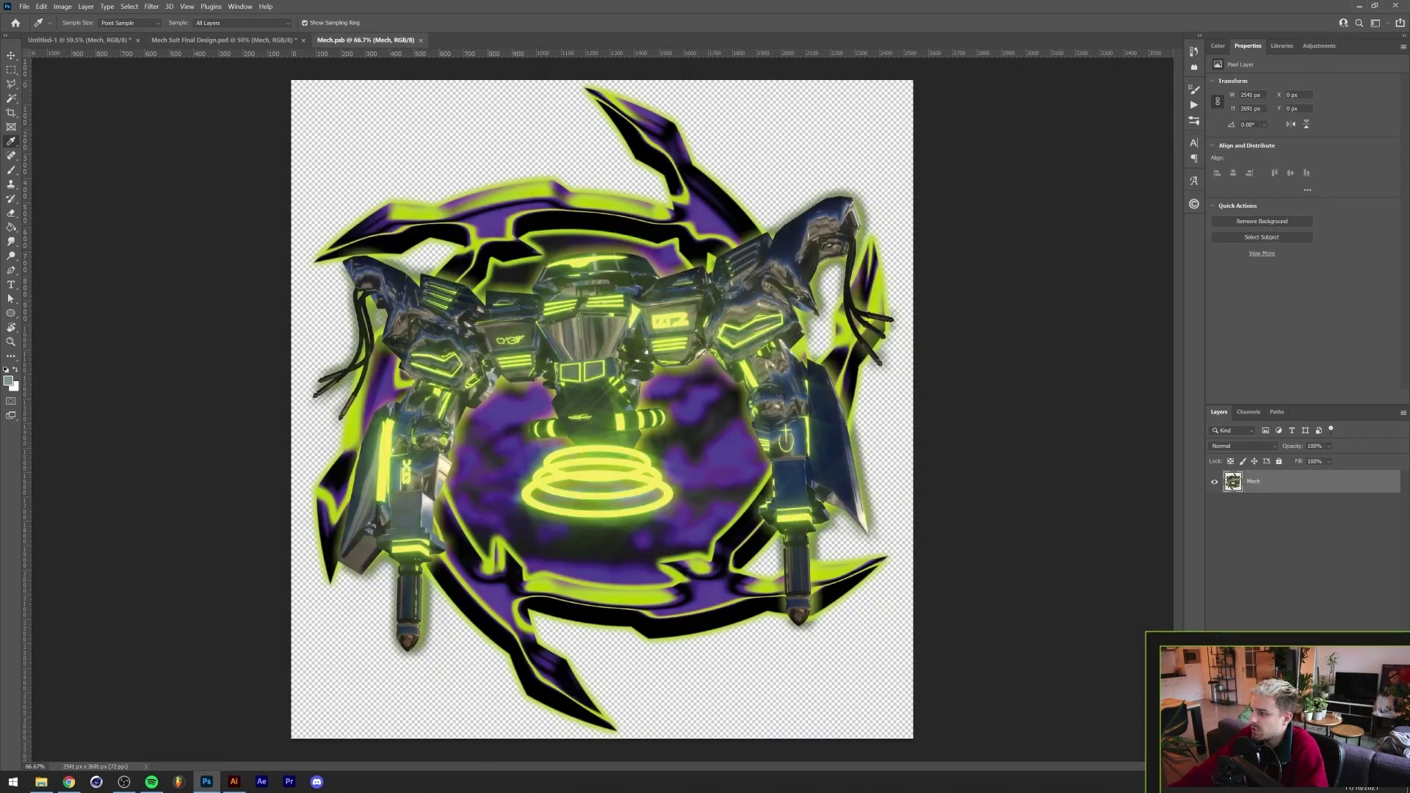
pyautogui.hotkey('ctrl', 'shift', 'alt', 'n')
pyautogui.hotkey('ctrl', '[')
pyautogui.hotkey('ctrl', 'BackSpace')
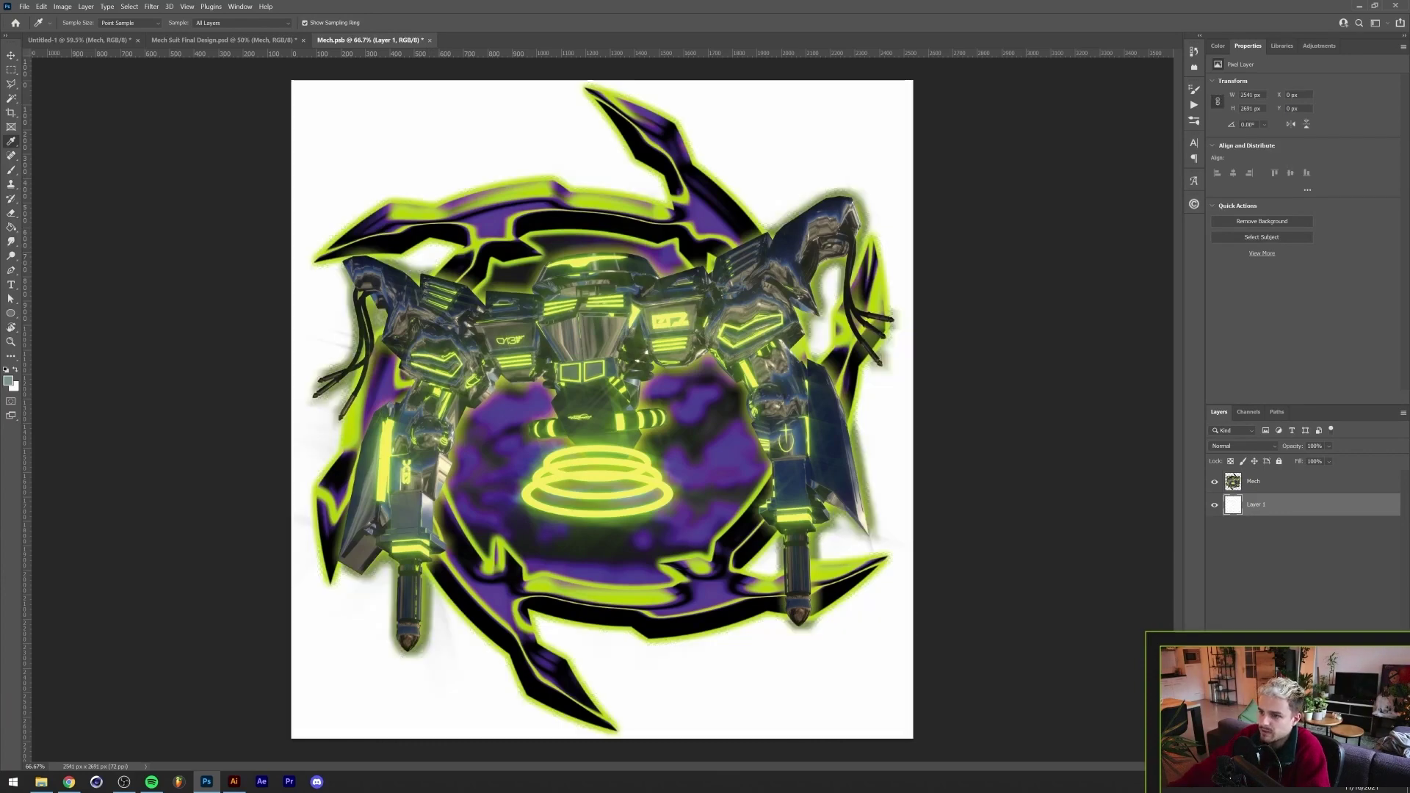
pyautogui.scroll(3, 264, 344)
pyautogui.scroll(-8, 416, 334)
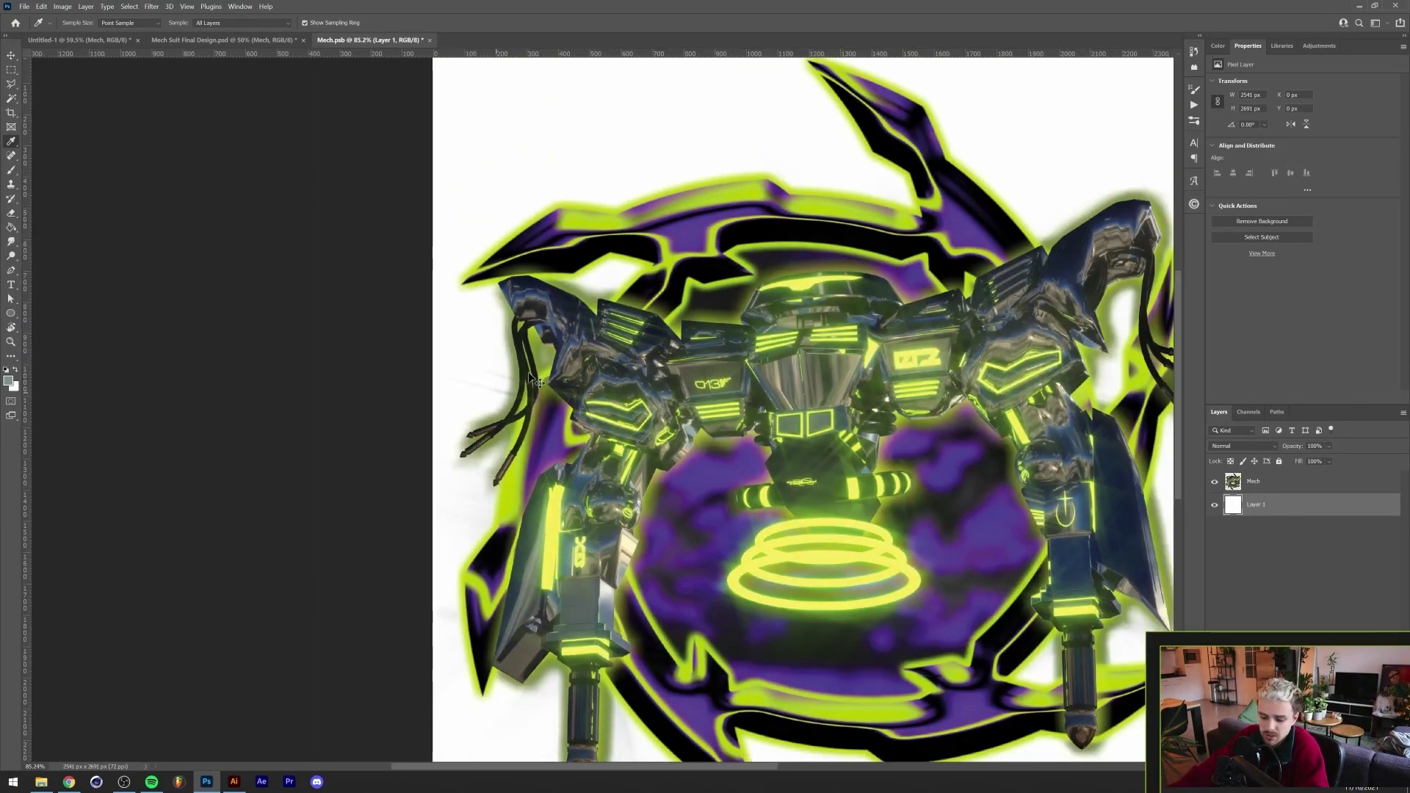
pyautogui.hotkey('ctrl', 's')
pyautogui.click(430, 40)
# Knock out the Mech layer's white areas by lowering the This Layer white limit in Blend If, and hide Layer 1
pyautogui.scroll(-1, 602, 231)
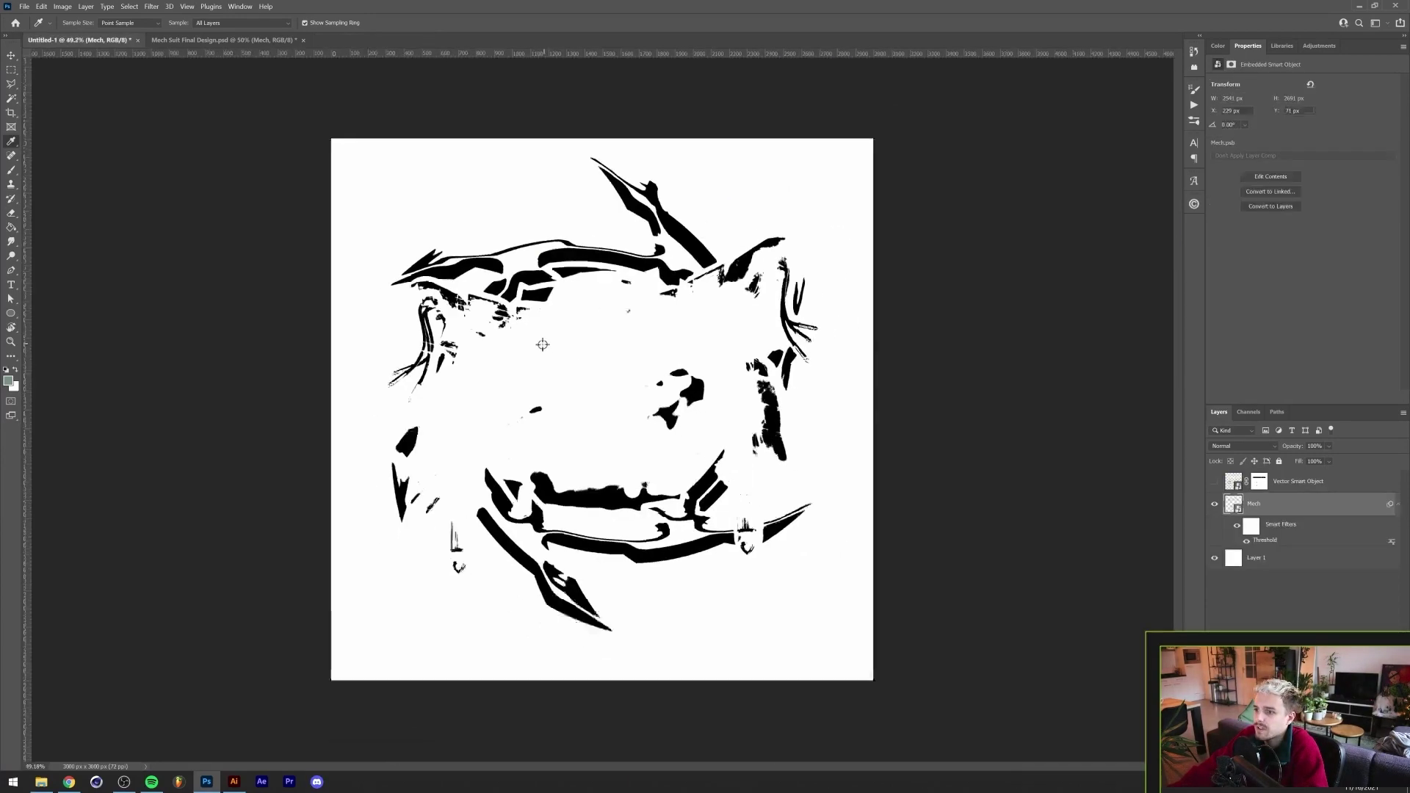
pyautogui.scroll(4, 433, 456)
pyautogui.scroll(-3, 427, 495)
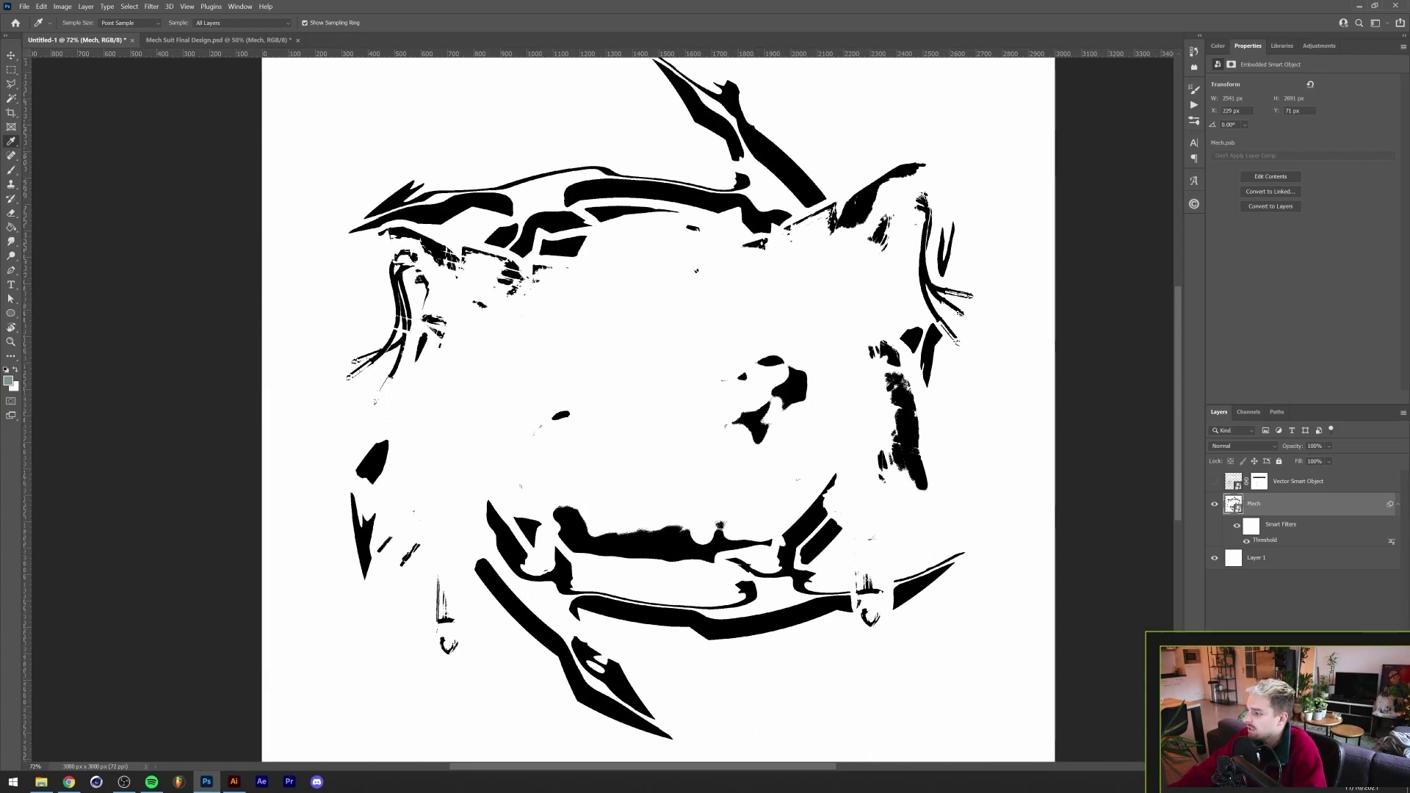
pyautogui.doubleClick(1353, 514)
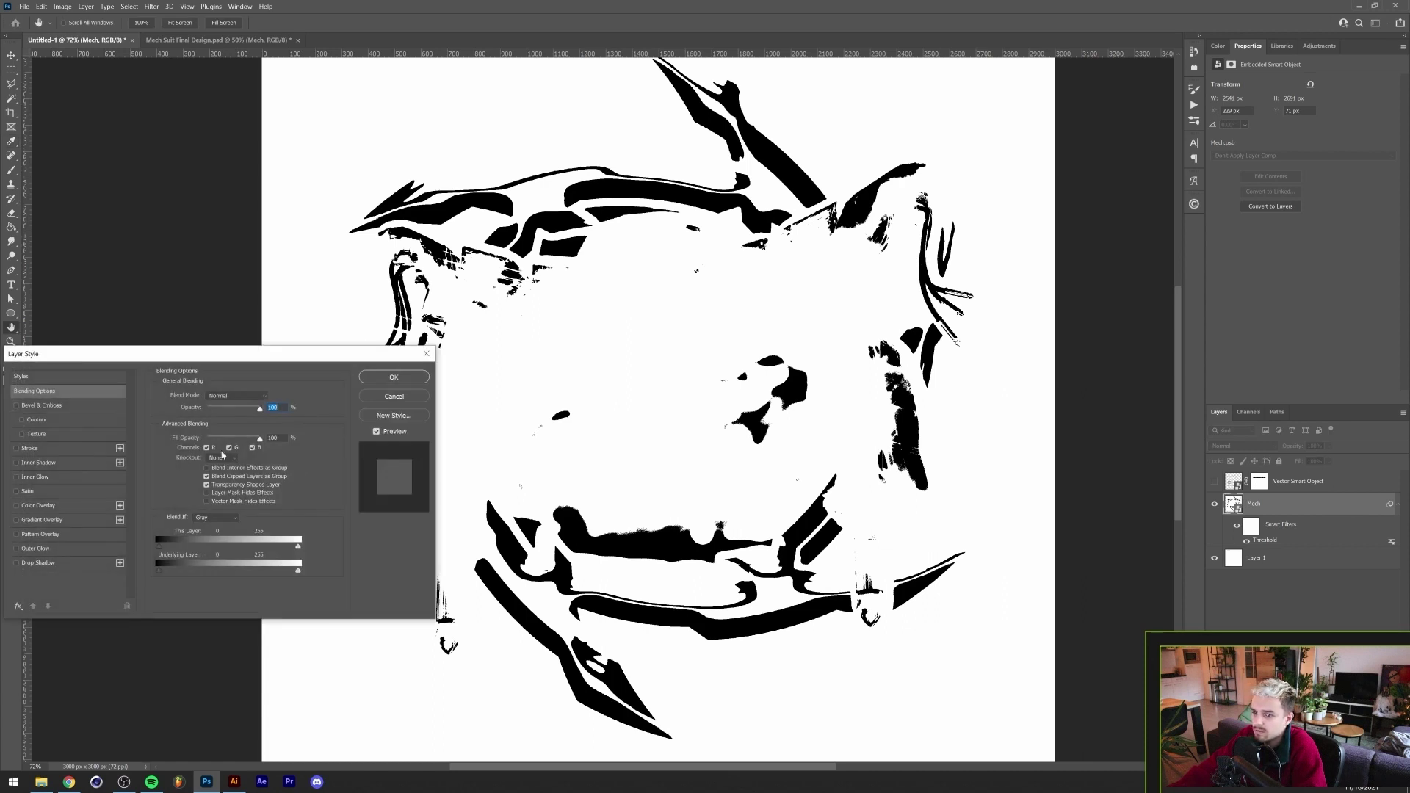
pyautogui.moveTo(209, 354); pyautogui.dragTo(502, 321)
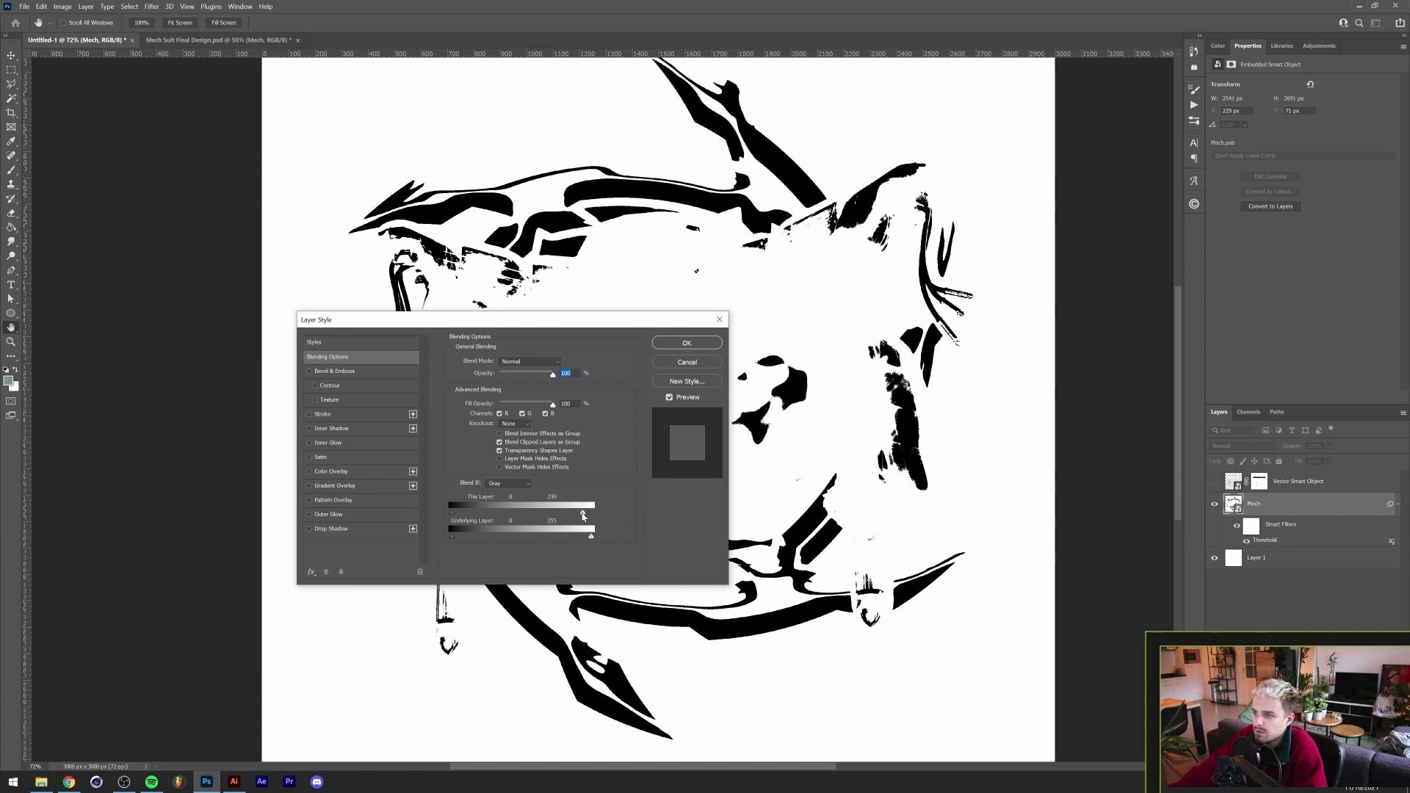
pyautogui.click(691, 345)
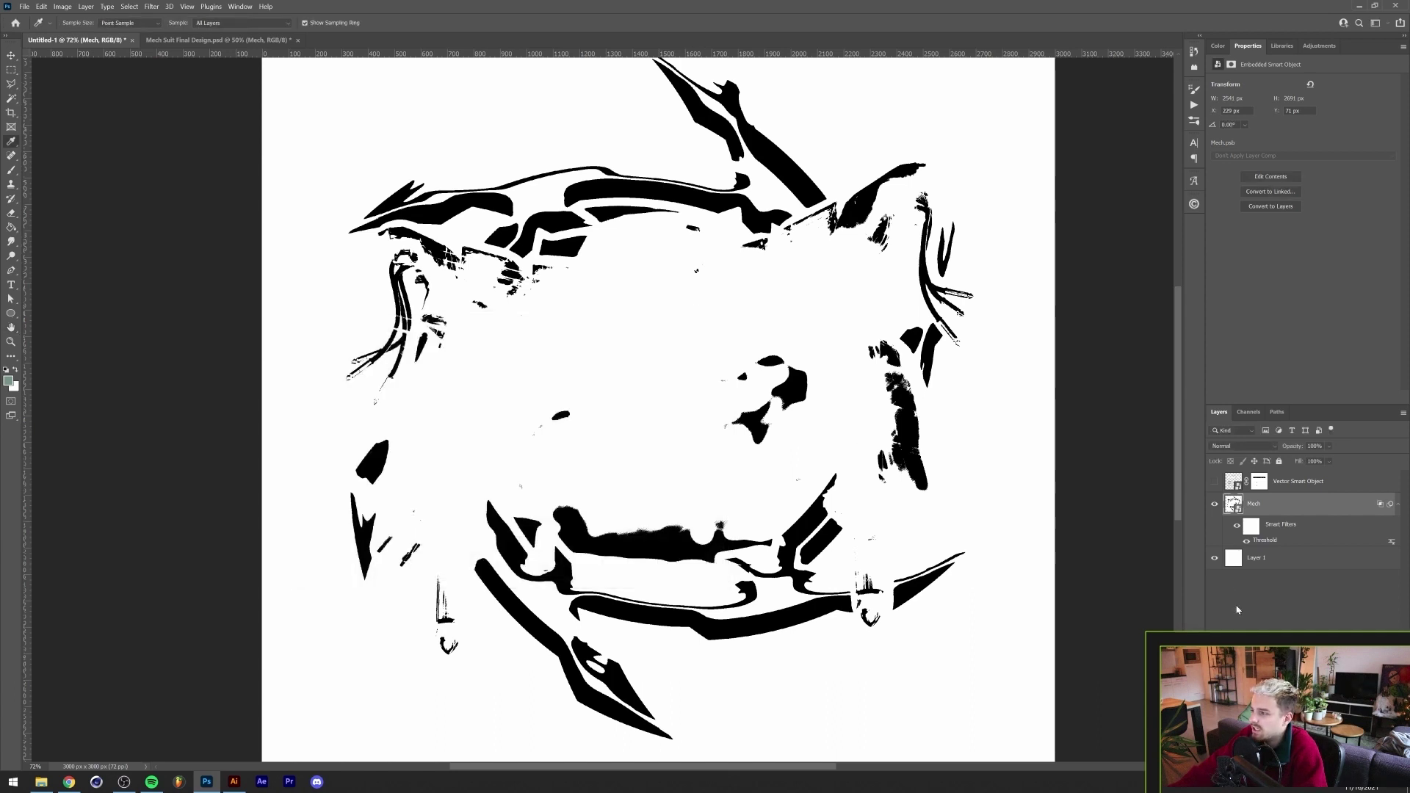
pyautogui.click(1214, 560)
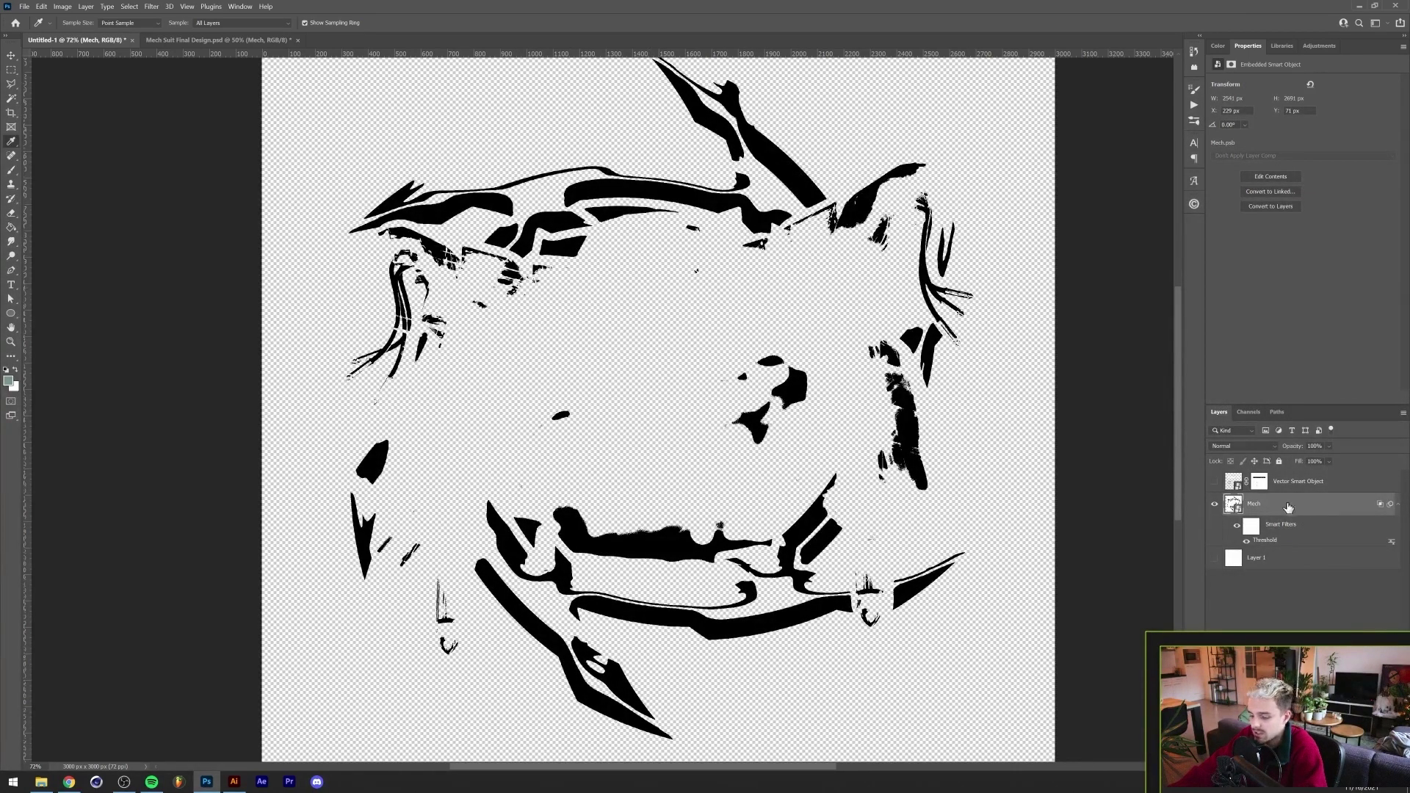
# Duplicate the Mech layer and set the copy's Threshold filter to level 118
pyautogui.hotkey('ctrl', 'j')
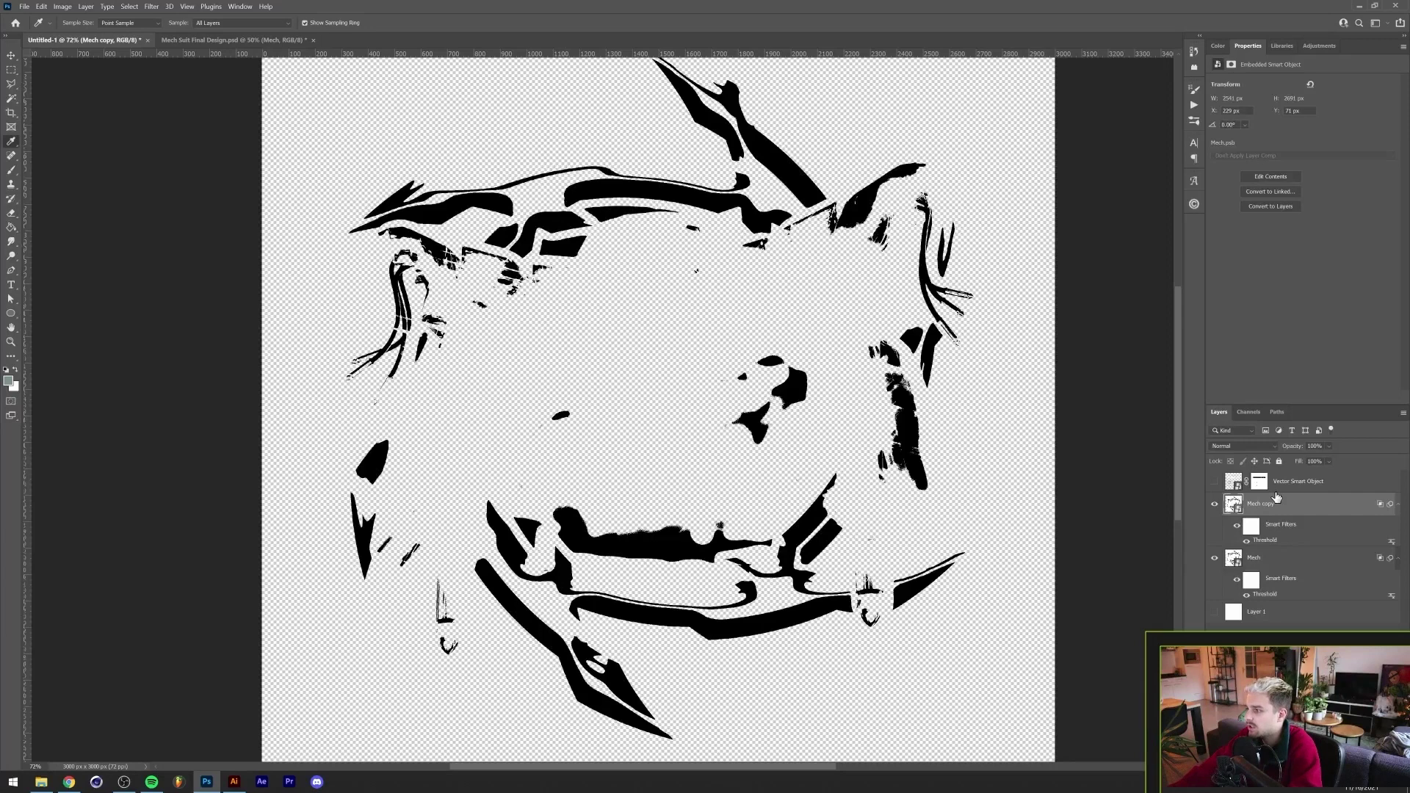
pyautogui.doubleClick(1266, 541)
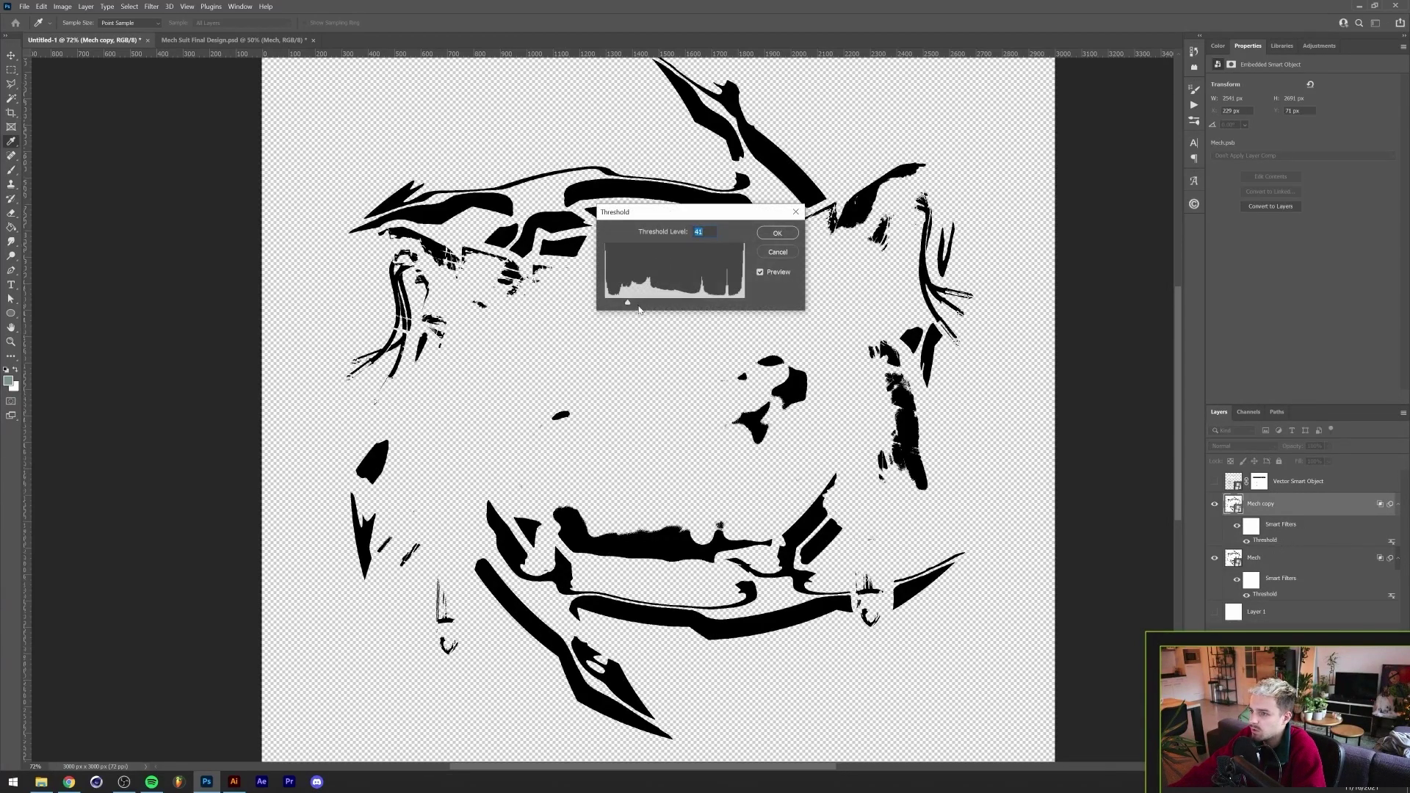
pyautogui.moveTo(628, 303); pyautogui.dragTo(670, 303)
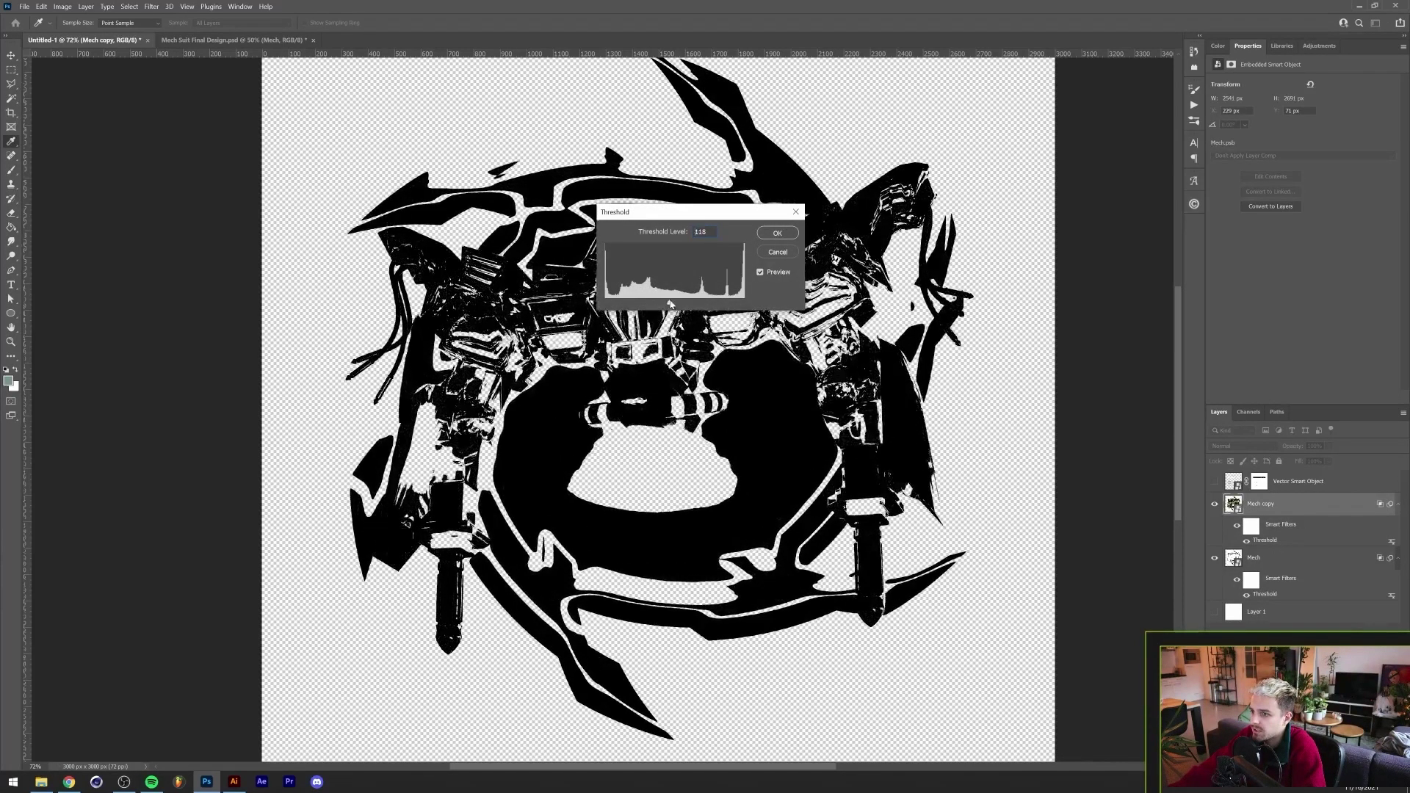
pyautogui.click(778, 233)
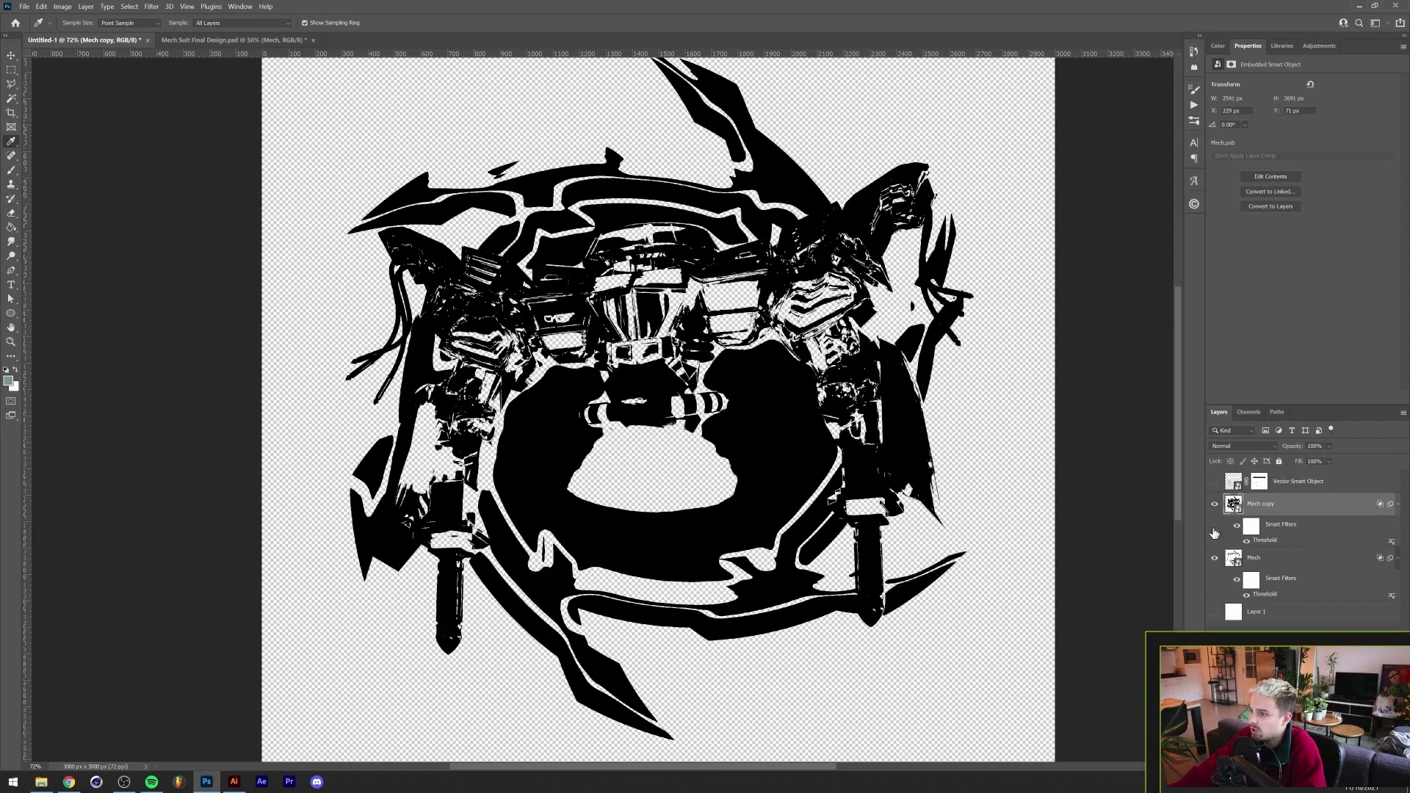
# Place the Mech copy layer below Mech and convert each of the two layers to a Smart Object
pyautogui.rightClick(1291, 558)
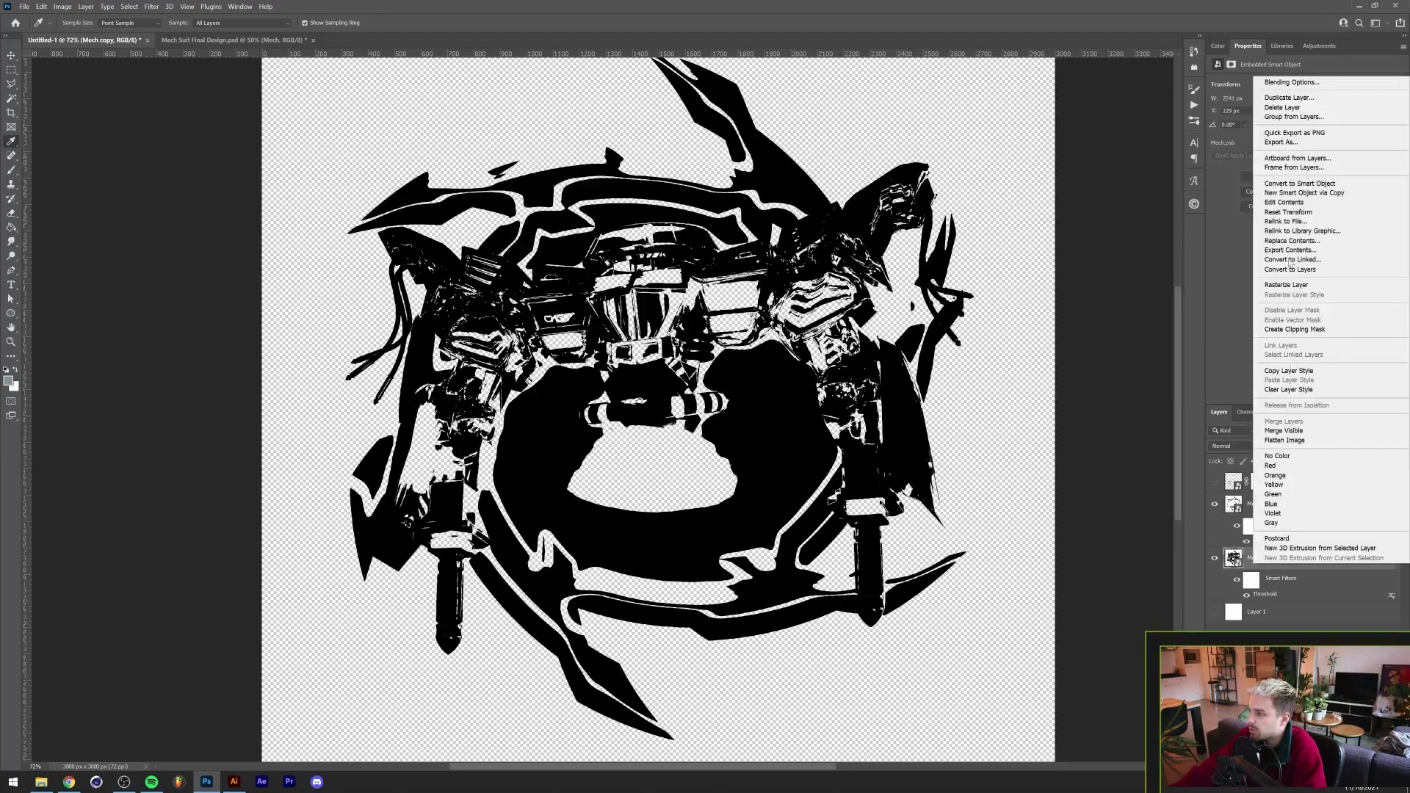
pyautogui.click(1297, 184)
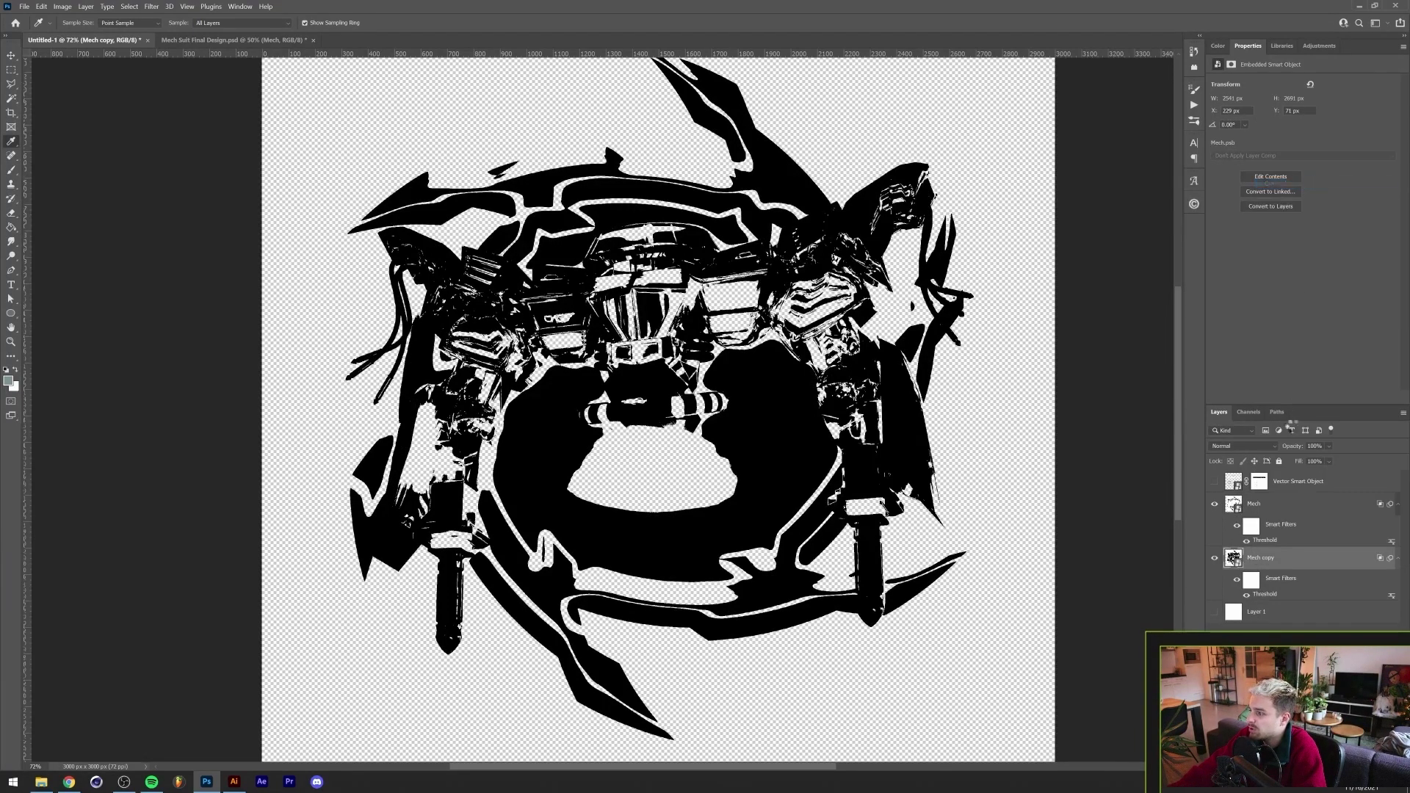
pyautogui.rightClick(1279, 507)
pyautogui.click(1330, 125)
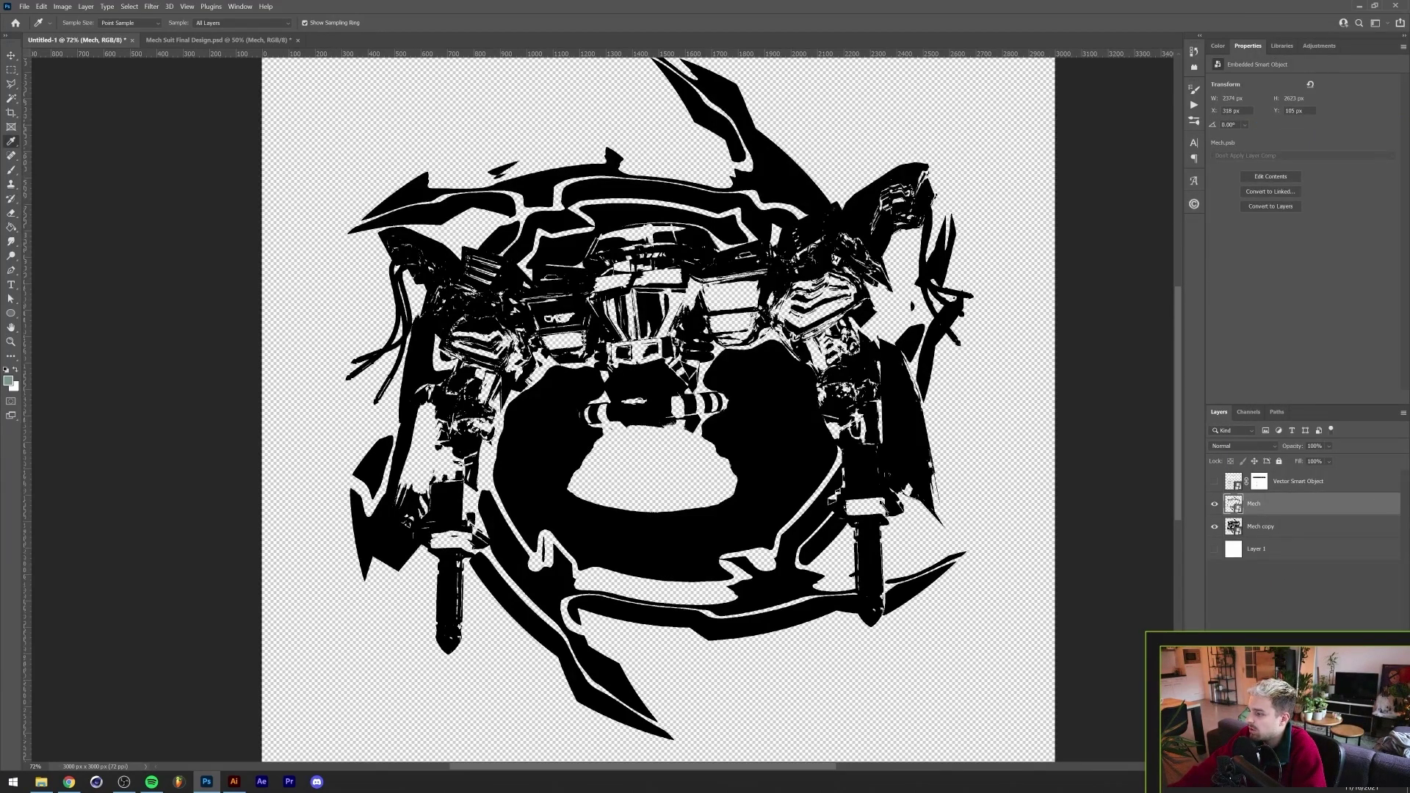
# Add a lime green Color Overlay to the Mech layer and a purple one with hue 272° to the Mech copy layer
pyautogui.click(1315, 704)
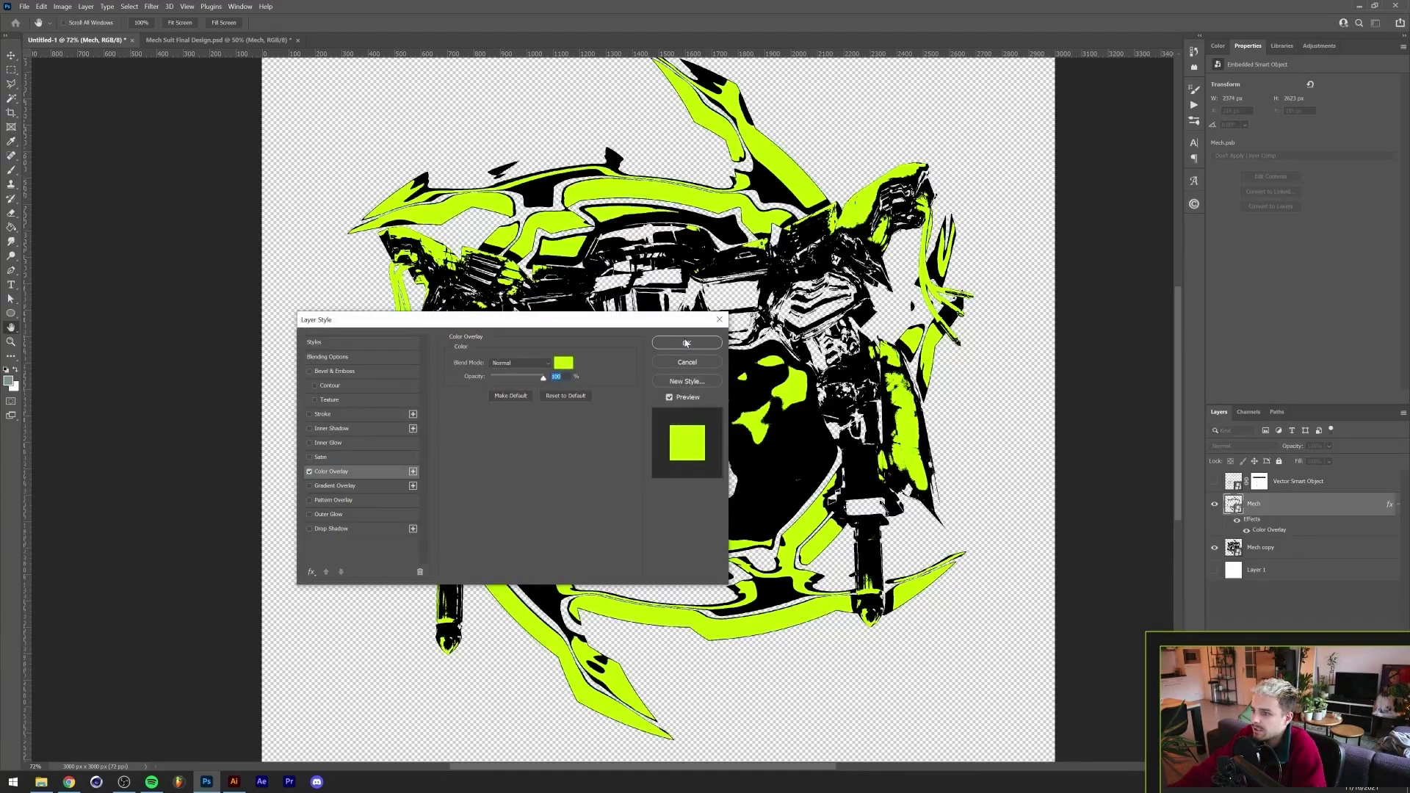
pyautogui.click(687, 343)
pyautogui.click(1256, 550)
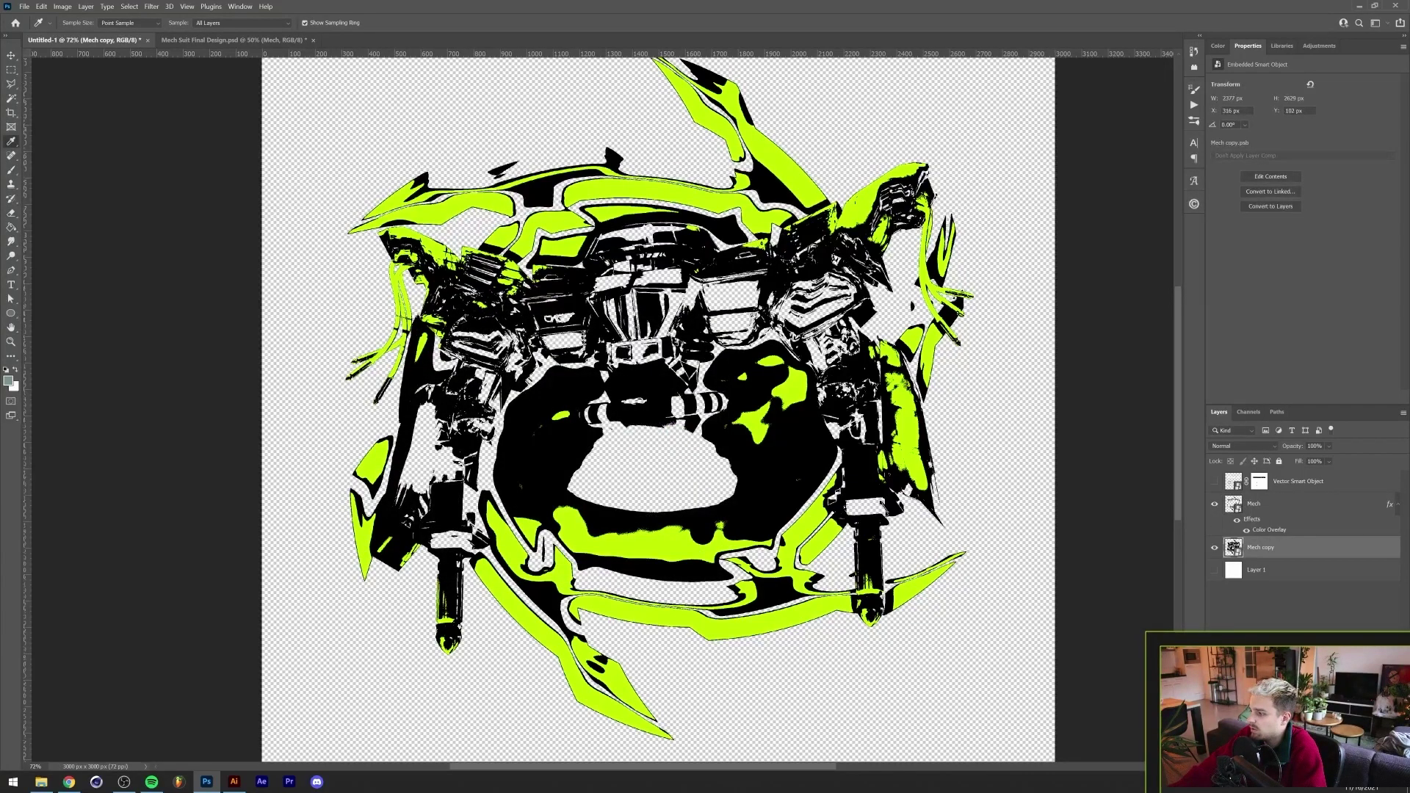
pyautogui.click(1315, 704)
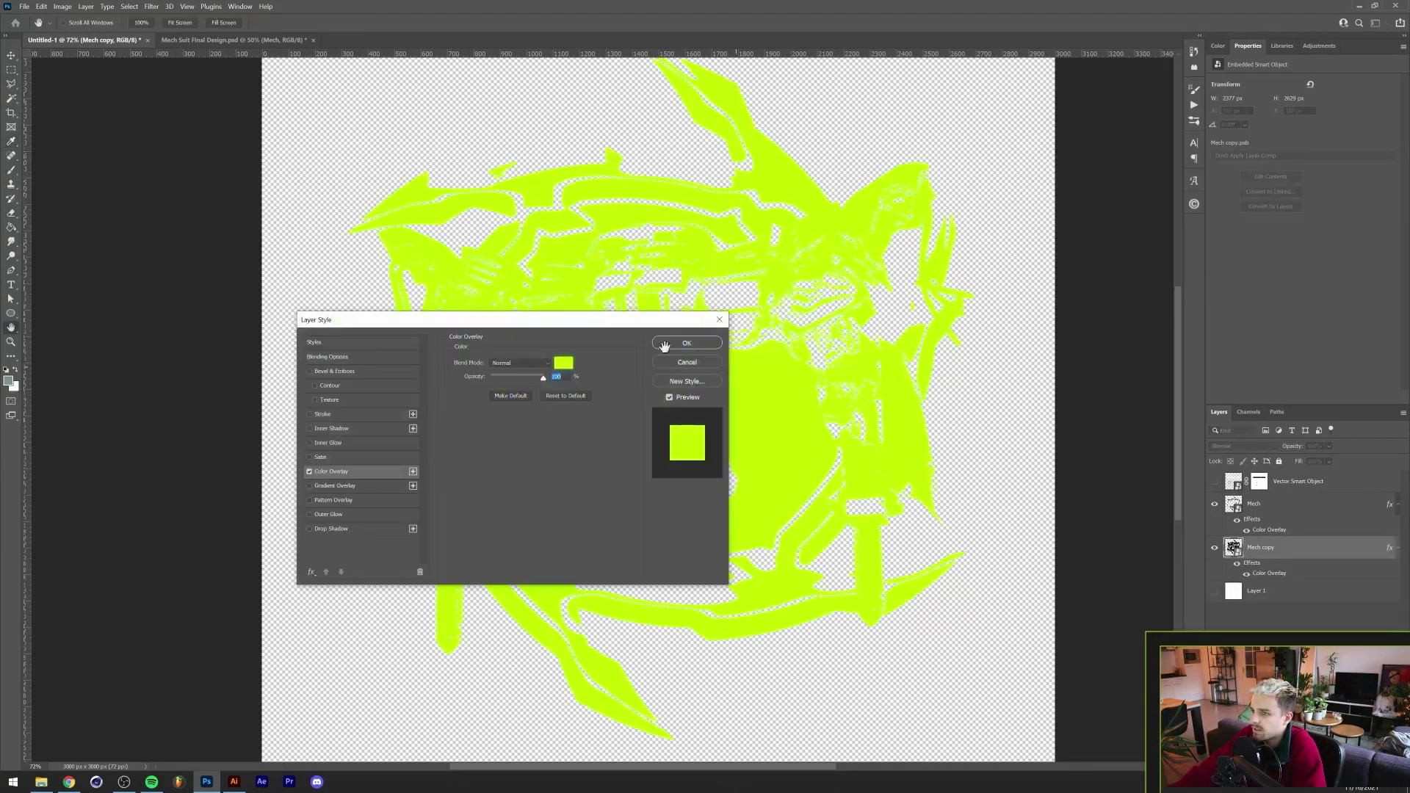
pyautogui.click(563, 363)
pyautogui.moveTo(889, 484); pyautogui.dragTo(890, 451)
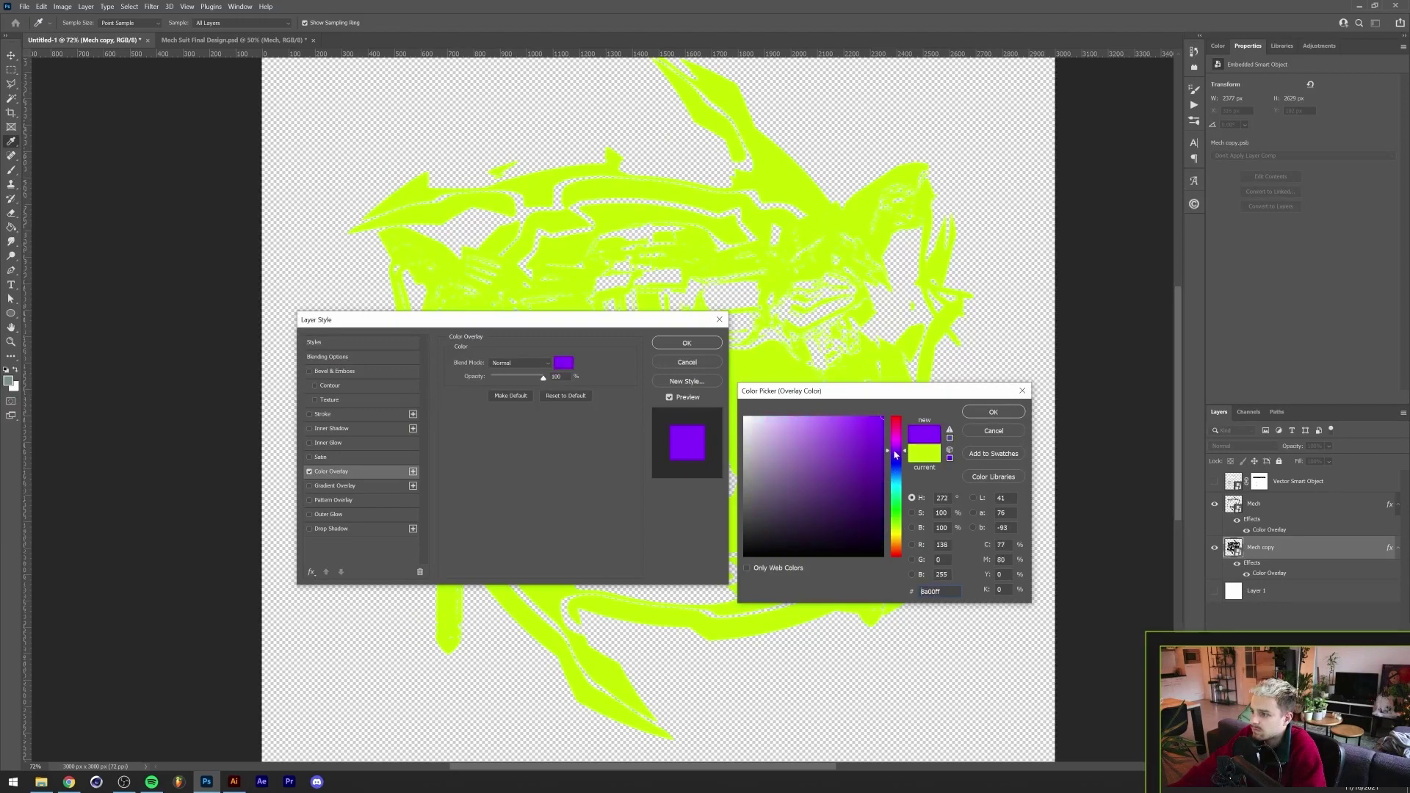
pyautogui.click(993, 413)
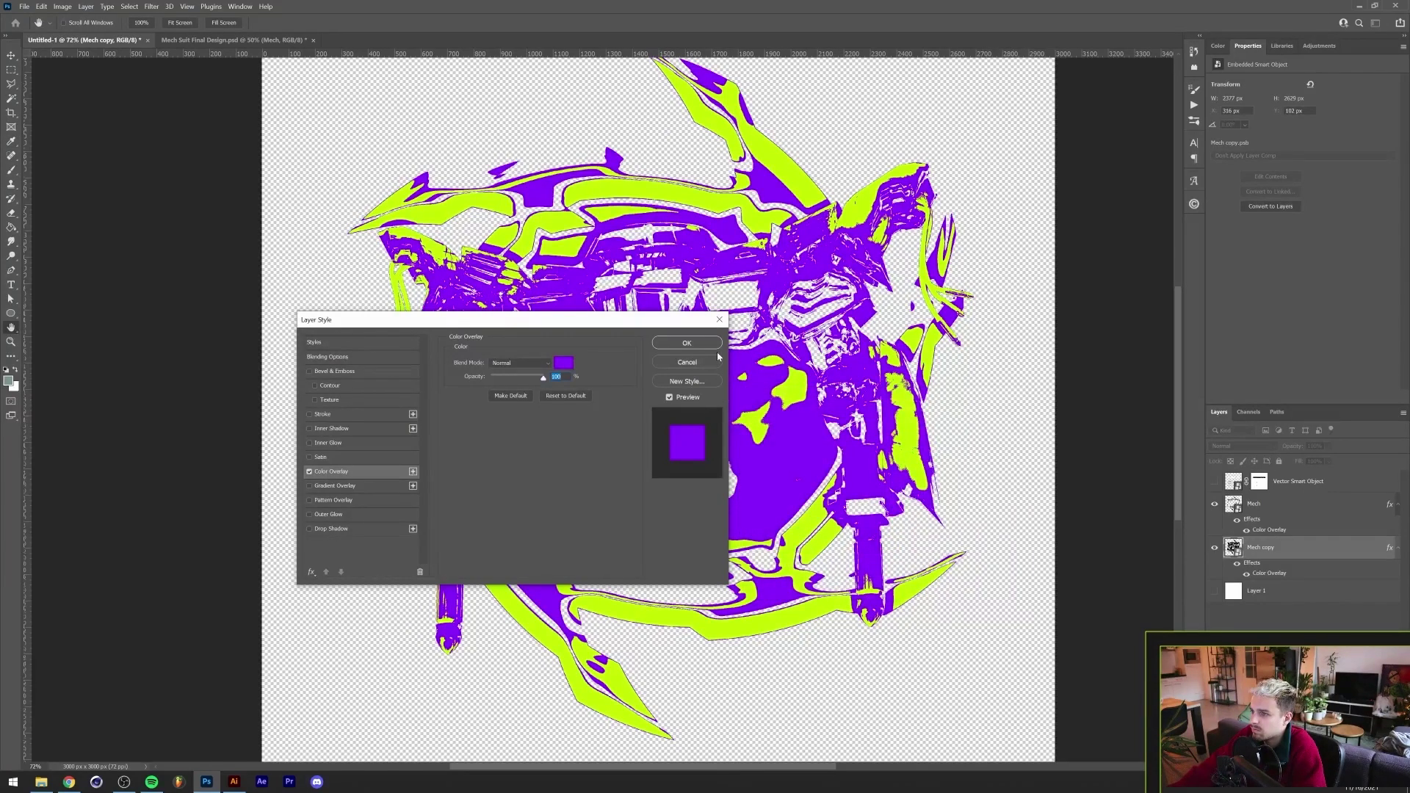
pyautogui.click(698, 343)
# Examine the pixel edges where the lime green and purple areas meet, and the overall two-colour artwork
pyautogui.scroll(-2, 879, 443)
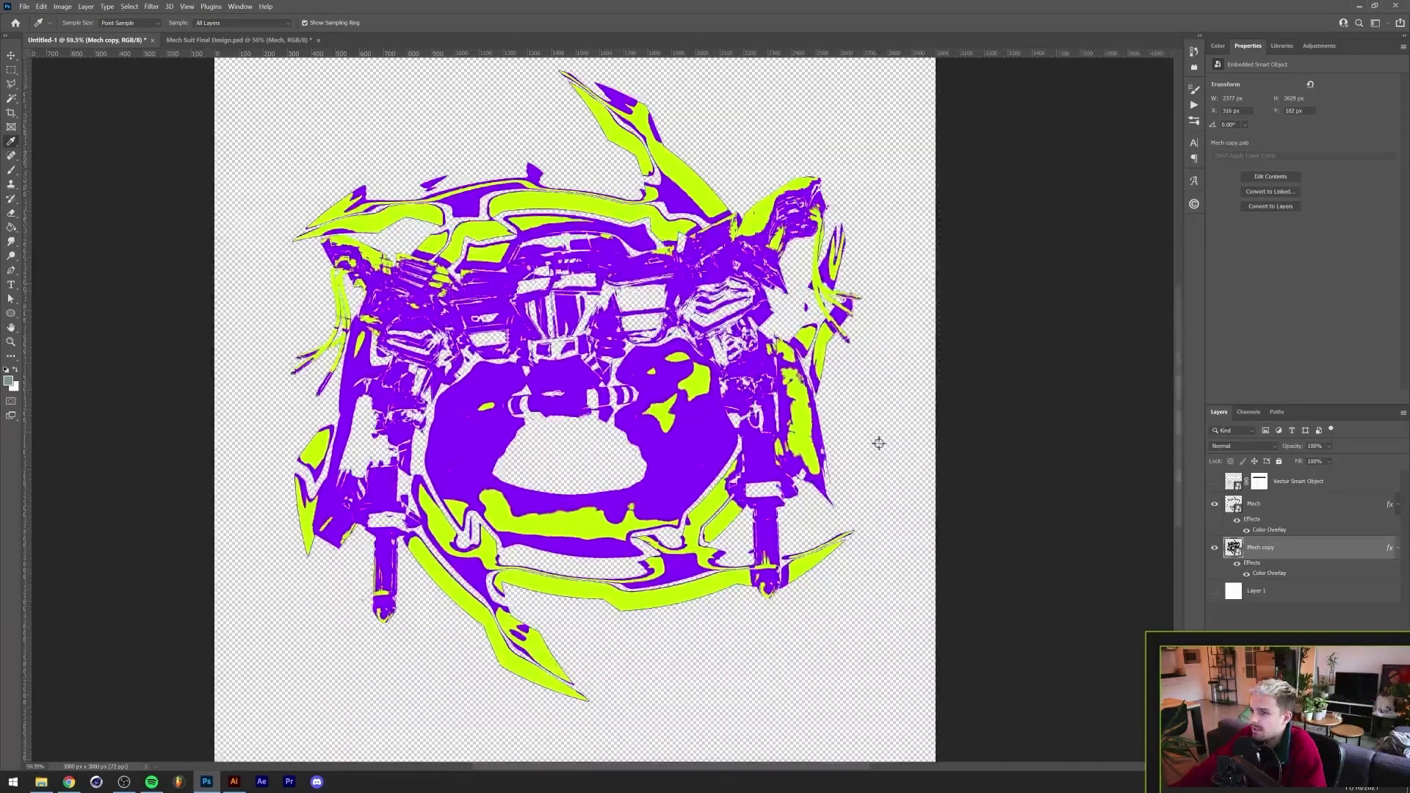
pyautogui.scroll(1, 834, 456)
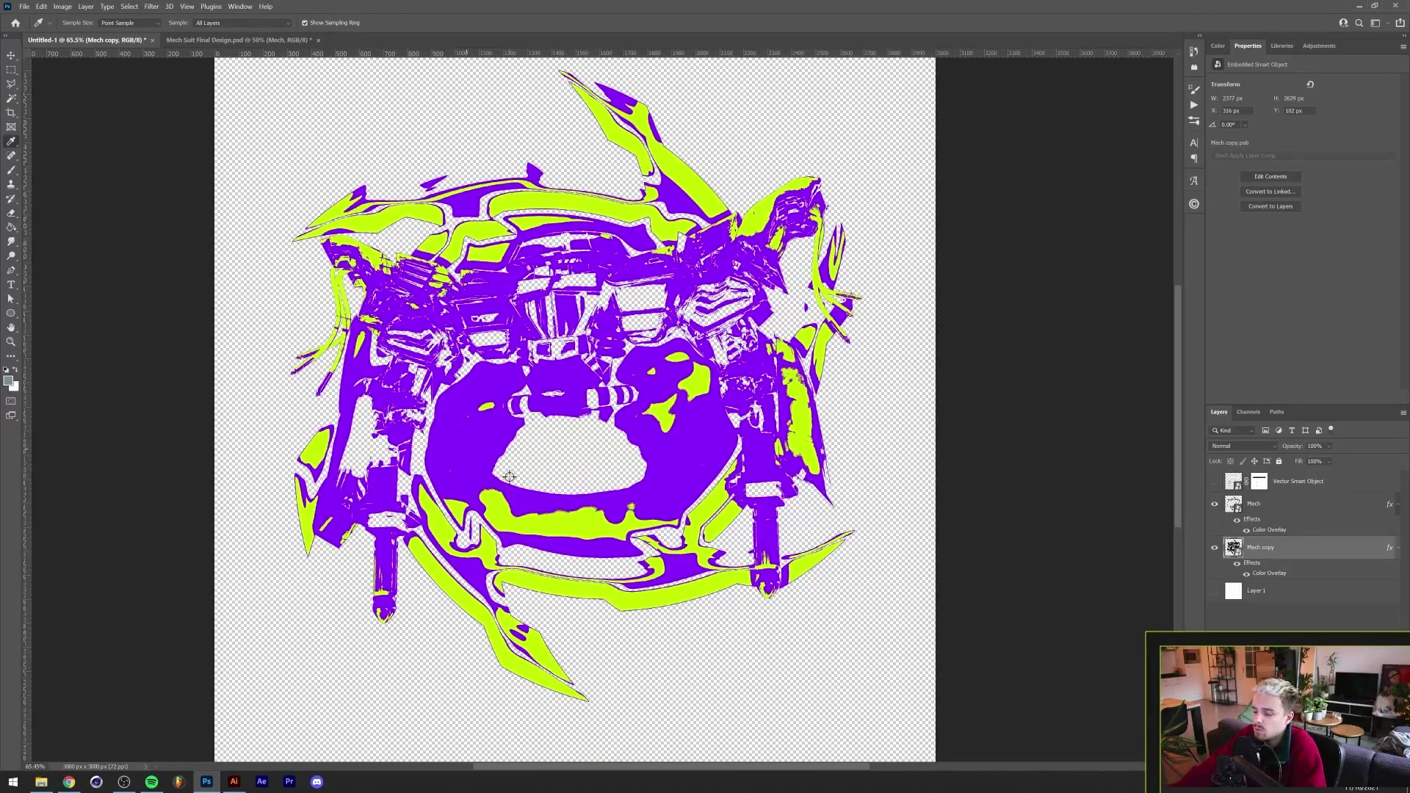
pyautogui.scroll(5, 509, 476)
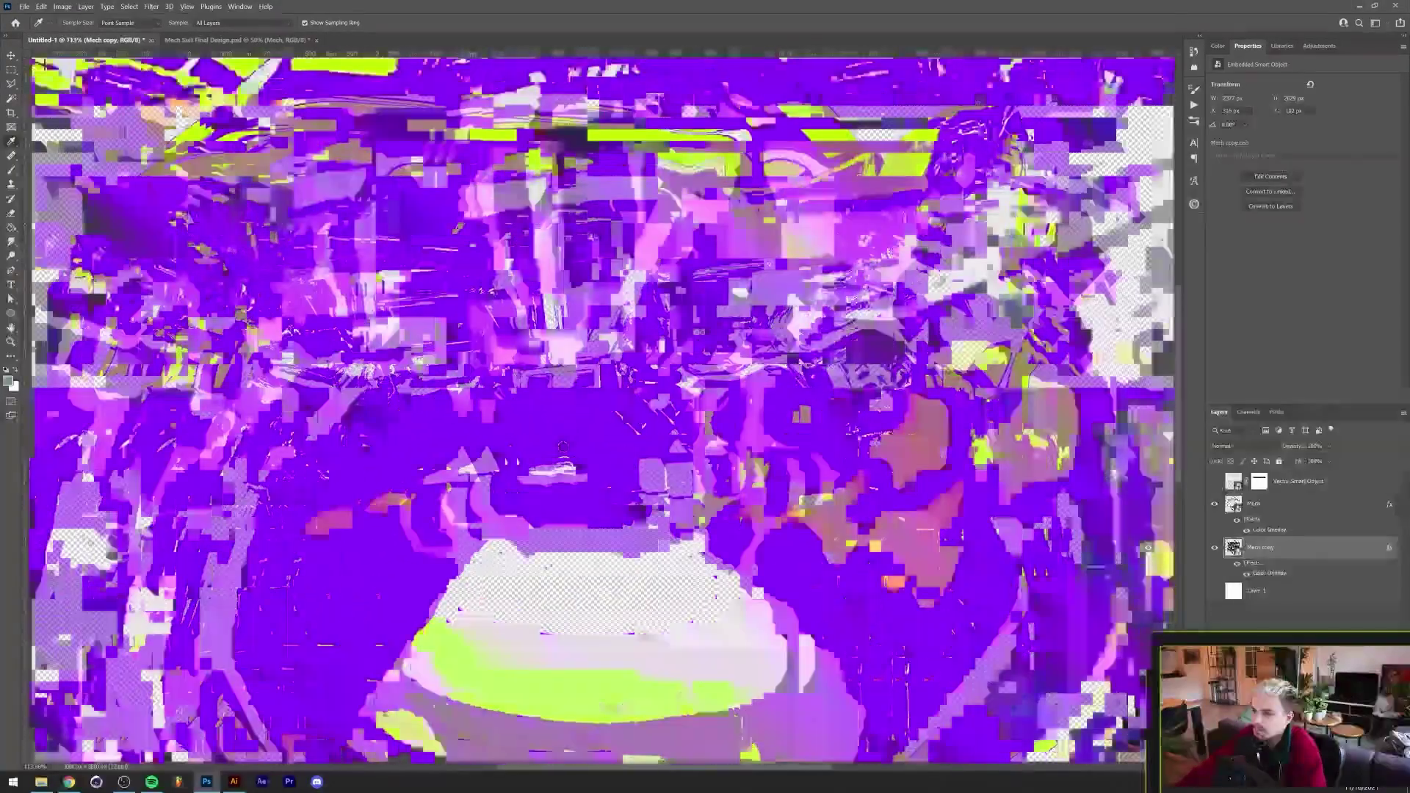
pyautogui.scroll(6, 563, 446)
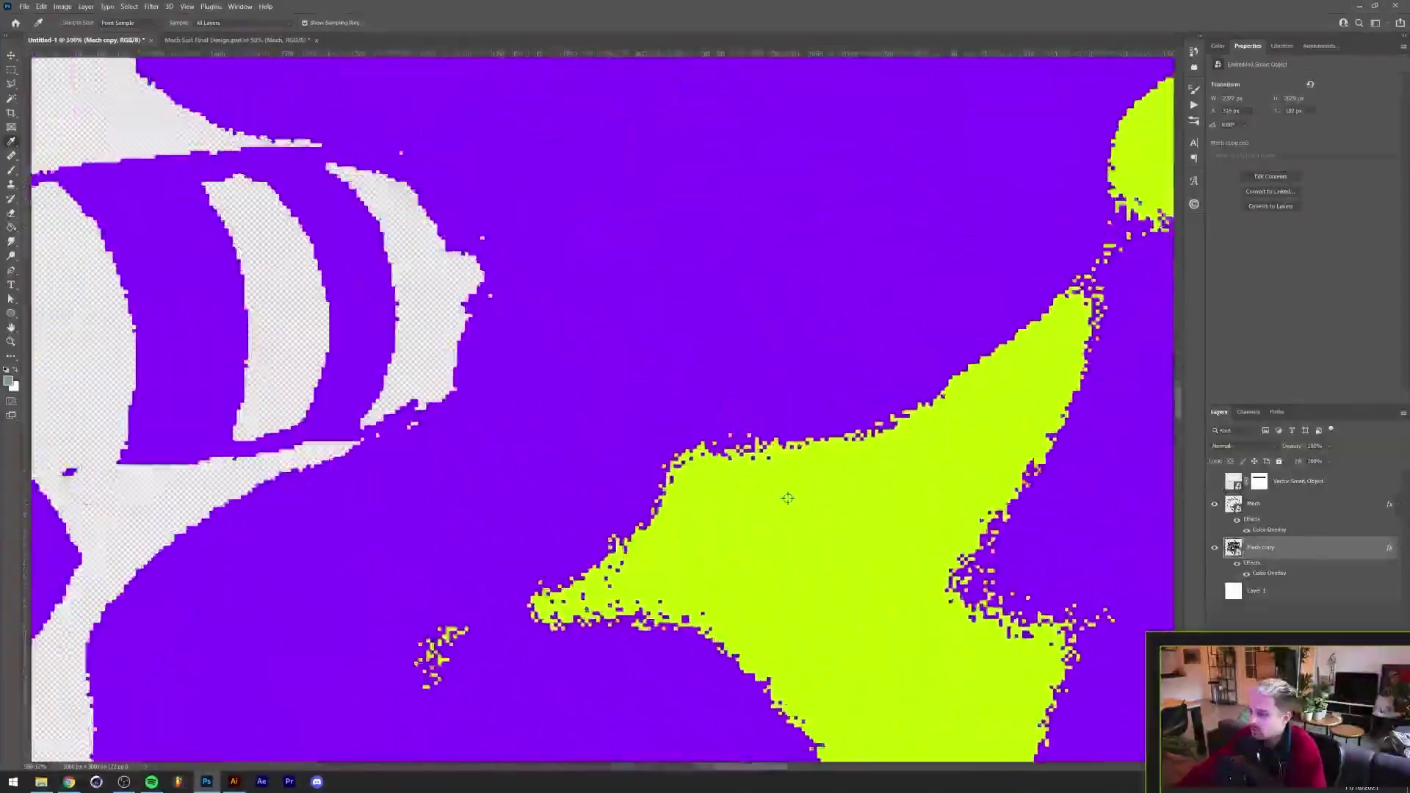
pyautogui.scroll(2, 787, 488)
pyautogui.scroll(-8, 764, 481)
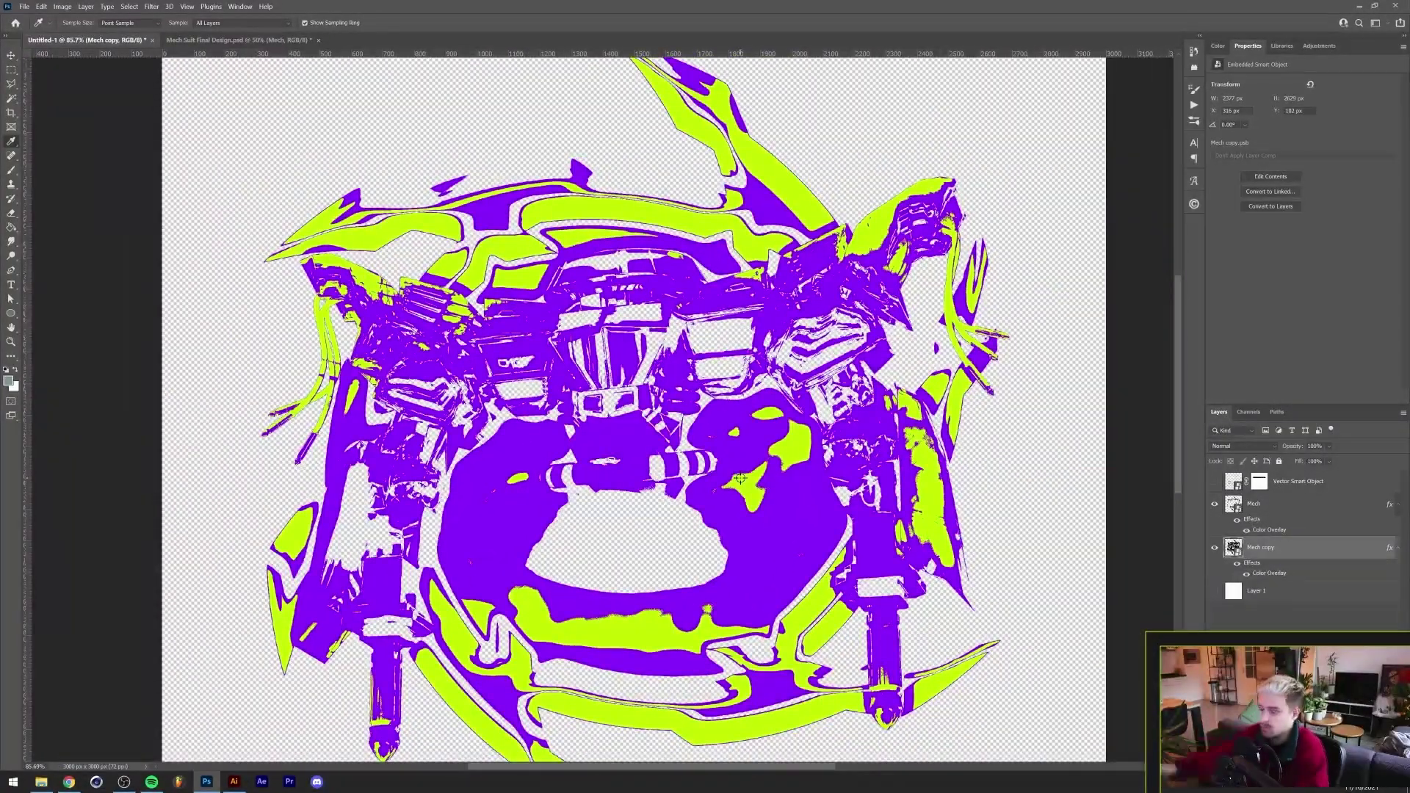
pyautogui.scroll(-2, 740, 478)
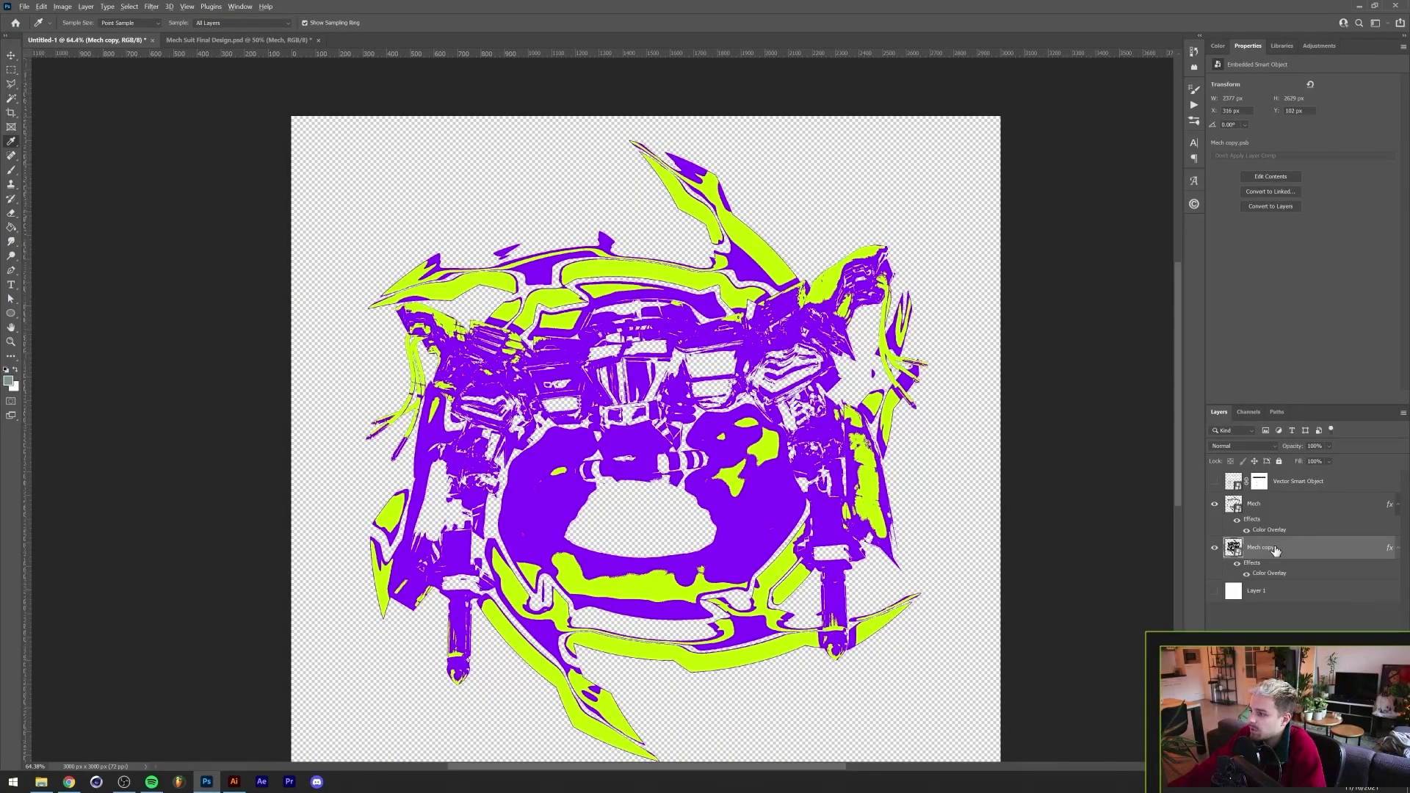
# Duplicate the Mech copy layer with New Smart Object via Copy and open the new Smart Object's contents
pyautogui.rightClick(1274, 553)
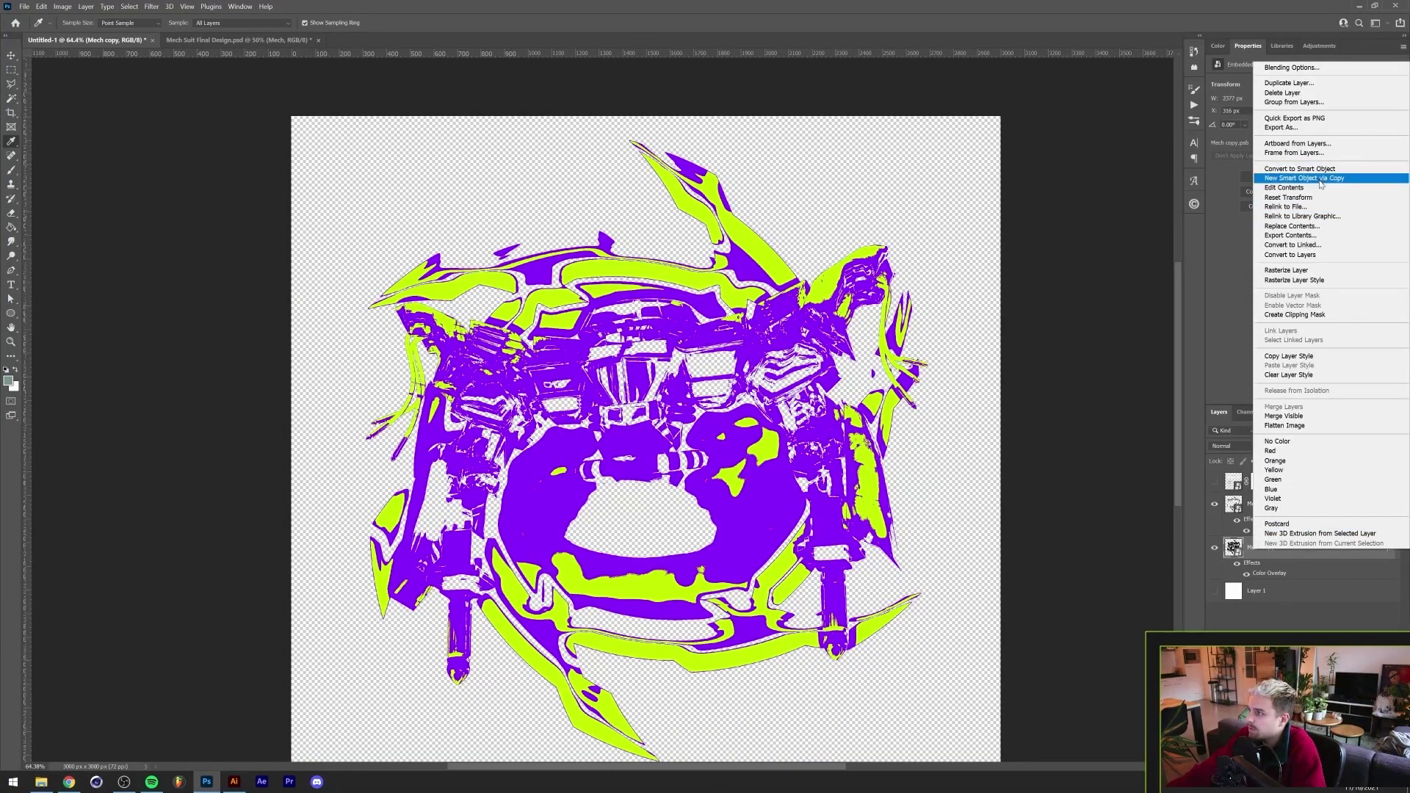
pyautogui.click(1320, 184)
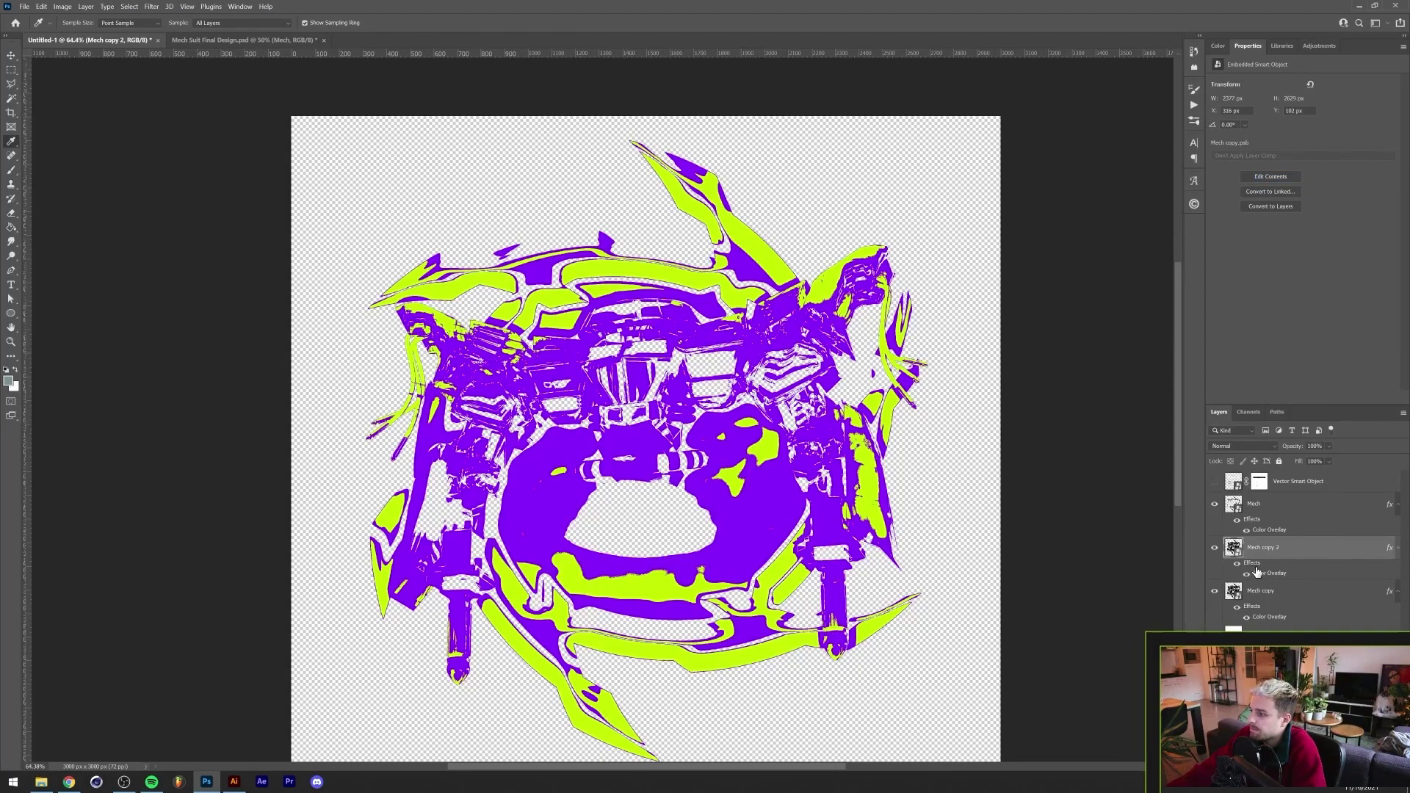
pyautogui.doubleClick(1234, 548)
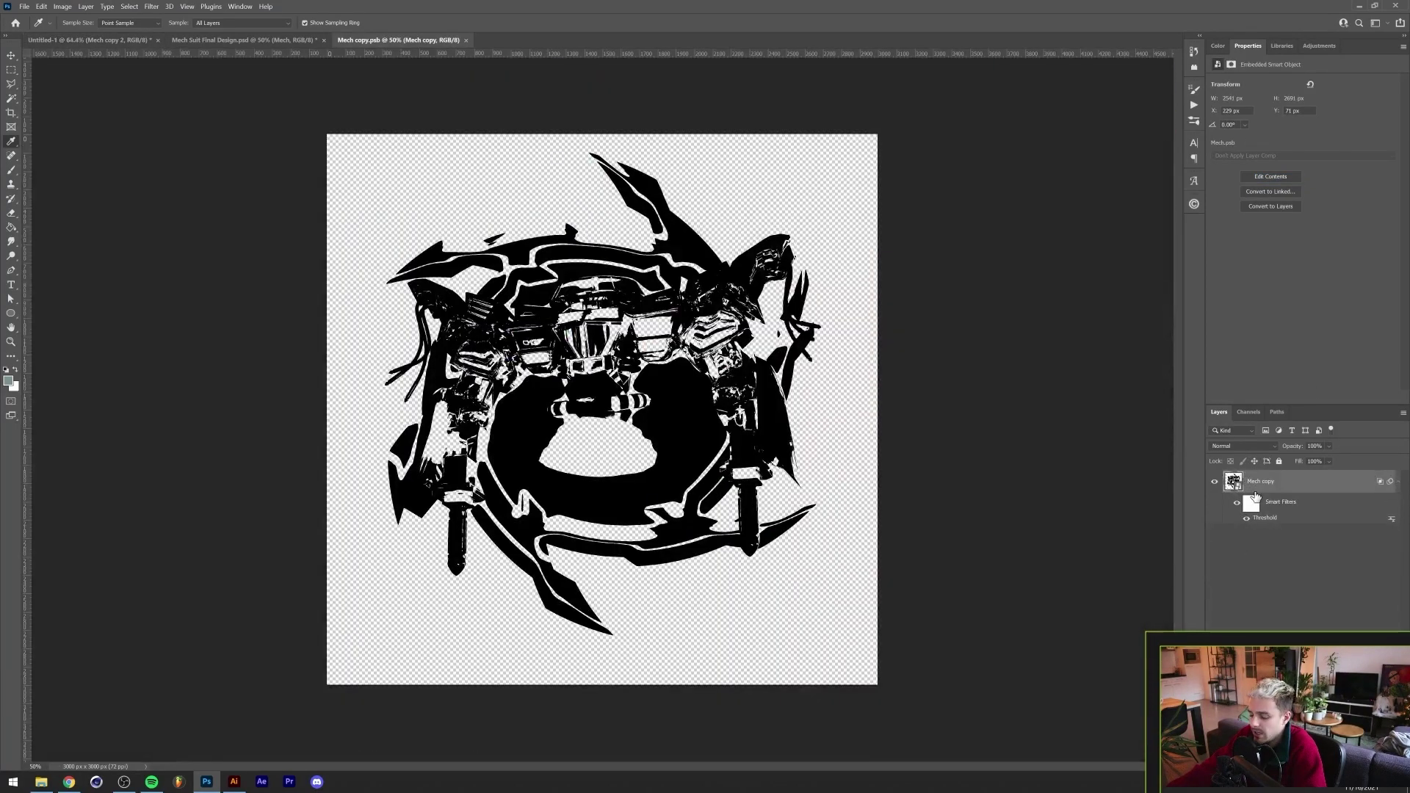
# Invert the Mech copy artwork inside the opened Smart Object, save the change and close its contents
pyautogui.hotkey('ctrl', 'i')
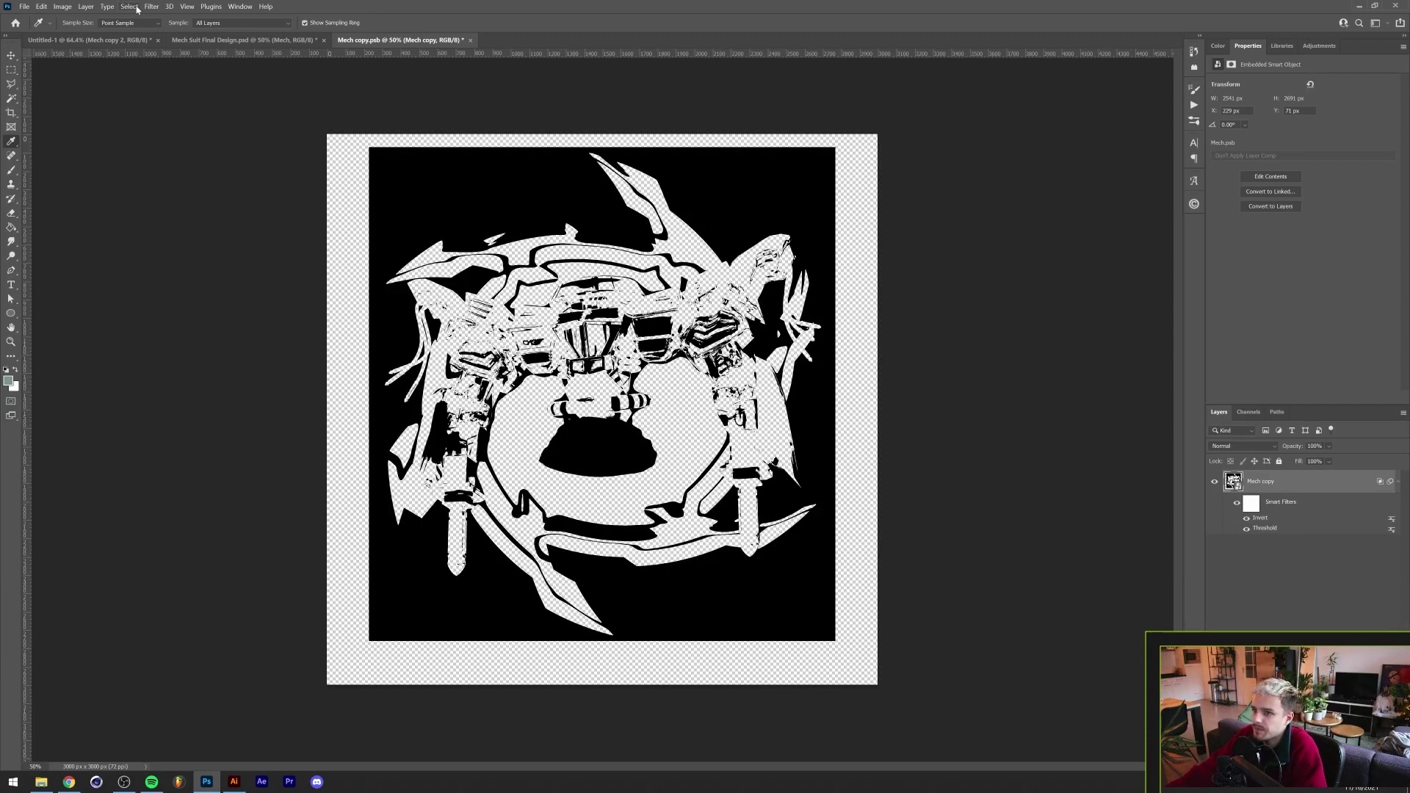
pyautogui.hotkey('ctrl', 's')
pyautogui.click(466, 40)
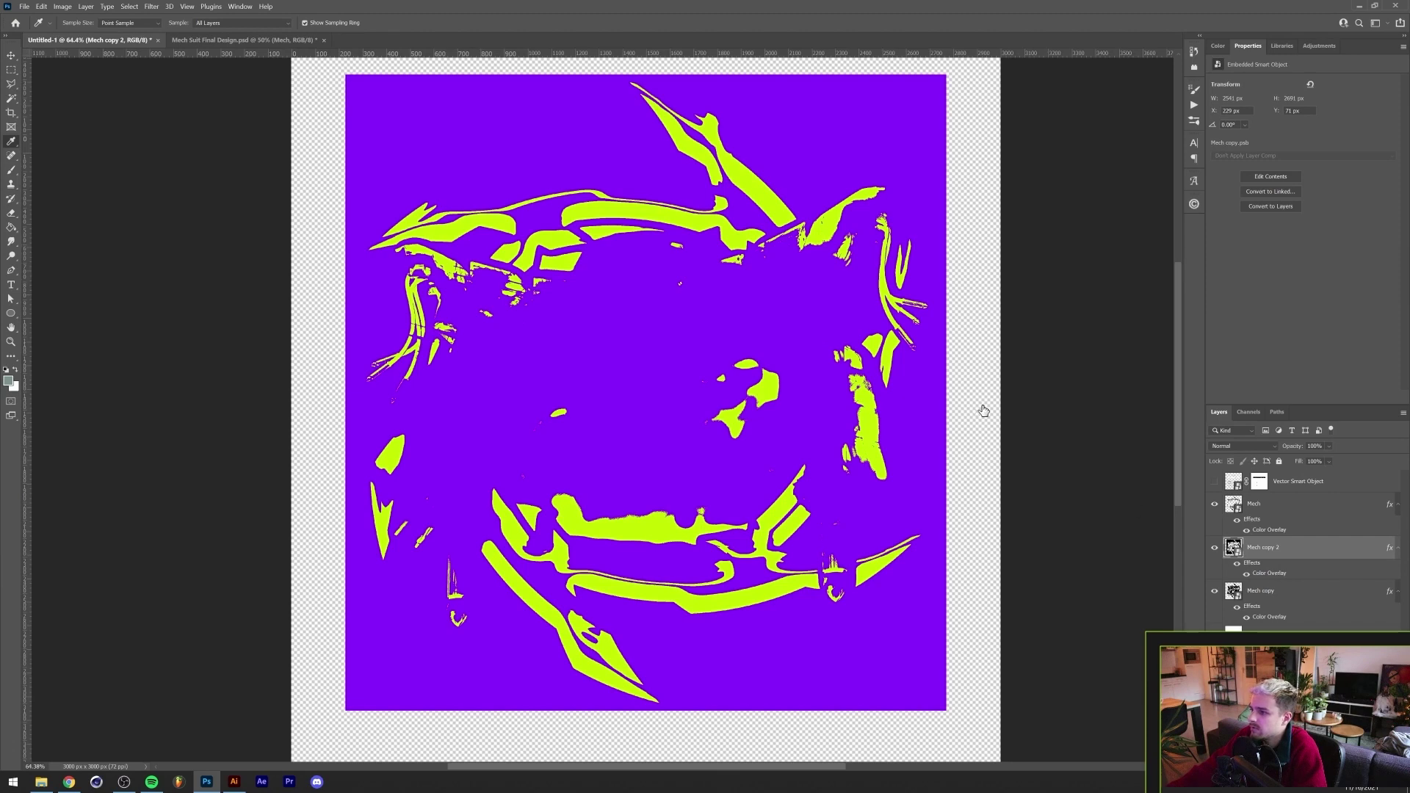
# Recolour the Mech copy 2 layer's Color Overlay to bright green, and delete that layer
pyautogui.click(564, 362)
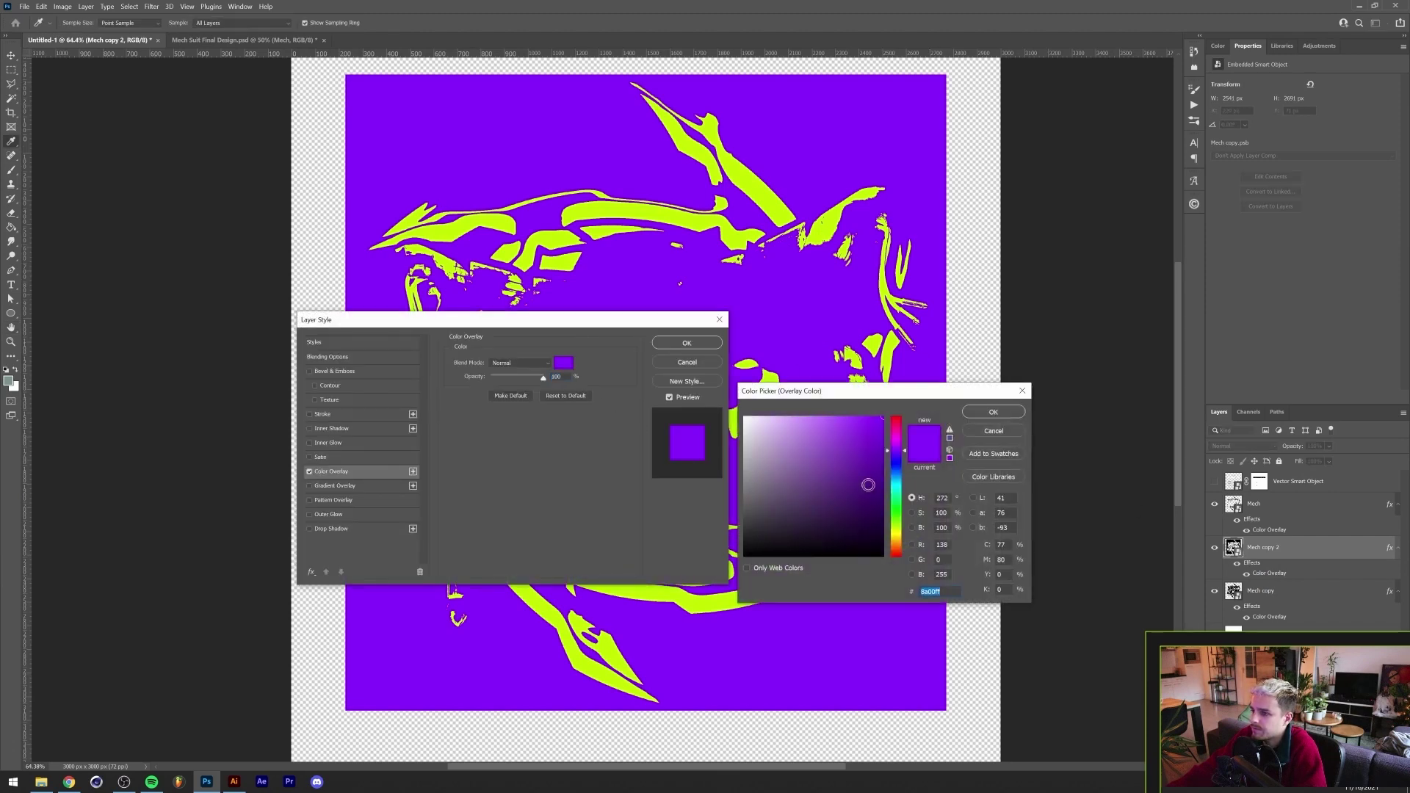
pyautogui.hotkey('ctrl', 'v')
pyautogui.click(993, 412)
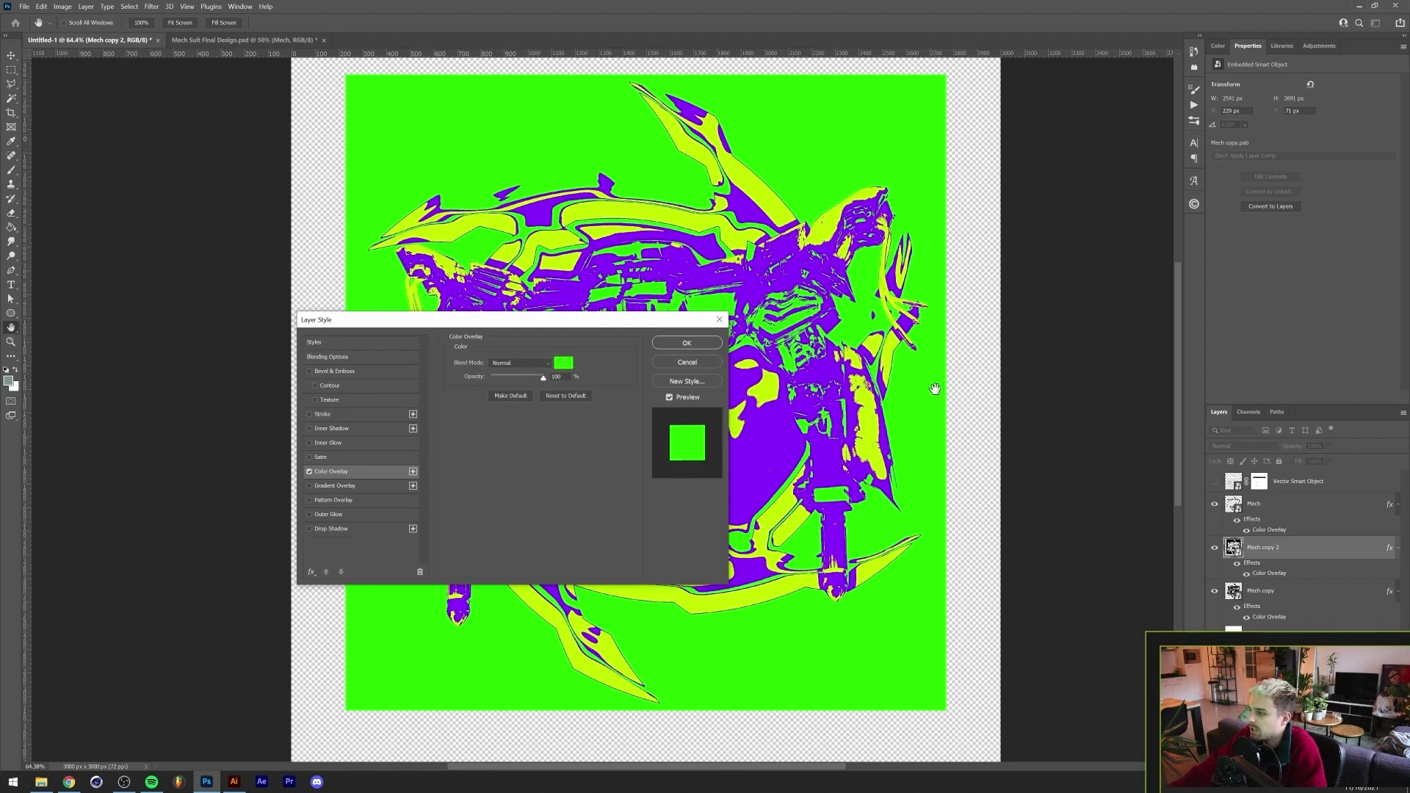
pyautogui.click(684, 343)
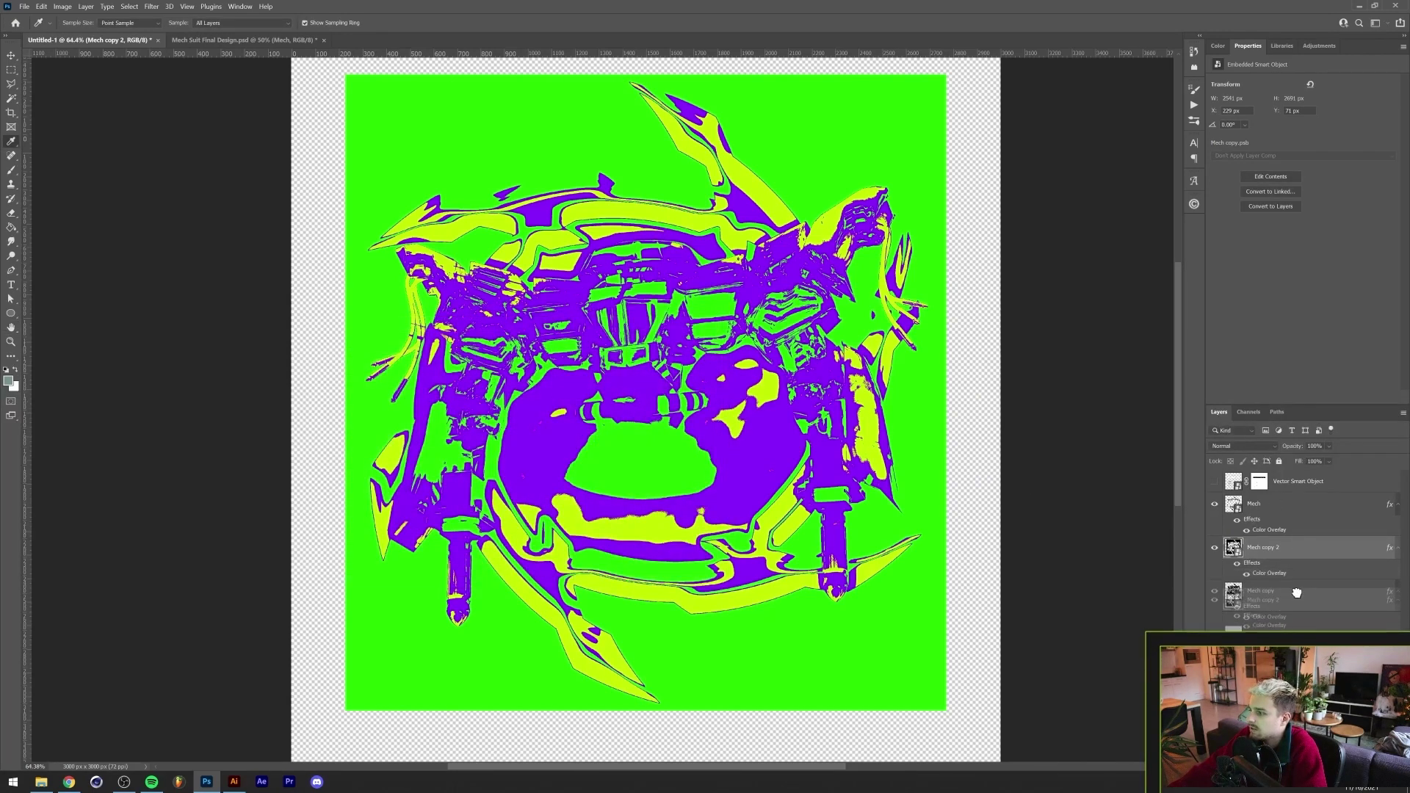
pyautogui.press('Delete')
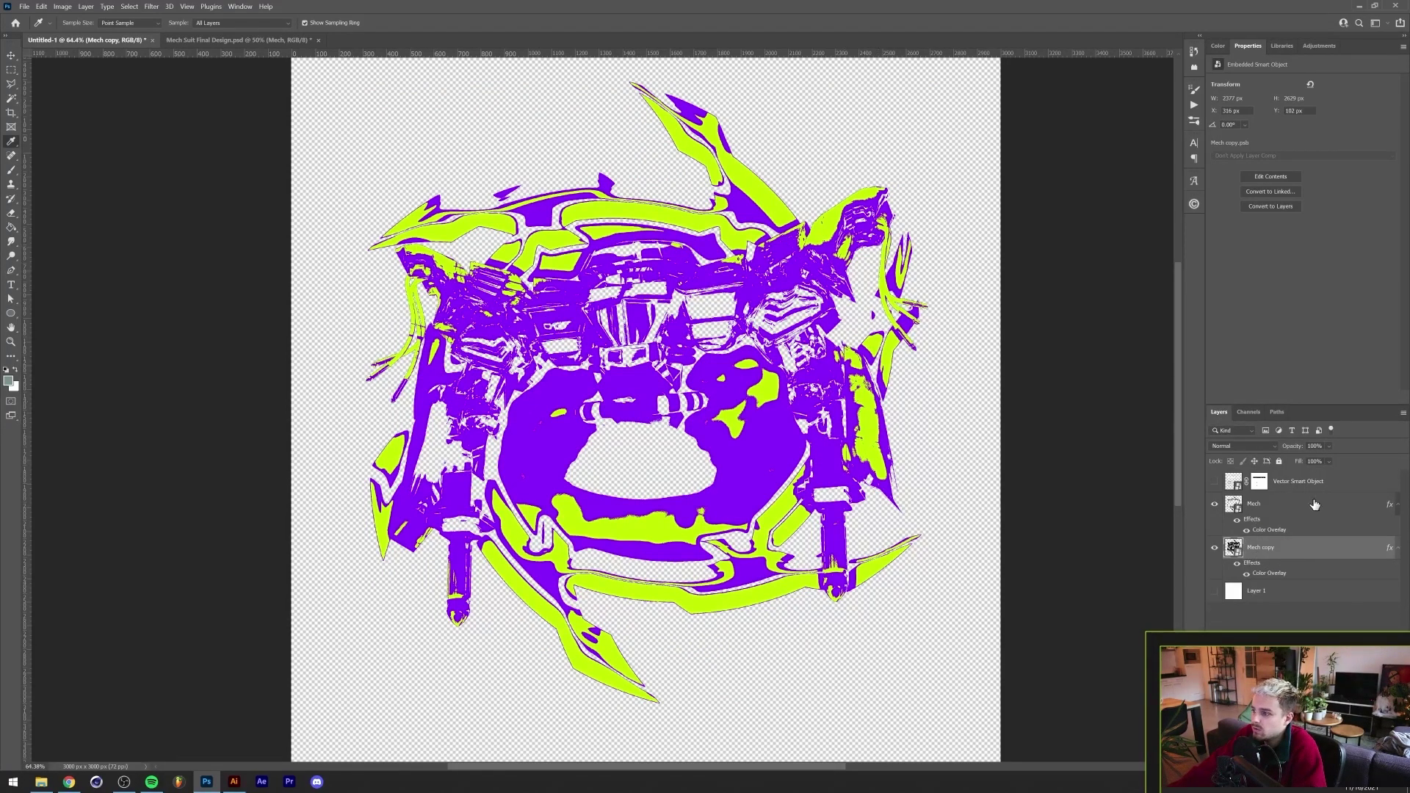
# Merge the mech artwork with a white background in grayscale in a separate document and convert it to a Bitmap with the Halftone Screen method
pyautogui.click(1311, 513)
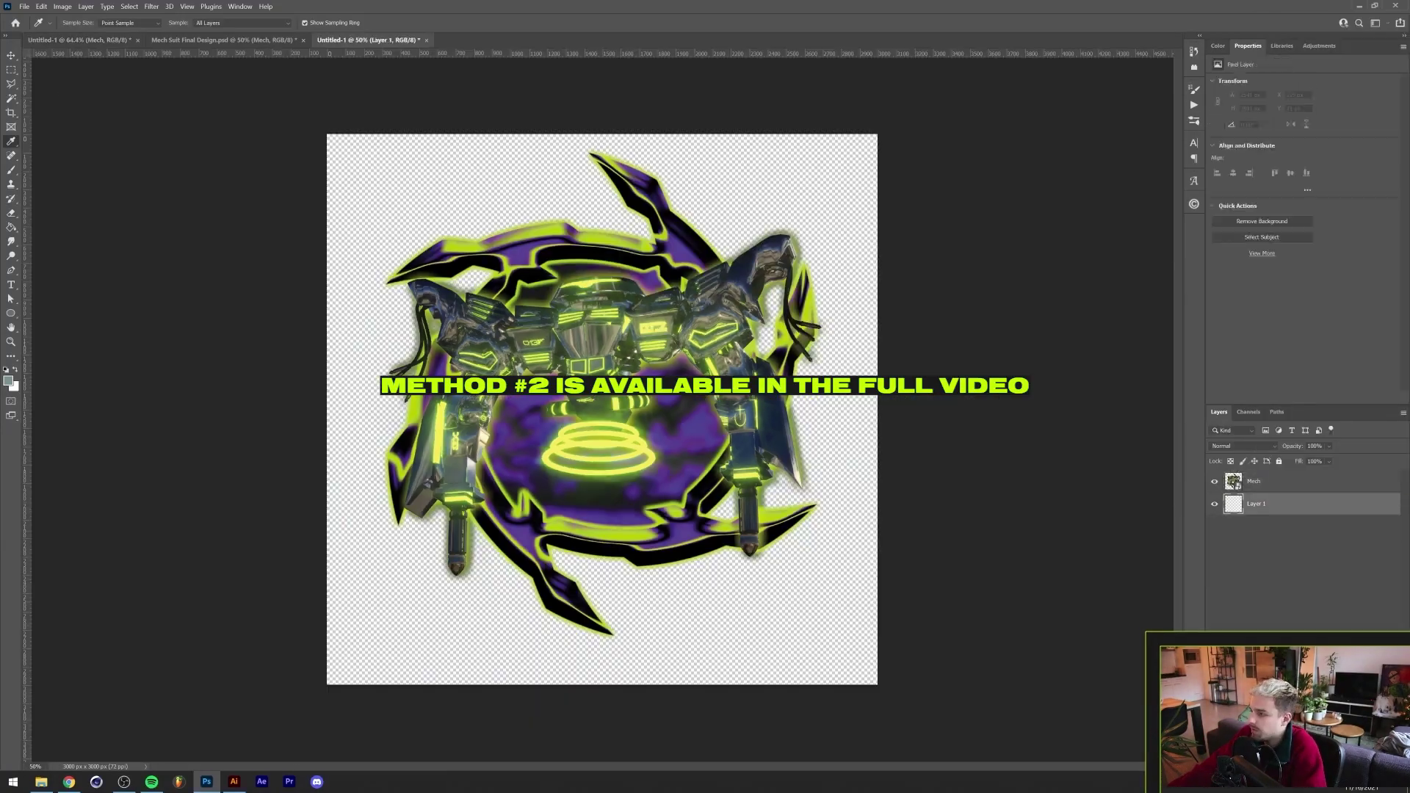
pyautogui.press('Return')
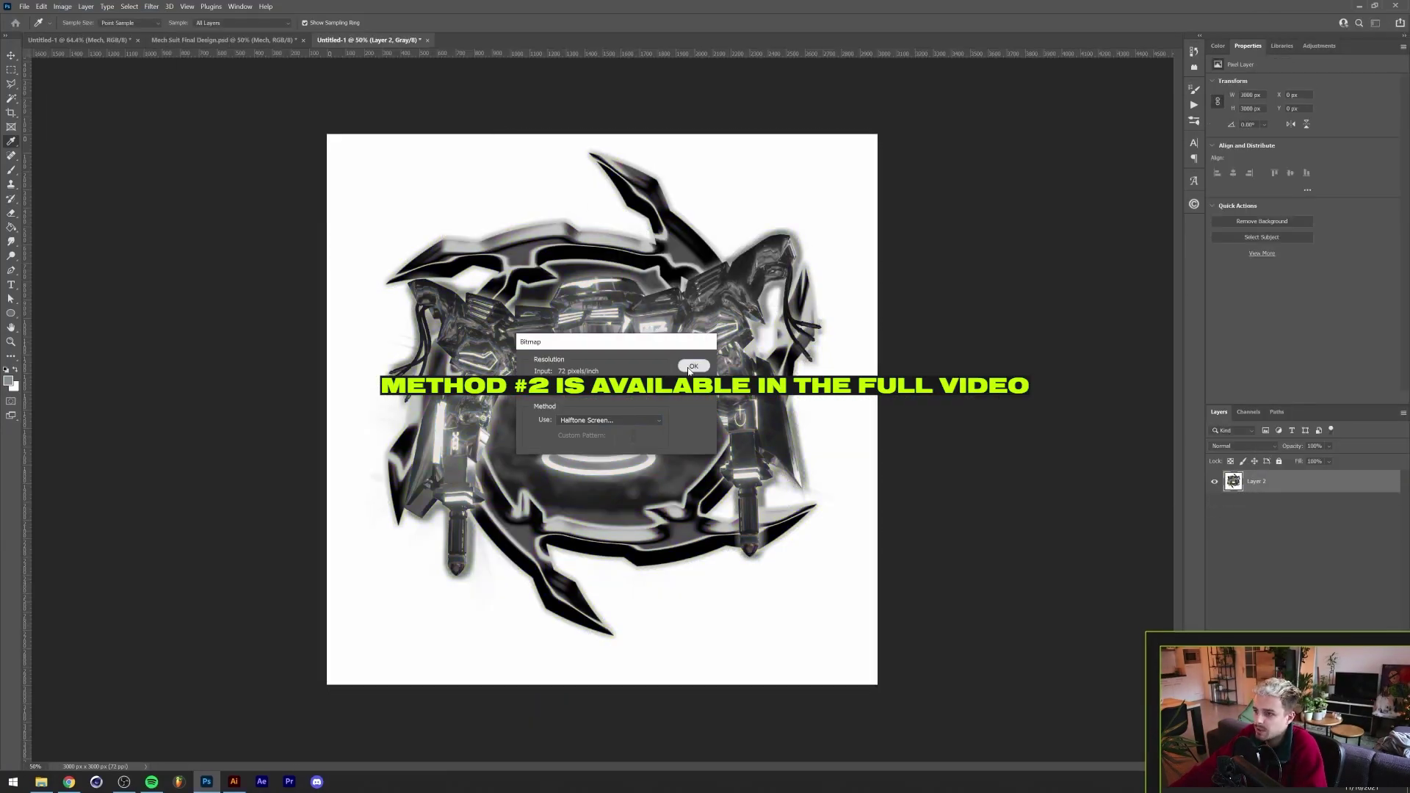
pyautogui.press('Return')
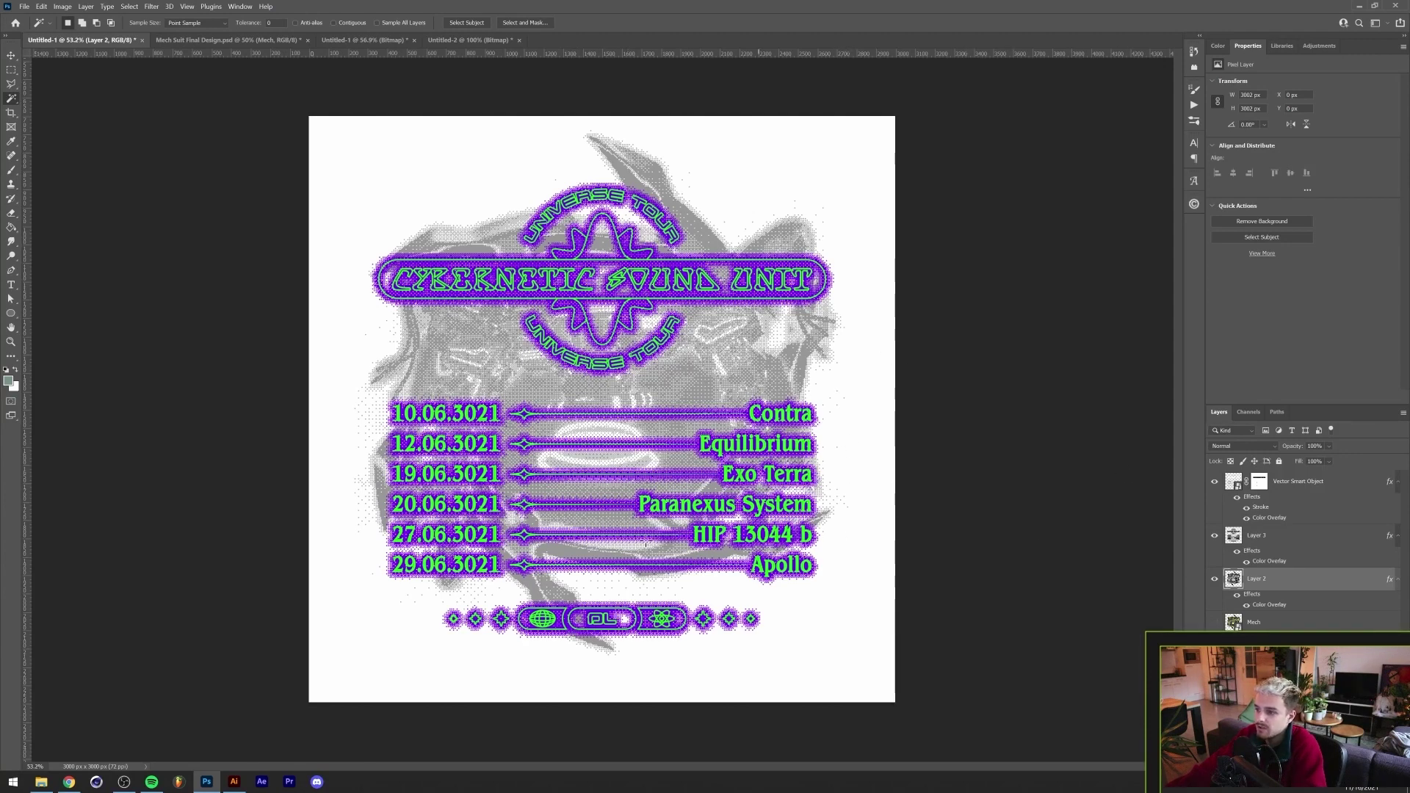
# Duplicate the Vector Smart Object layer with the tour text into a new document
pyautogui.rightClick(1258, 485)
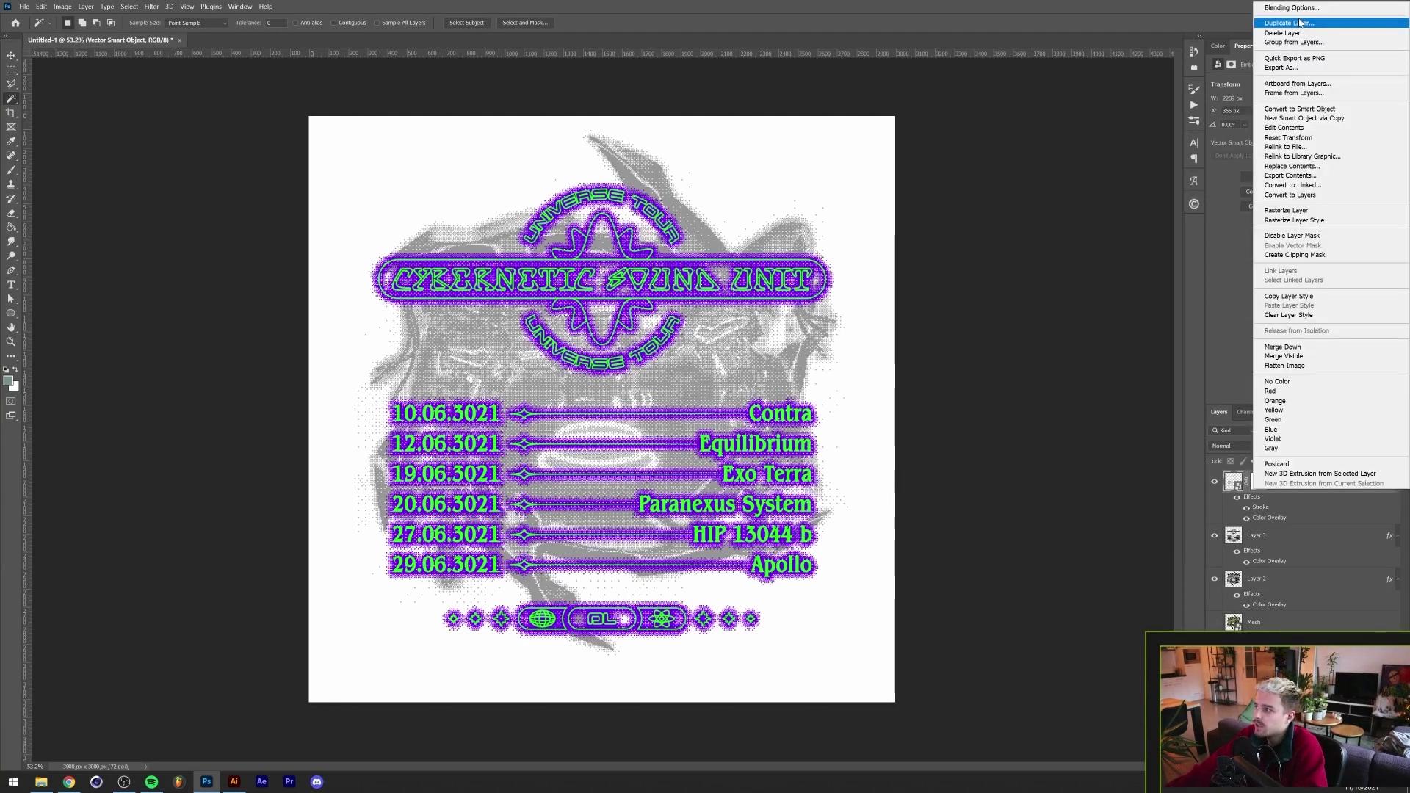
pyautogui.click(1300, 23)
pyautogui.click(734, 216)
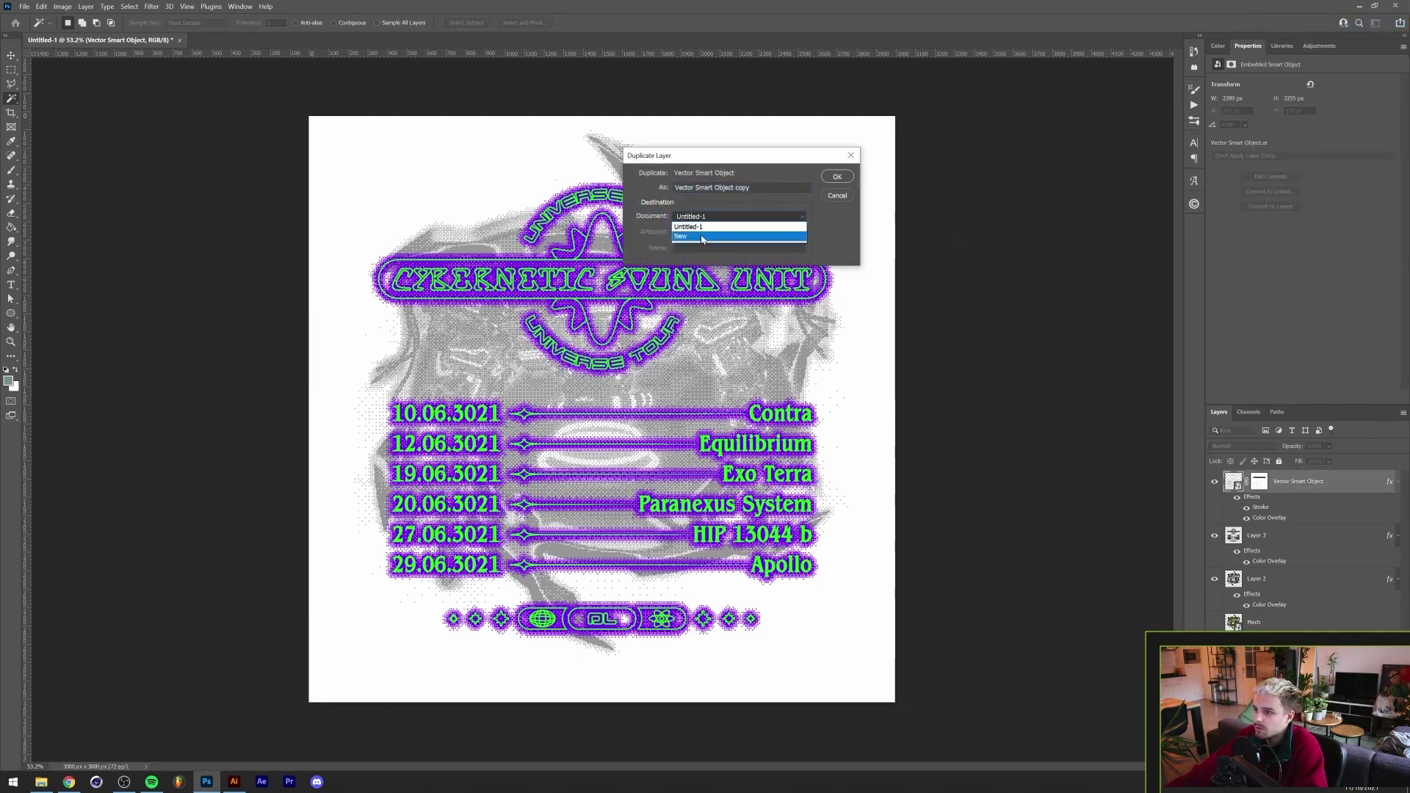
pyautogui.click(701, 236)
pyautogui.press('Return')
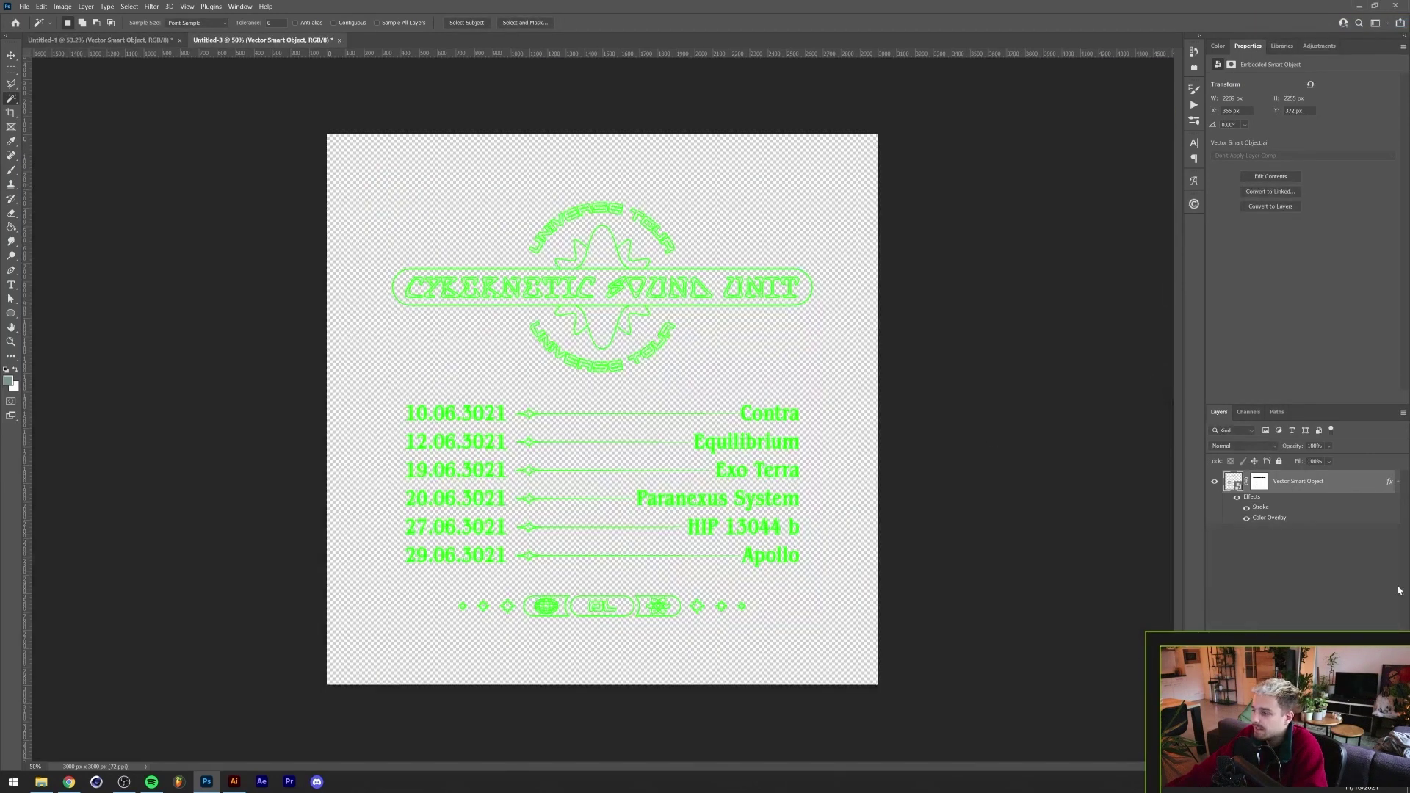
# Add a white-filled layer beneath the tour text and a Threshold adjustment layer above it with the level set to 252
pyautogui.keyDown('ctrl'); pyautogui.click(1336, 766); pyautogui.keyUp('ctrl')
pyautogui.hotkey('ctrl', 'BackSpace')
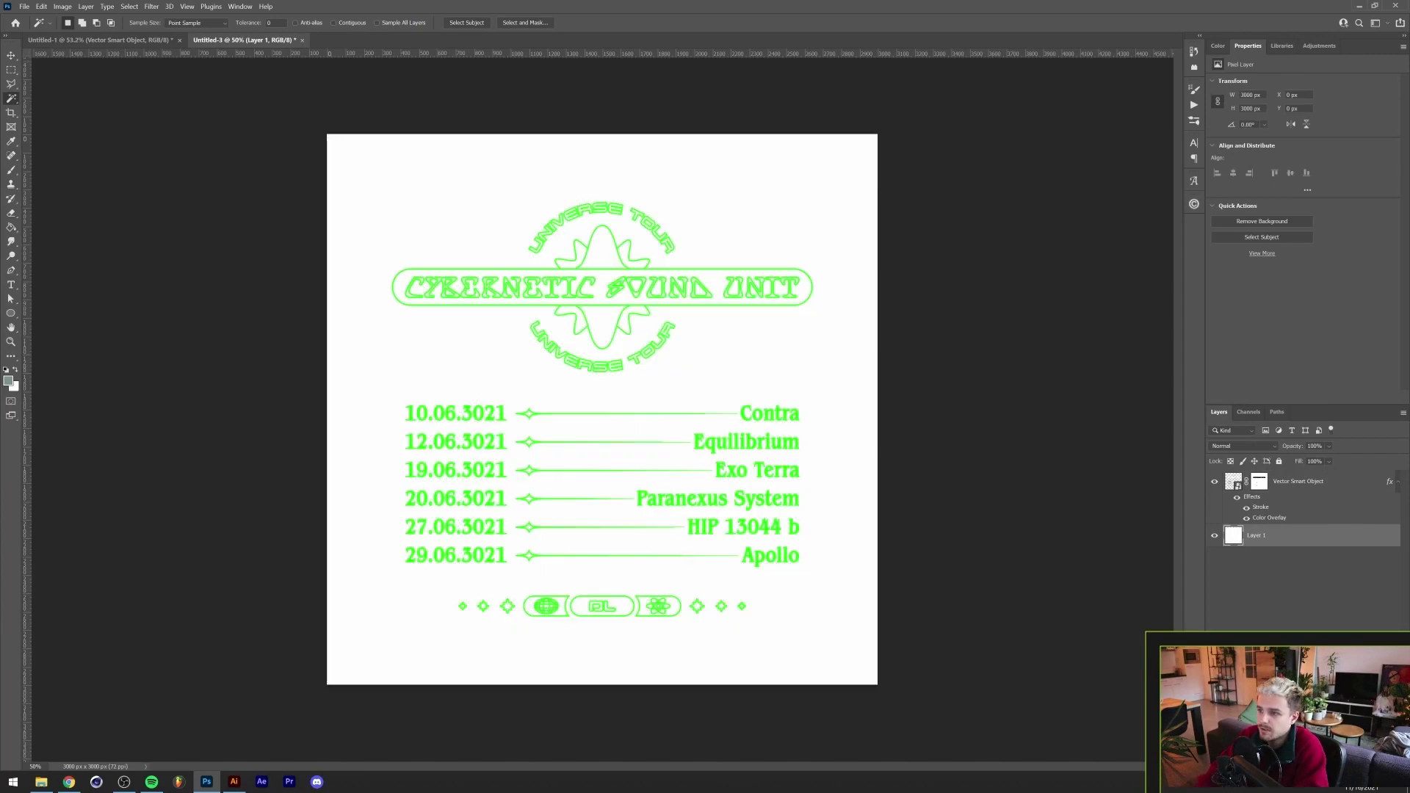
pyautogui.click(1275, 486)
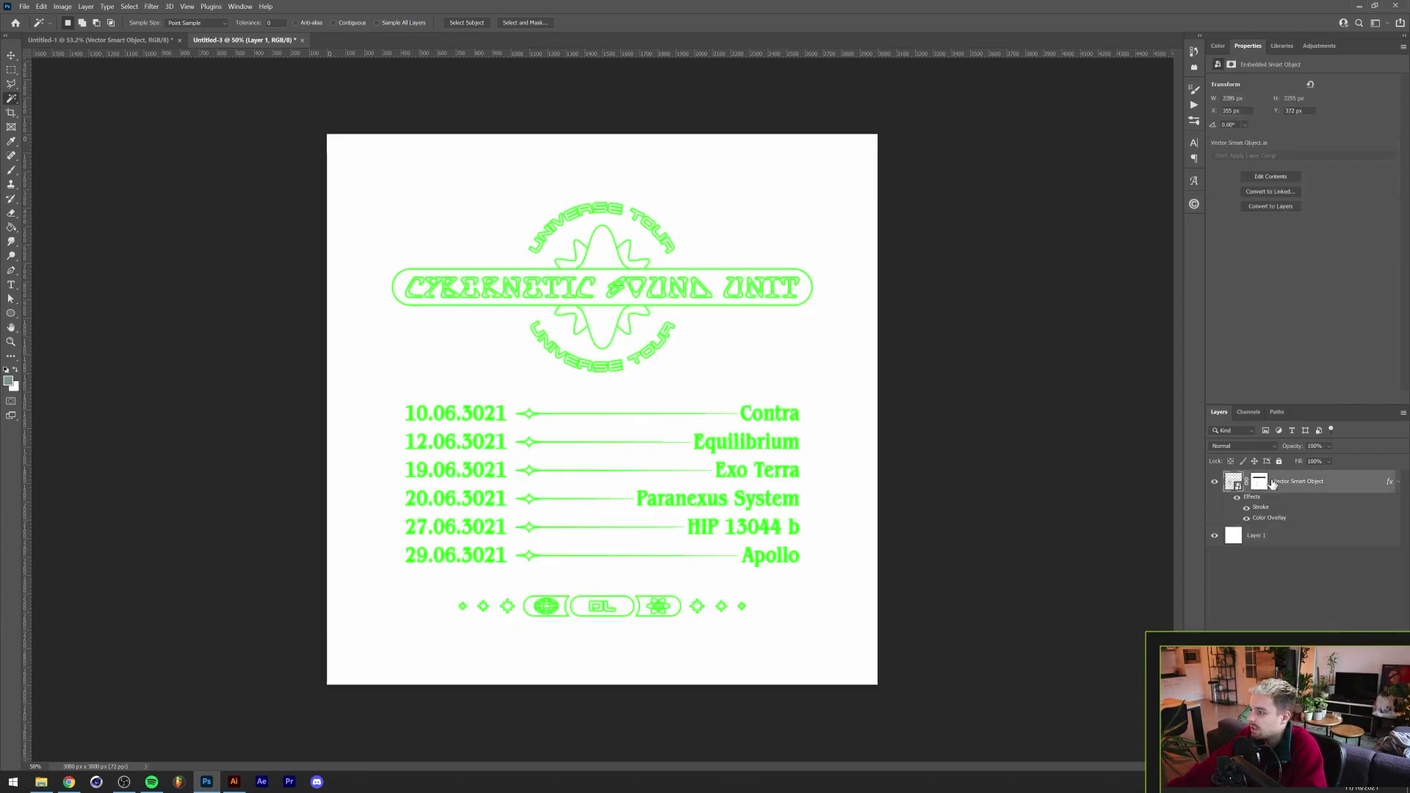
pyautogui.click(1319, 45)
pyautogui.click(1289, 103)
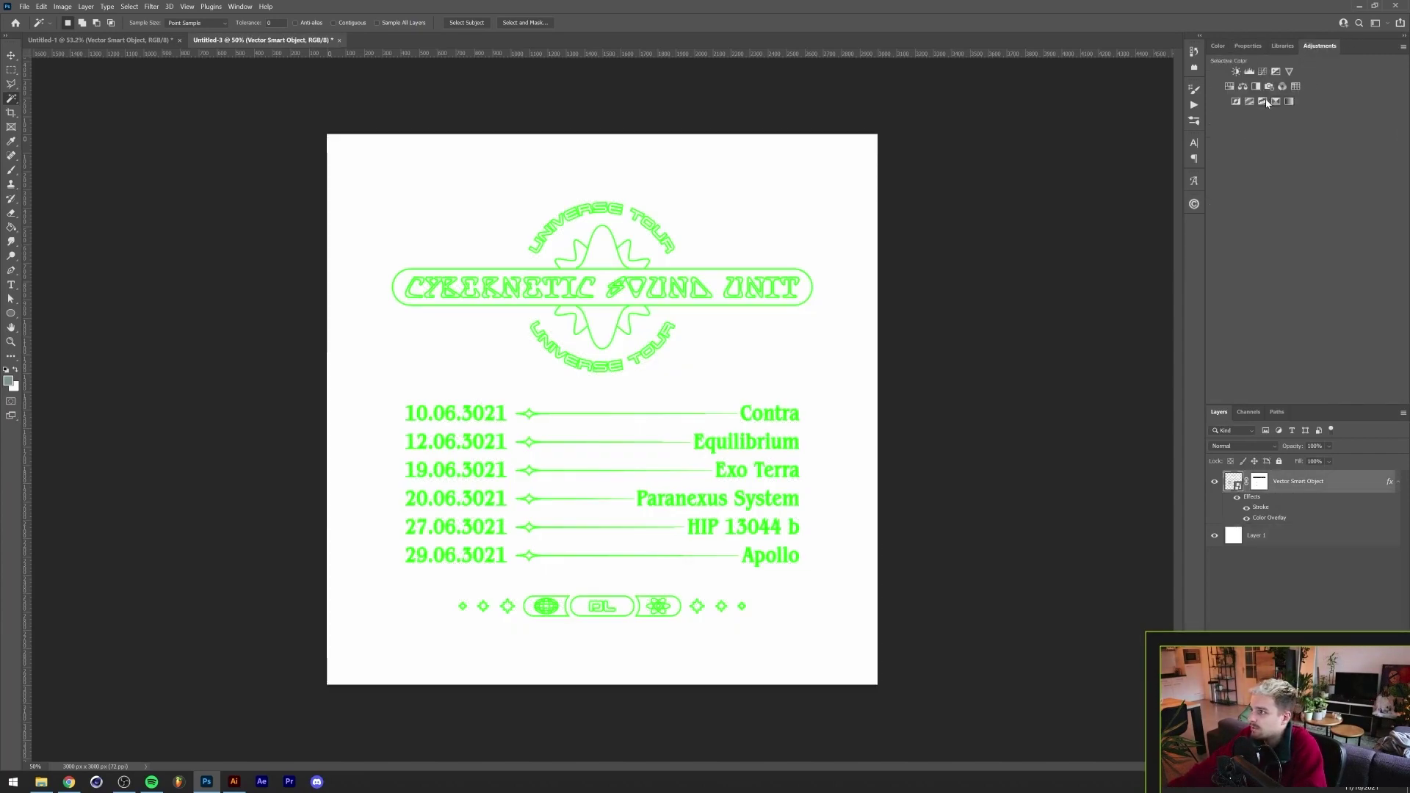
pyautogui.moveTo(1305, 145); pyautogui.dragTo(1372, 143)
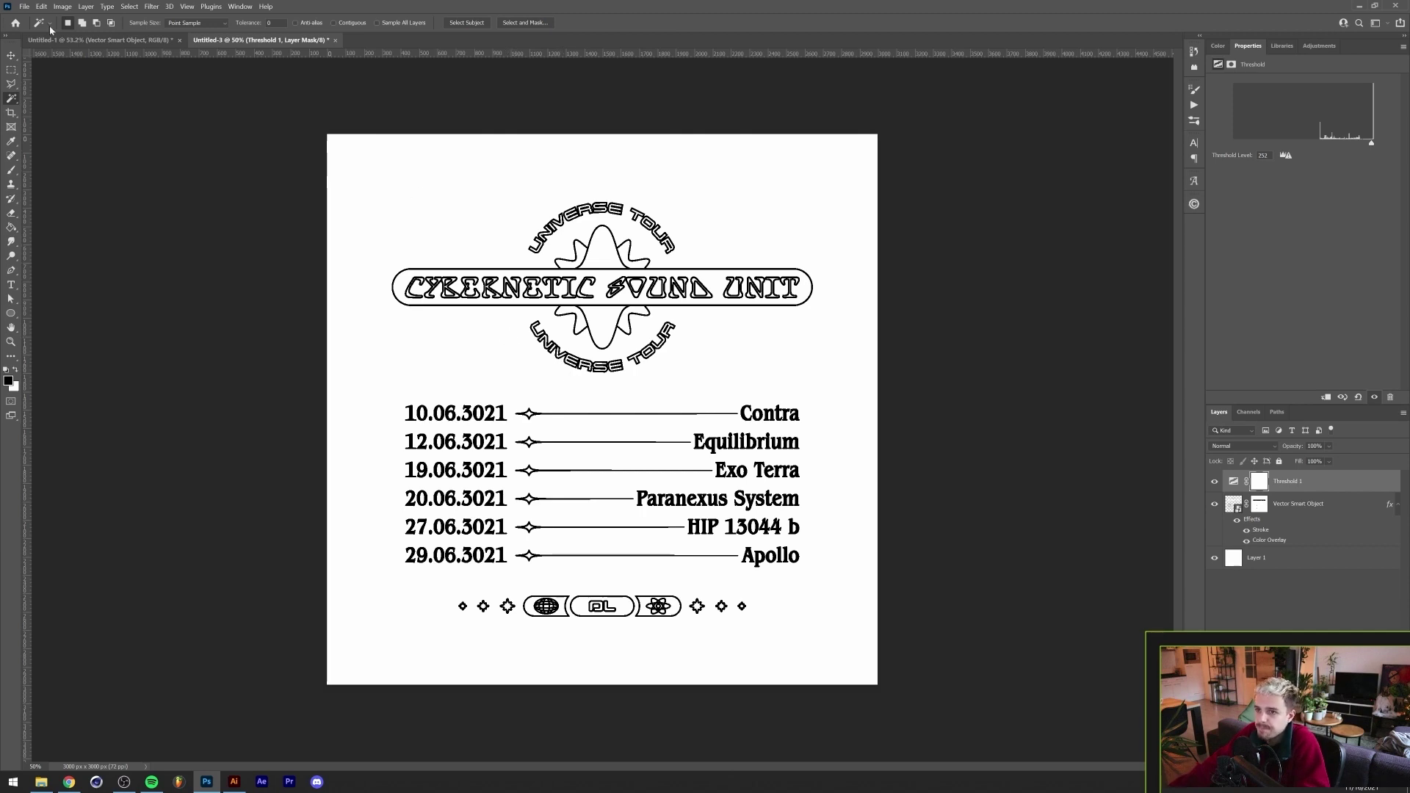
# Return to the Untitled-1 document and invert its white background layer to black
pyautogui.click(122, 42)
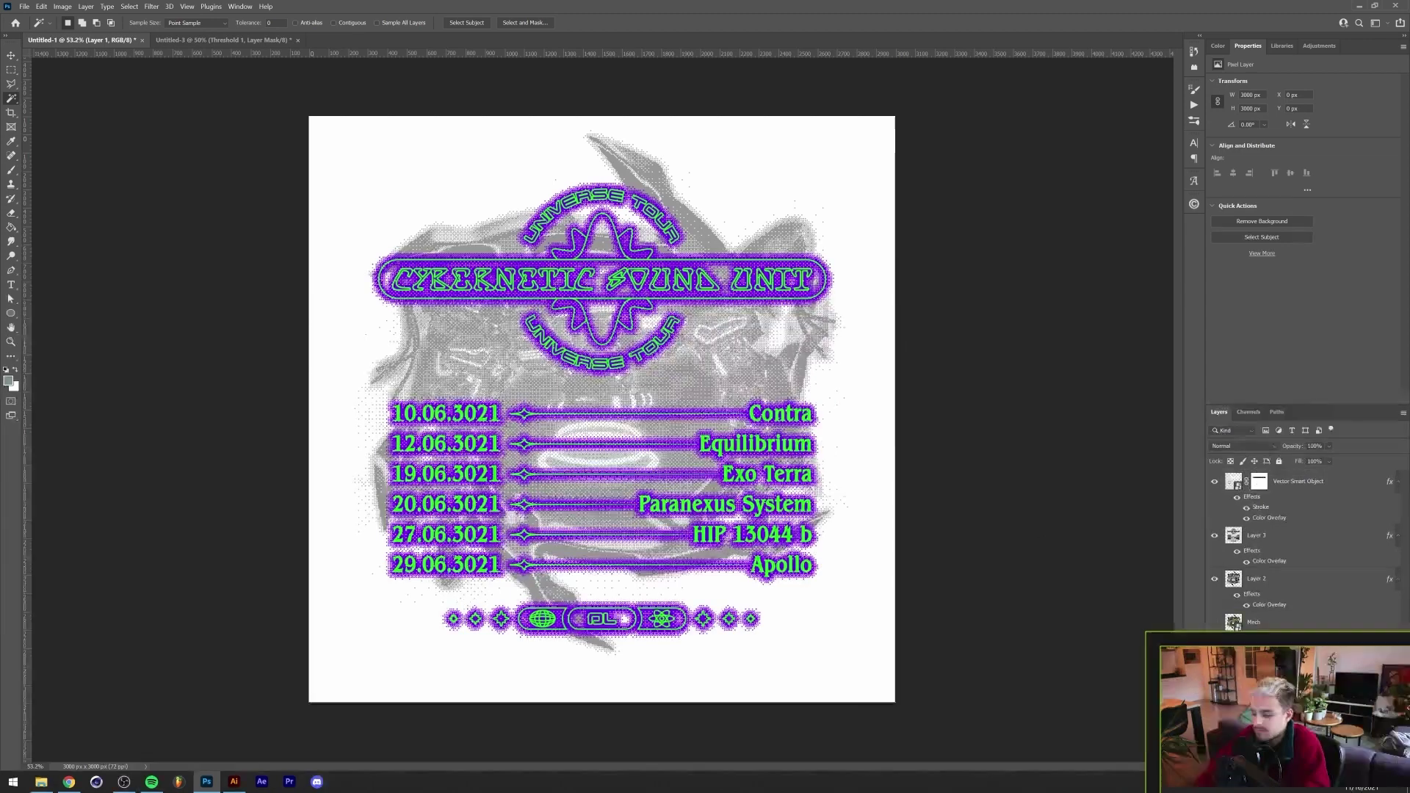
pyautogui.hotkey('ctrl', 'i')
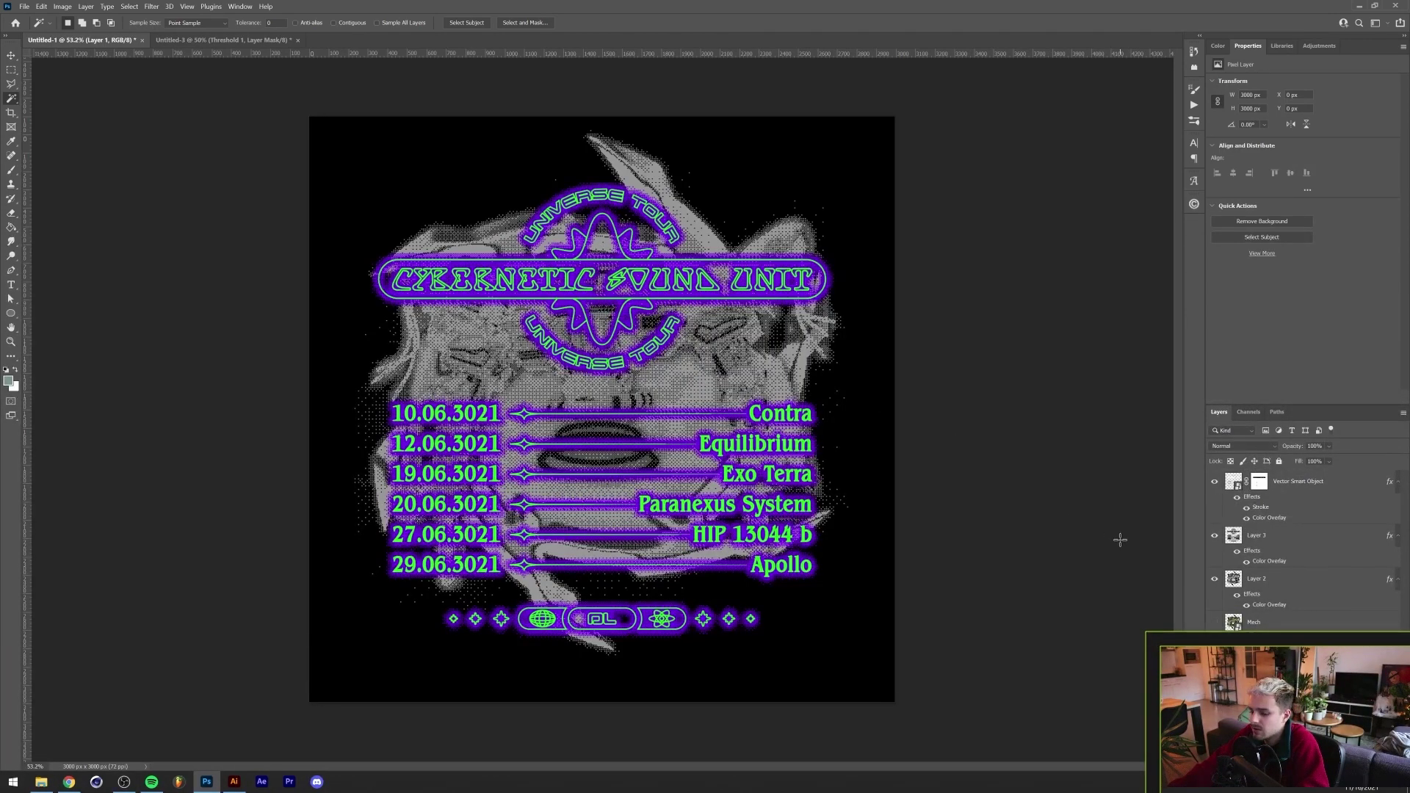
# Select Layer 3 and the Vector Smart Object together and try shifting them up and back down over the halftone mech
pyautogui.press('v')
pyautogui.click(1262, 534)
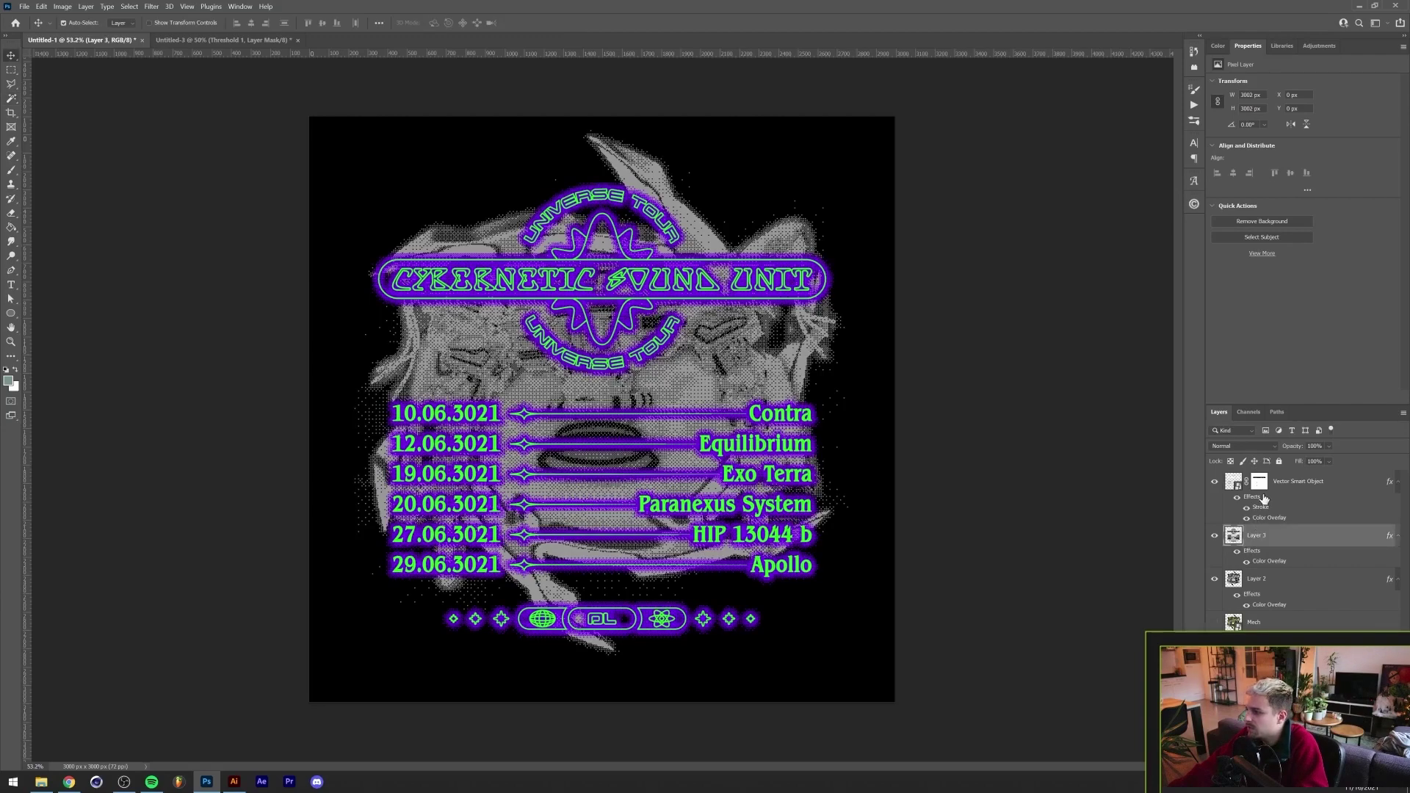
pyautogui.keyDown('shift'); pyautogui.click(1280, 486); pyautogui.keyUp('shift')
pyautogui.moveTo(733, 413)
pyautogui.mouseDown()
pyautogui.moveTo(733, 584)
pyautogui.moveTo(729, 390)
pyautogui.mouseUp()
pyautogui.hotkey('shift', 'Down')
pyautogui.hotkey('shift', 'Down')
pyautogui.hotkey('shift', 'Down')
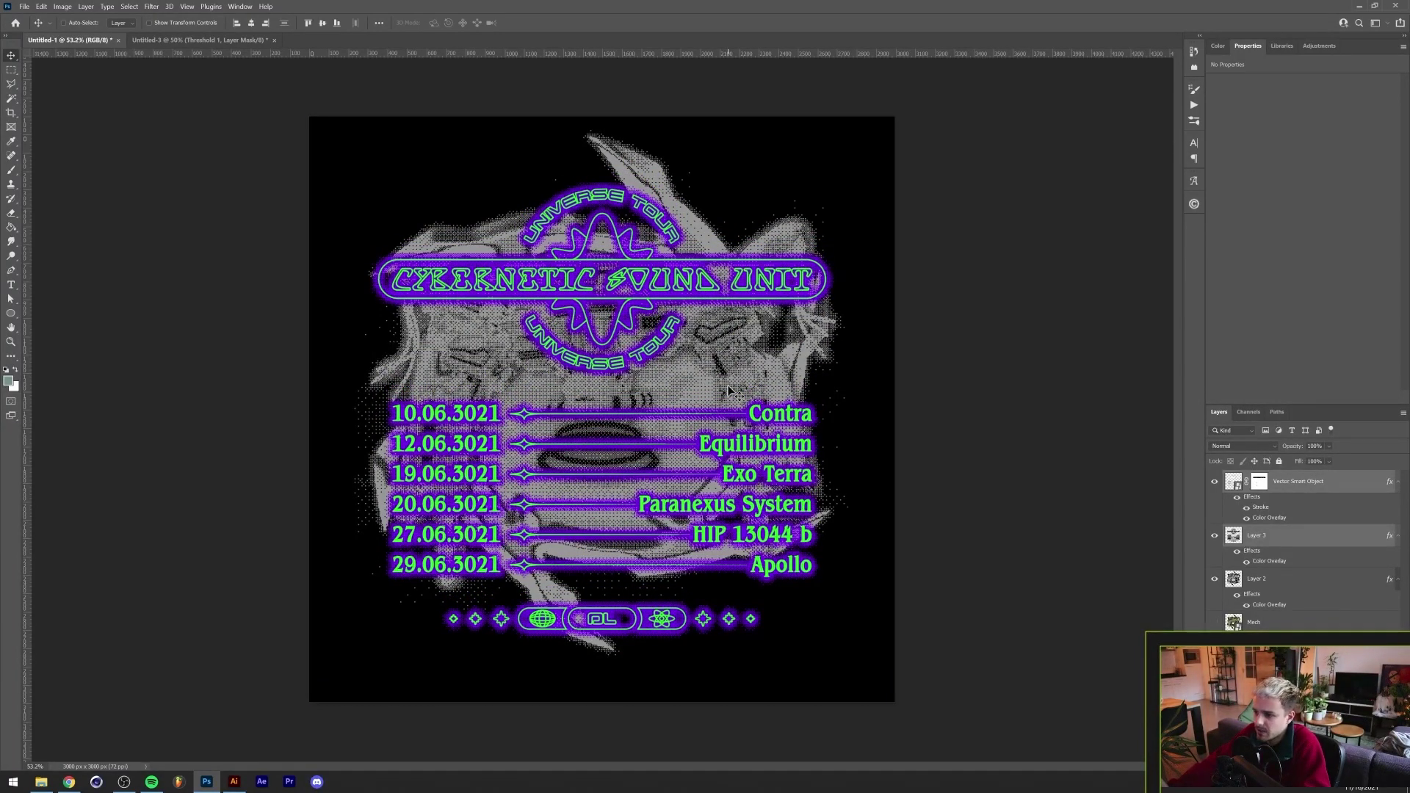
pyautogui.scroll(4, 598, 373)
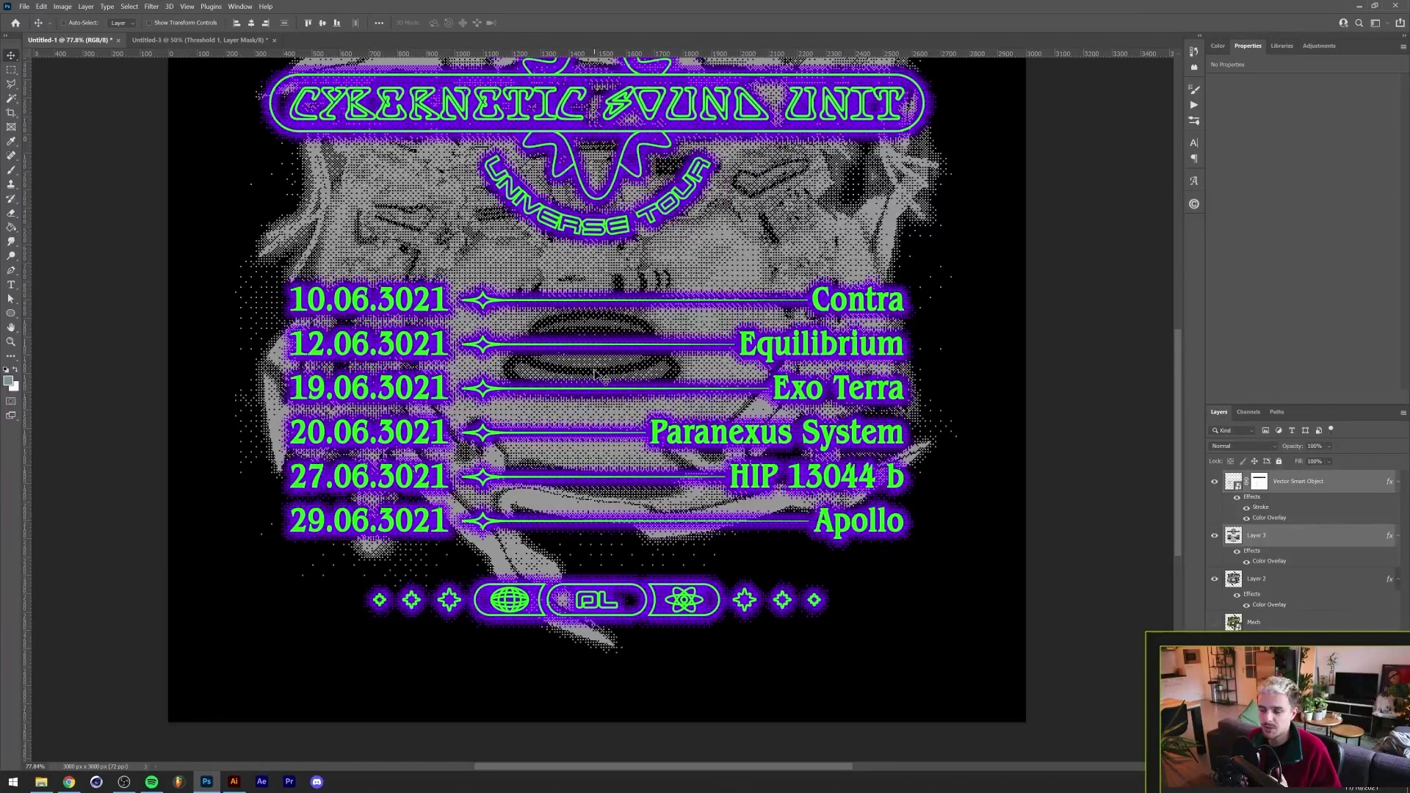
pyautogui.scroll(3, 597, 375)
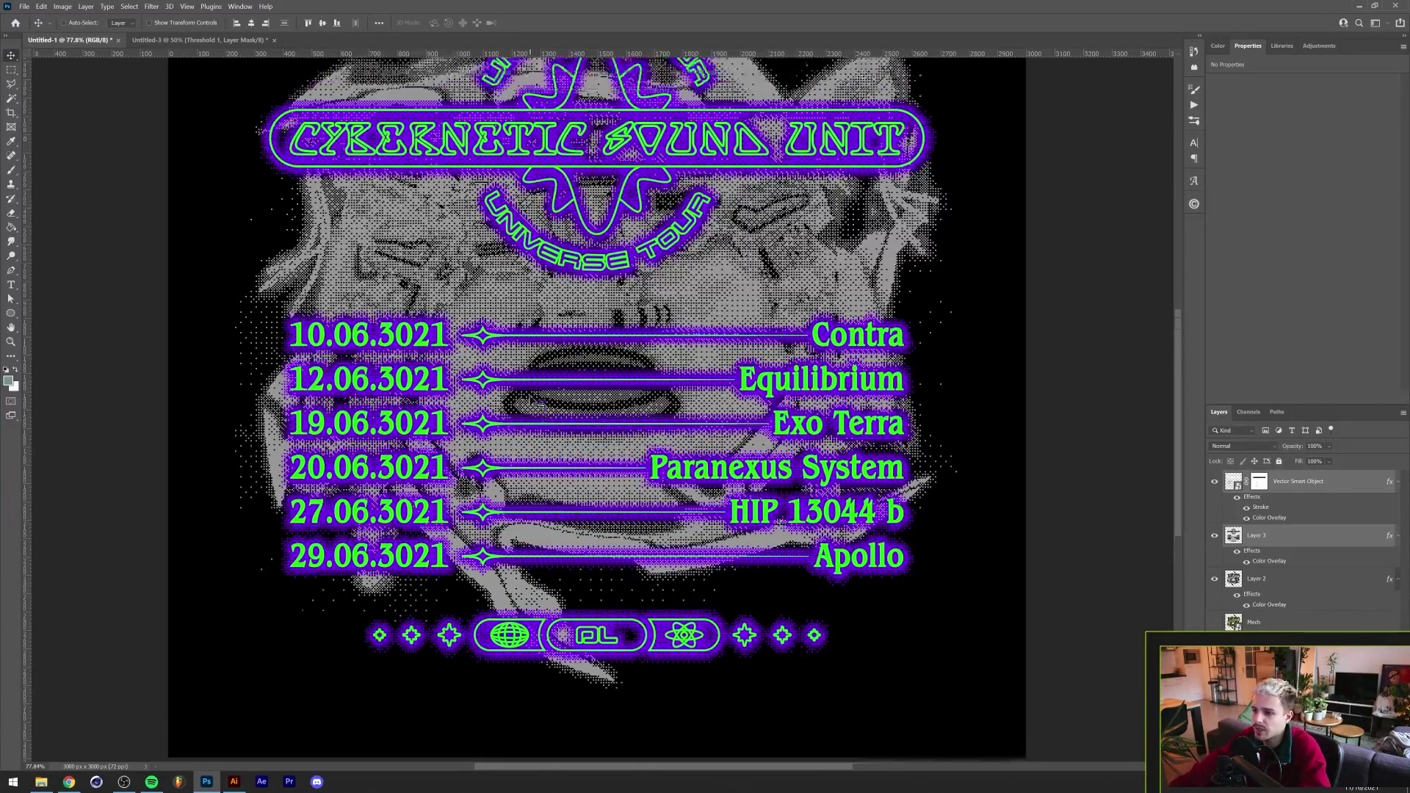
pyautogui.scroll(-2, 614, 526)
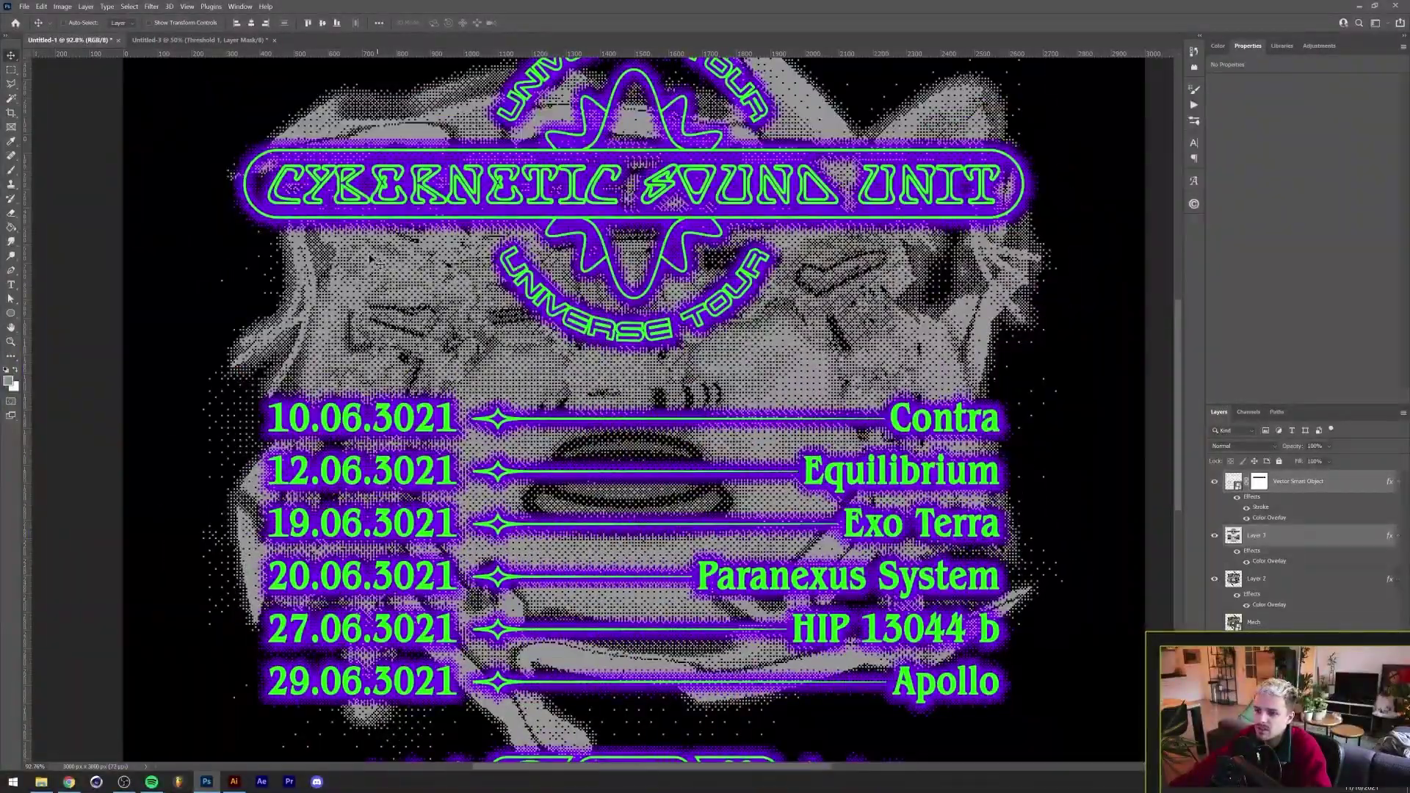
pyautogui.scroll(-1, 762, 363)
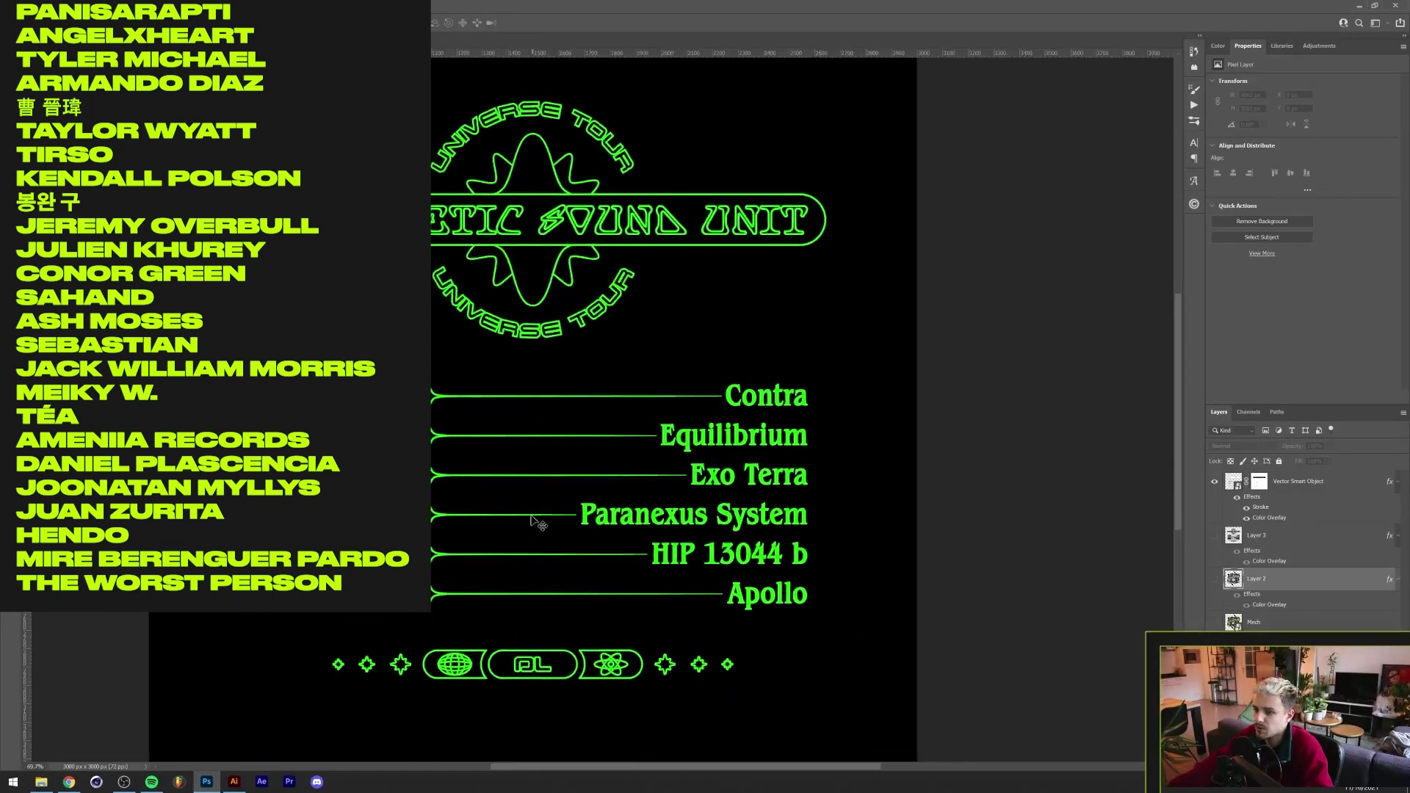
pyautogui.scroll(2, 536, 526)
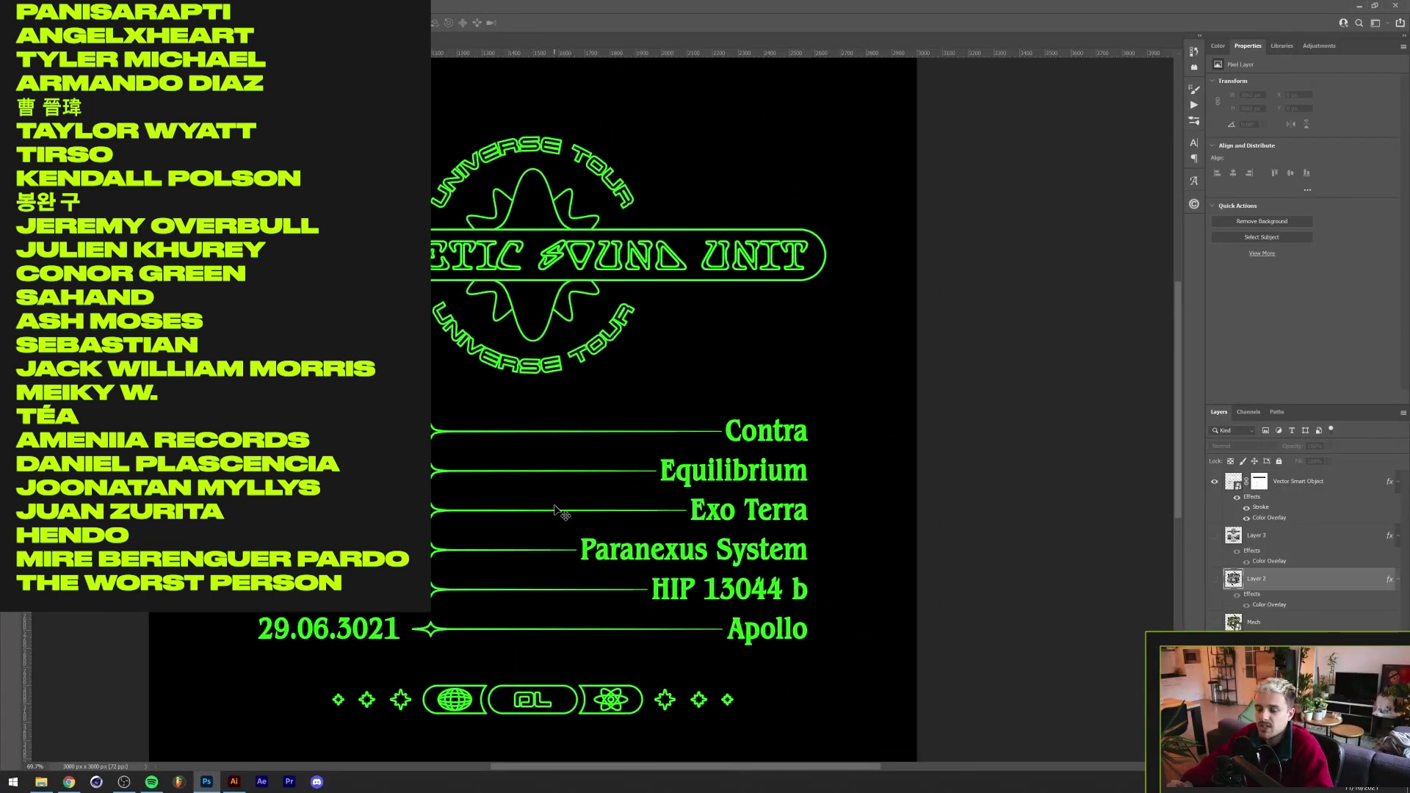